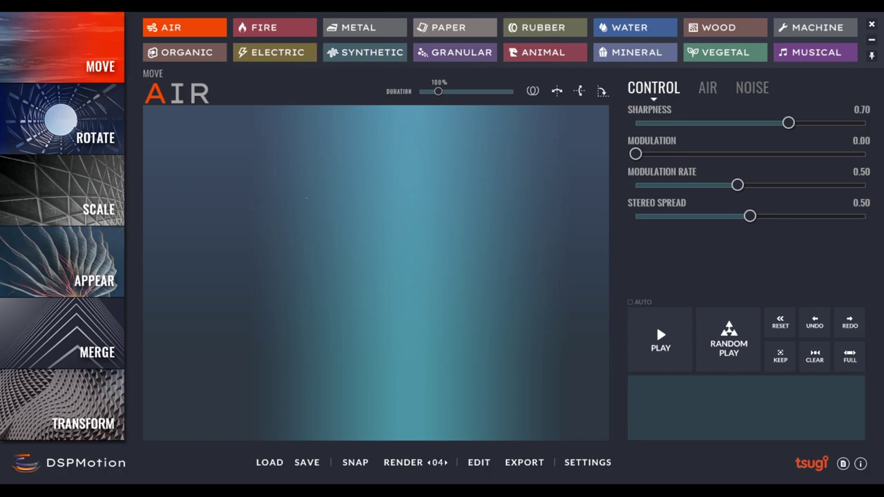
Draw a flat left-to-right Air movement, stretch its duration to 300%, and play it.
{"action": "mouse_move", "coordinate": [149, 271]}
{"action": "left_mouse_down"}
{"action": "mouse_move", "coordinate": [483, 281]}
{"action": "mouse_move", "coordinate": [680, 305]}
{"action": "left_mouse_up"}
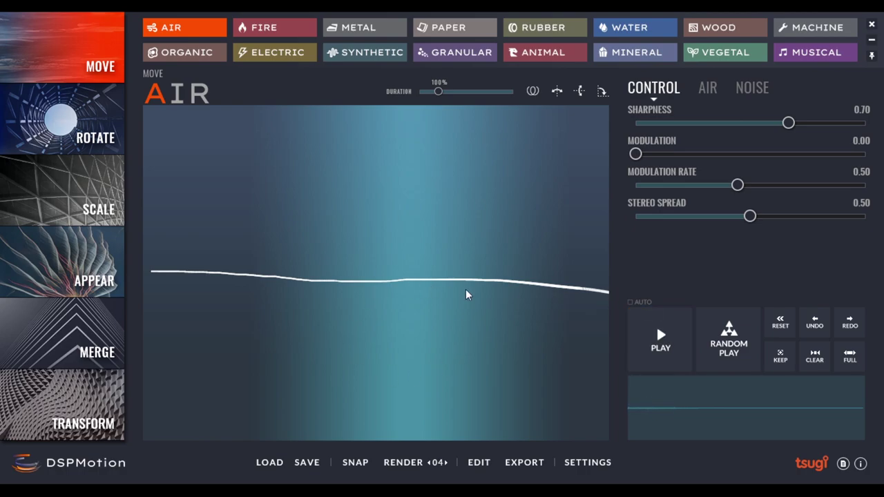
{"action": "left_click", "coordinate": [661, 342]}
{"action": "left_click_drag", "start_coordinate": [479, 95], "coordinate": [483, 95]}
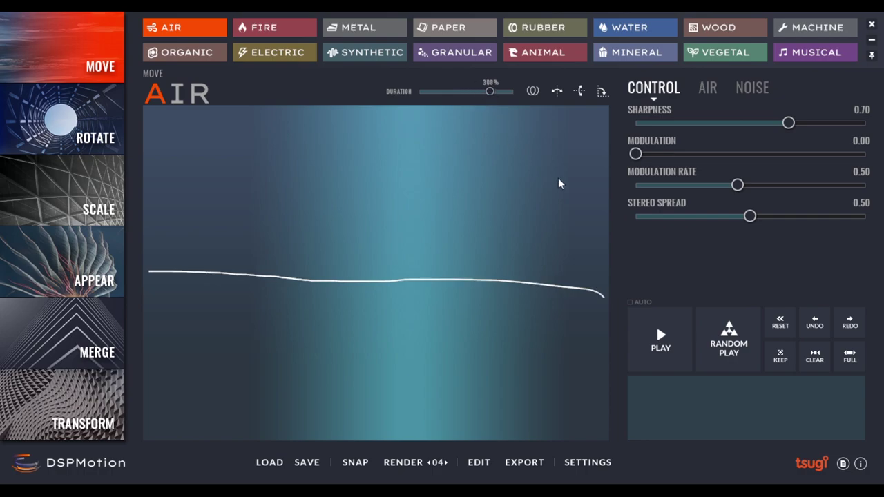
{"action": "left_click", "coordinate": [661, 345]}
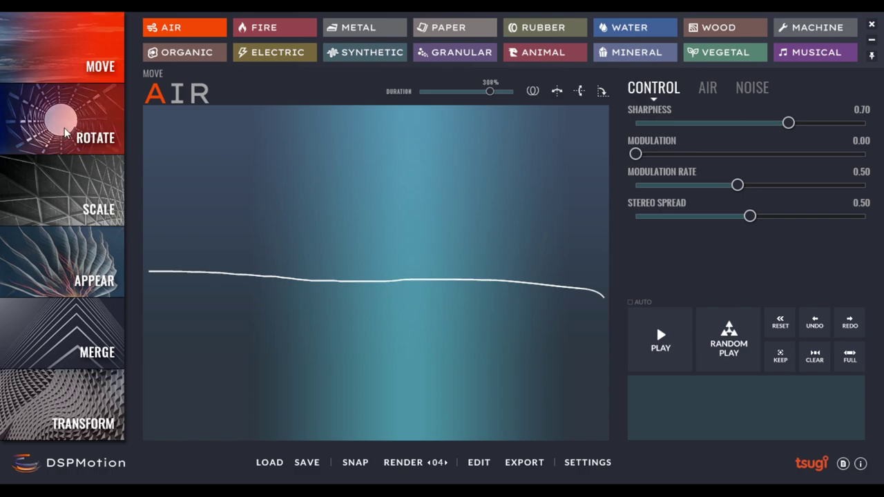
Switch Air to Rotate mode, draw a spiral gesture, and play it.
{"action": "left_click", "coordinate": [61, 124]}
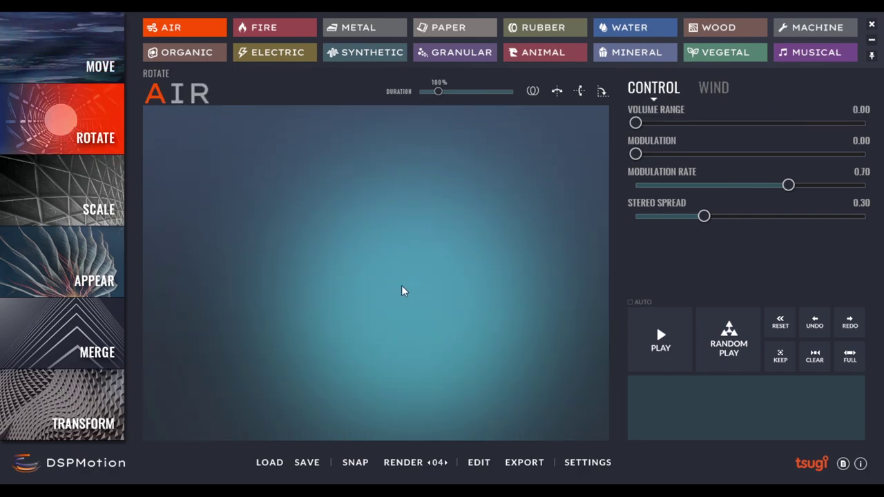
{"action": "mouse_move", "coordinate": [402, 287]}
{"action": "left_mouse_down"}
{"action": "mouse_move", "coordinate": [387, 259]}
{"action": "mouse_move", "coordinate": [419, 246]}
{"action": "mouse_move", "coordinate": [443, 320]}
{"action": "mouse_move", "coordinate": [348, 345]}
{"action": "mouse_move", "coordinate": [384, 198]}
{"action": "left_mouse_up"}
{"action": "left_click", "coordinate": [648, 348]}
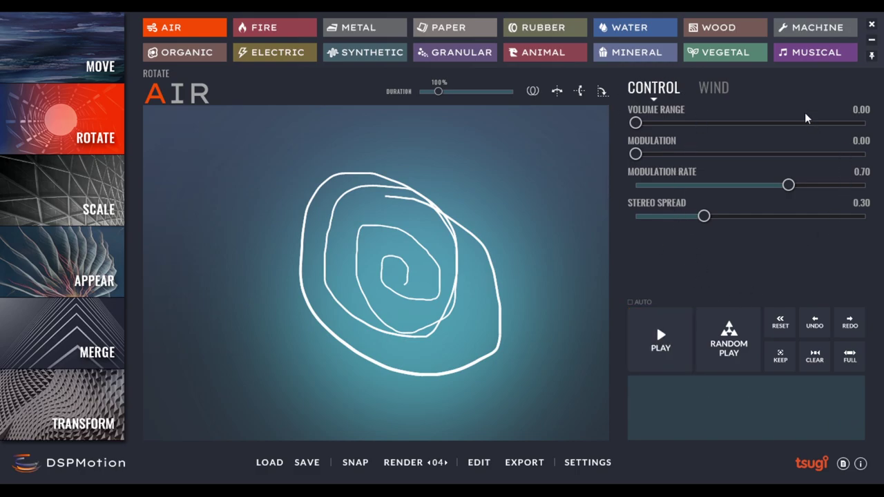
Widen the stereo spread to 0.90 and audition the rotation sound.
{"action": "left_click", "coordinate": [722, 90]}
{"action": "left_click", "coordinate": [668, 92]}
{"action": "left_click_drag", "start_coordinate": [704, 217], "coordinate": [834, 217]}
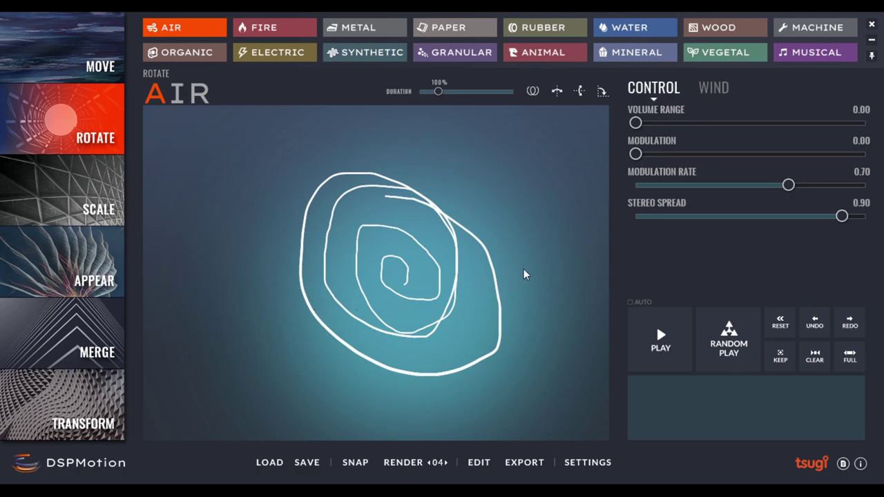
{"action": "left_click", "coordinate": [660, 345]}
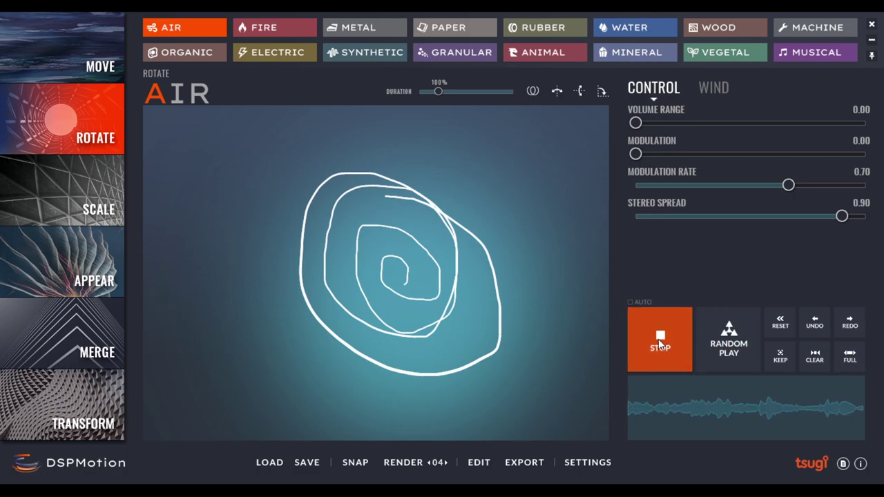
{"action": "left_click", "coordinate": [660, 338]}
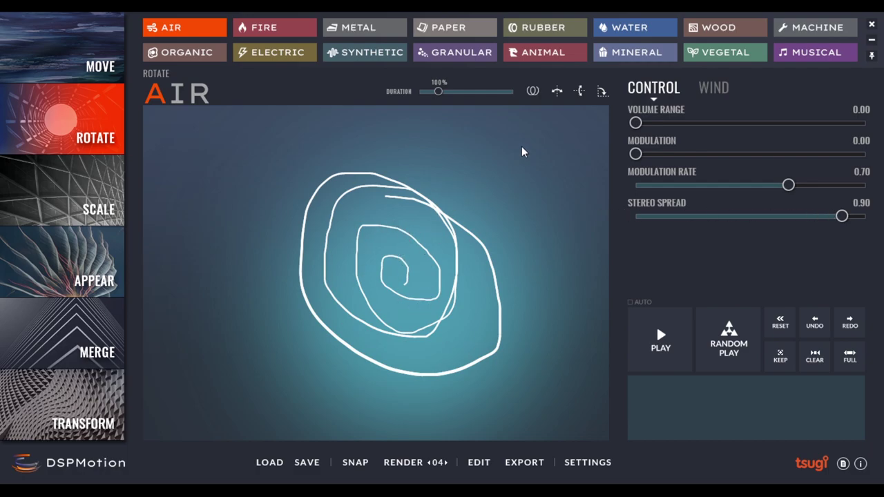
Apply the preset spiral shape, stretch its duration to 265%, and audition it.
{"action": "left_click", "coordinate": [533, 91]}
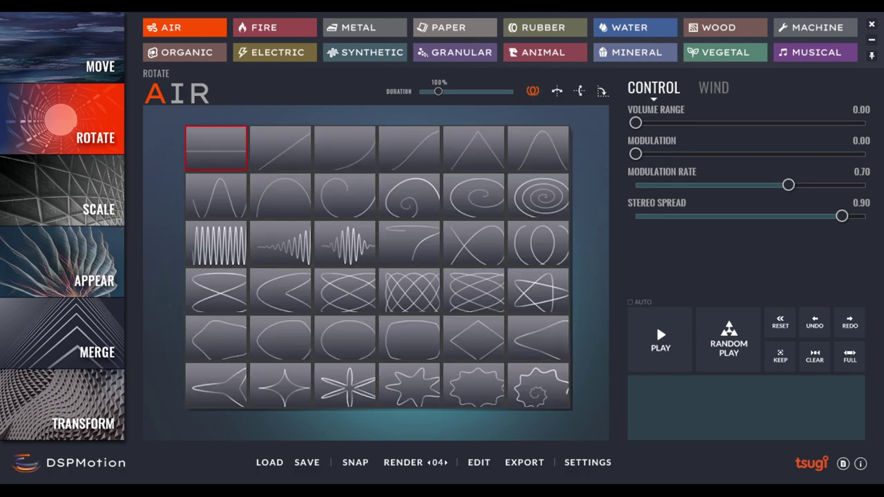
{"action": "left_click", "coordinate": [533, 91]}
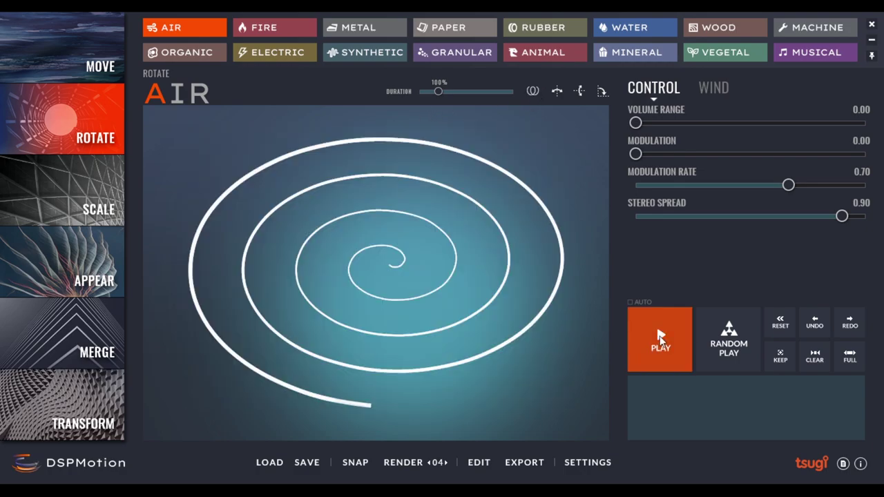
{"action": "left_click", "coordinate": [660, 338]}
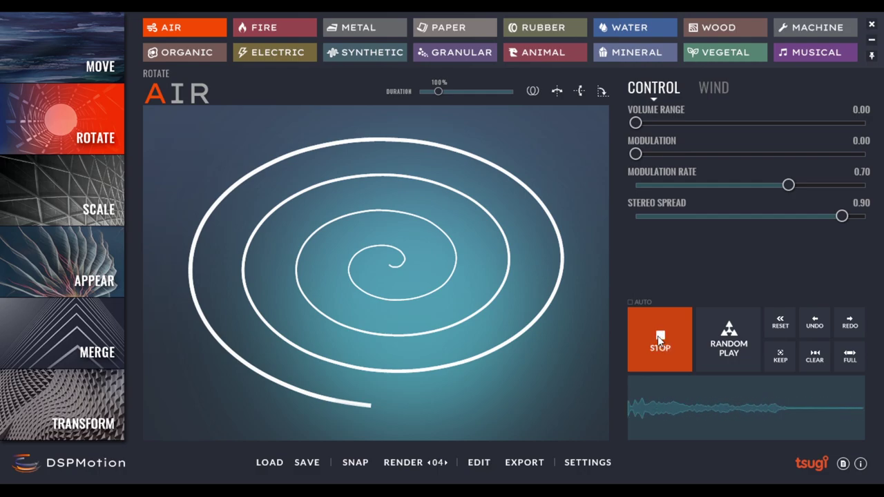
{"action": "left_click_drag", "start_coordinate": [438, 91], "coordinate": [479, 91]}
{"action": "left_click", "coordinate": [679, 332]}
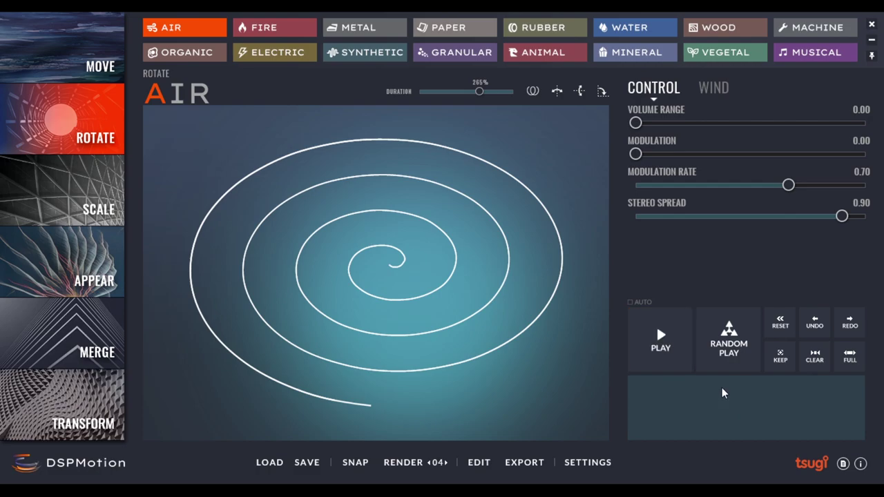
{"action": "left_click", "coordinate": [730, 351]}
Set modulation to 0.50 and modulation rate to 0.10, auditioning each change.
{"action": "left_click_drag", "start_coordinate": [635, 154], "coordinate": [750, 154]}
{"action": "left_click", "coordinate": [679, 326]}
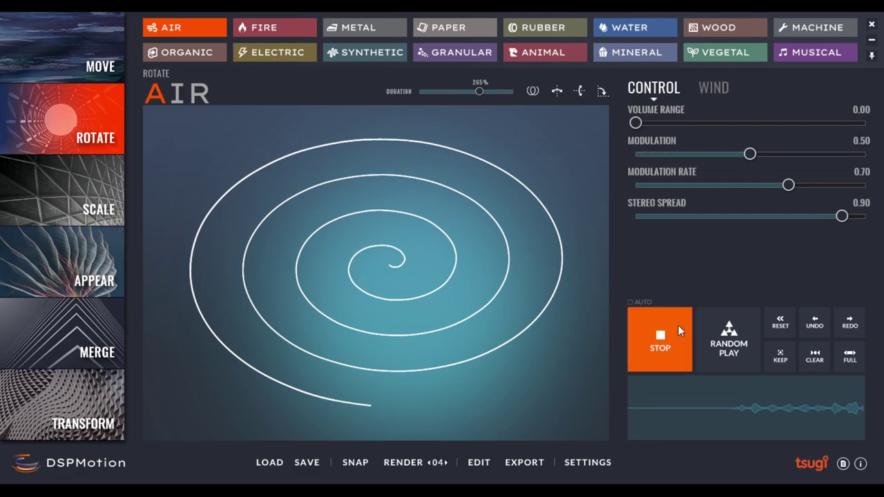
{"action": "left_click_drag", "start_coordinate": [788, 185], "coordinate": [635, 185]}
{"action": "left_click", "coordinate": [639, 330]}
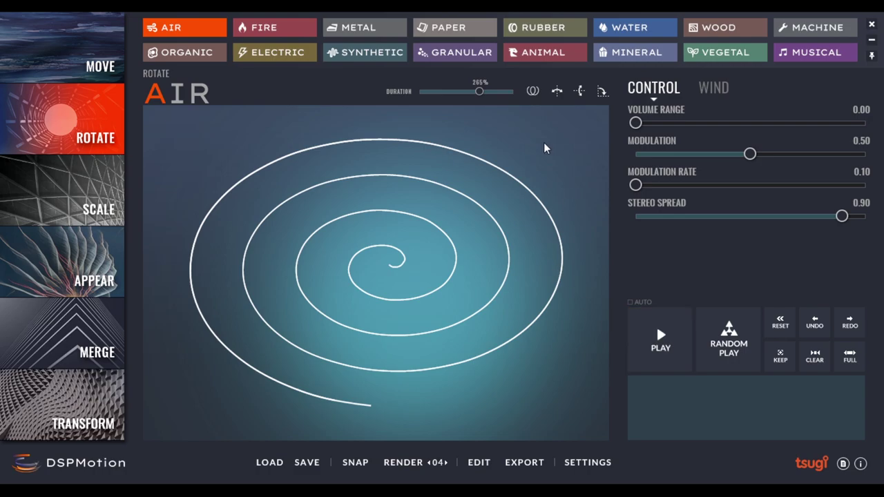
Draw a new flat left-to-right stroke and audition it.
{"action": "mouse_move", "coordinate": [212, 264]}
{"action": "left_mouse_down"}
{"action": "mouse_move", "coordinate": [464, 270]}
{"action": "mouse_move", "coordinate": [597, 295]}
{"action": "left_mouse_up"}
{"action": "left_click", "coordinate": [668, 334]}
{"action": "left_click", "coordinate": [663, 346]}
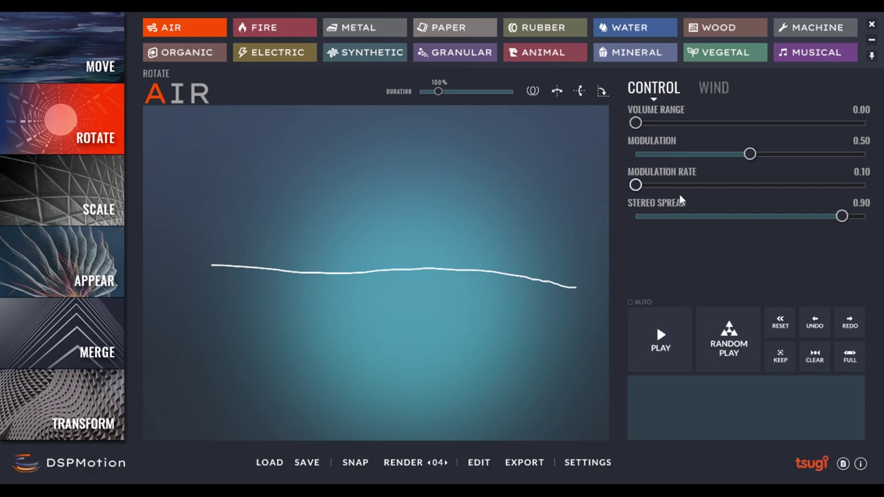
Audition the High Air, Low Air and Rumble wind layers each on their own.
{"action": "left_click", "coordinate": [716, 91]}
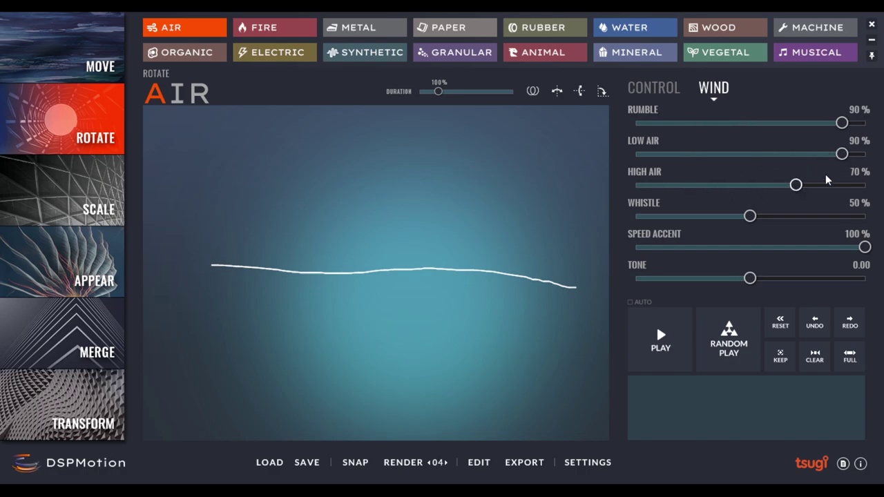
{"action": "left_click_drag", "start_coordinate": [841, 153], "coordinate": [632, 153]}
{"action": "left_click_drag", "start_coordinate": [844, 126], "coordinate": [586, 151]}
{"action": "left_click_drag", "start_coordinate": [753, 217], "coordinate": [615, 218]}
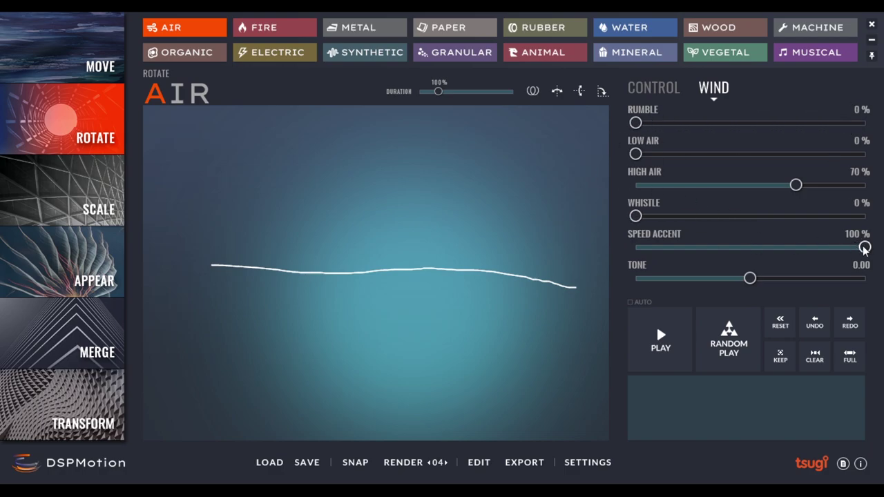
{"action": "left_click_drag", "start_coordinate": [863, 246], "coordinate": [630, 246]}
{"action": "left_click", "coordinate": [669, 337]}
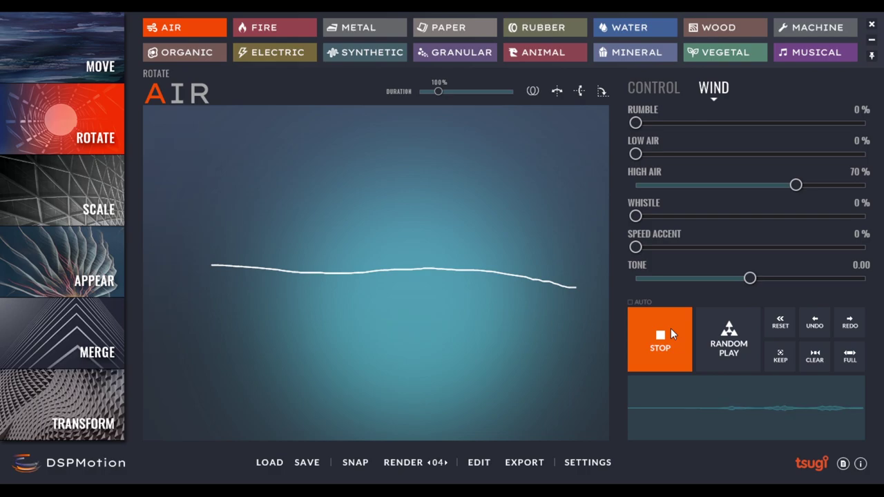
{"action": "left_click_drag", "start_coordinate": [796, 185], "coordinate": [559, 205]}
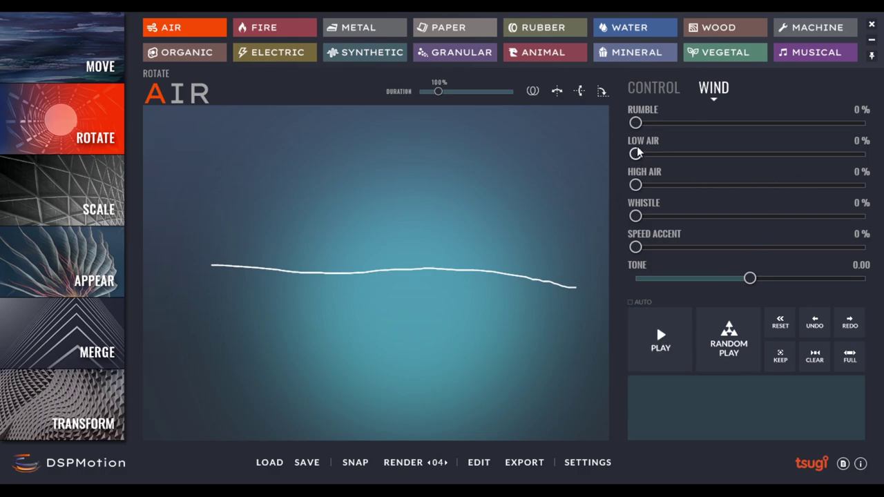
{"action": "left_click_drag", "start_coordinate": [636, 153], "coordinate": [766, 154]}
{"action": "left_click", "coordinate": [640, 365]}
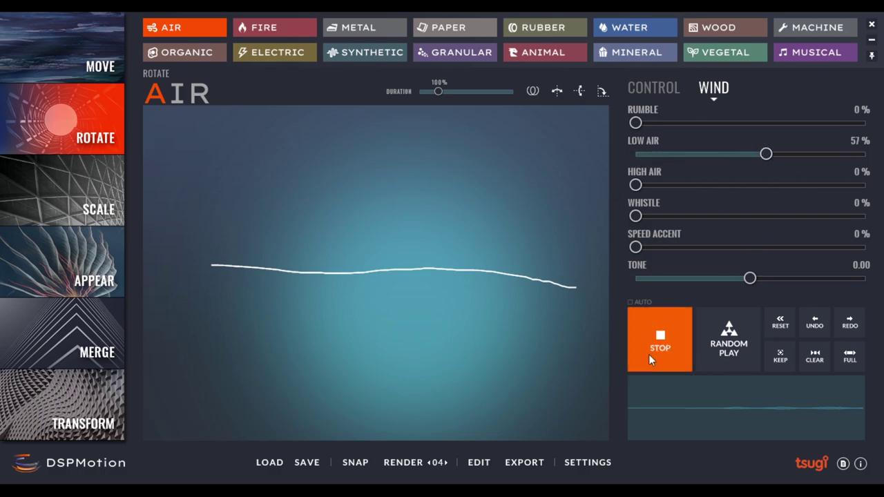
{"action": "left_click_drag", "start_coordinate": [766, 153], "coordinate": [792, 122]}
{"action": "left_click", "coordinate": [657, 342]}
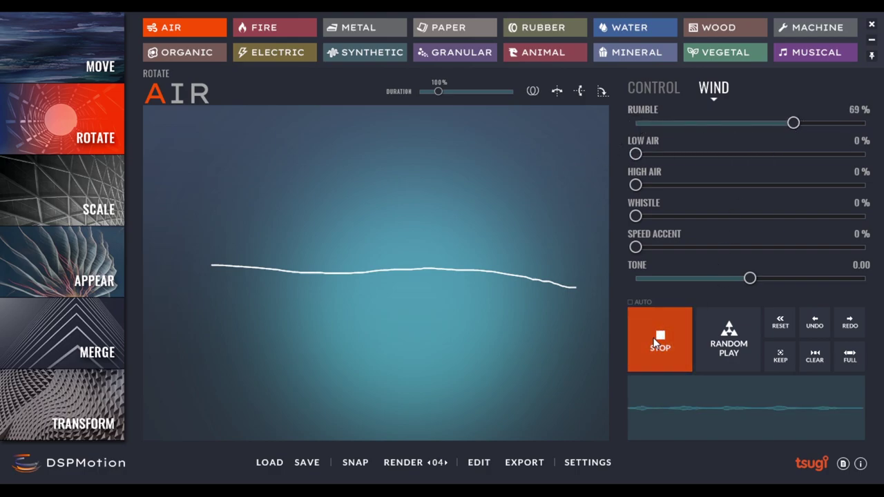
Mix Low Air 63%, High Air 54%, Whistle 72%, adjust Speed Accent and Tone, and audition.
{"action": "left_click_drag", "start_coordinate": [635, 153], "coordinate": [780, 153]}
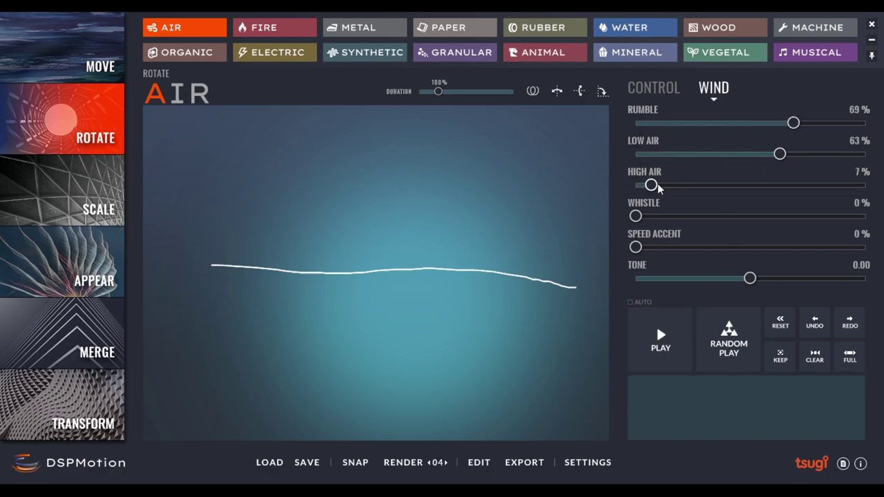
{"action": "left_click_drag", "start_coordinate": [657, 185], "coordinate": [759, 185]}
{"action": "left_click_drag", "start_coordinate": [635, 215], "coordinate": [800, 215]}
{"action": "left_click_drag", "start_coordinate": [636, 246], "coordinate": [787, 247]}
{"action": "left_click", "coordinate": [659, 339]}
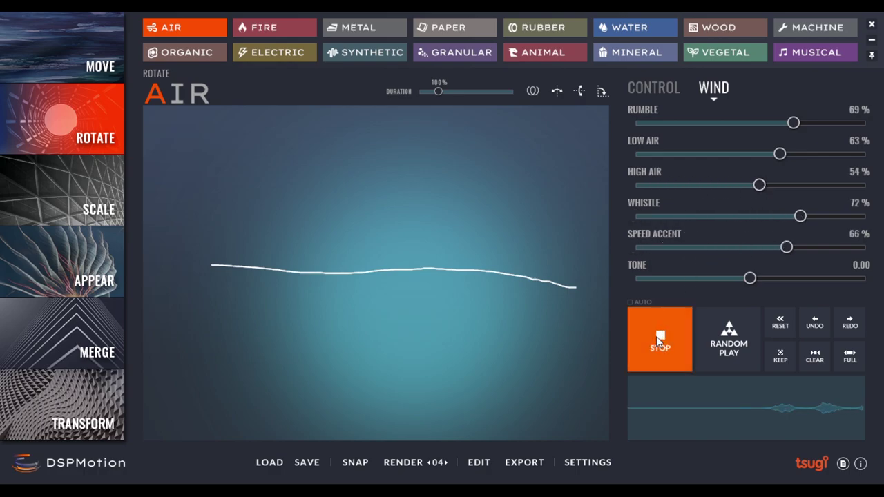
{"action": "left_click_drag", "start_coordinate": [750, 277], "coordinate": [841, 278]}
{"action": "left_click", "coordinate": [644, 319]}
{"action": "left_click", "coordinate": [718, 324]}
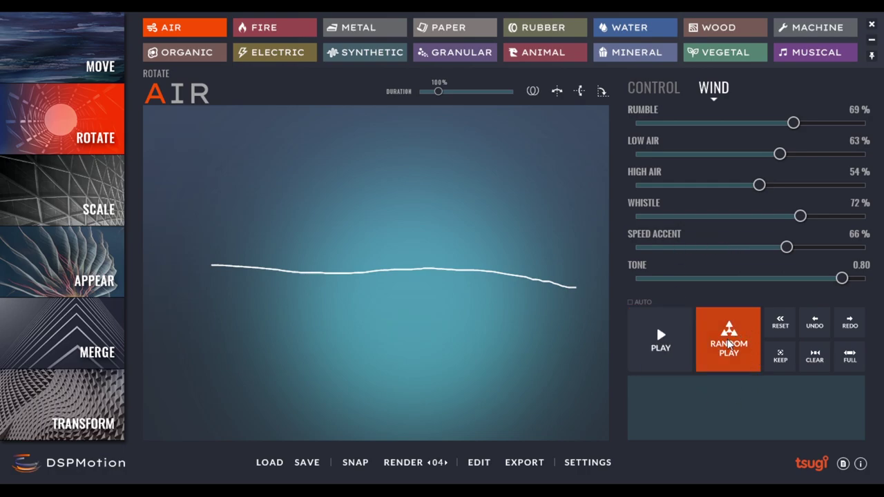
{"action": "left_click", "coordinate": [855, 365]}
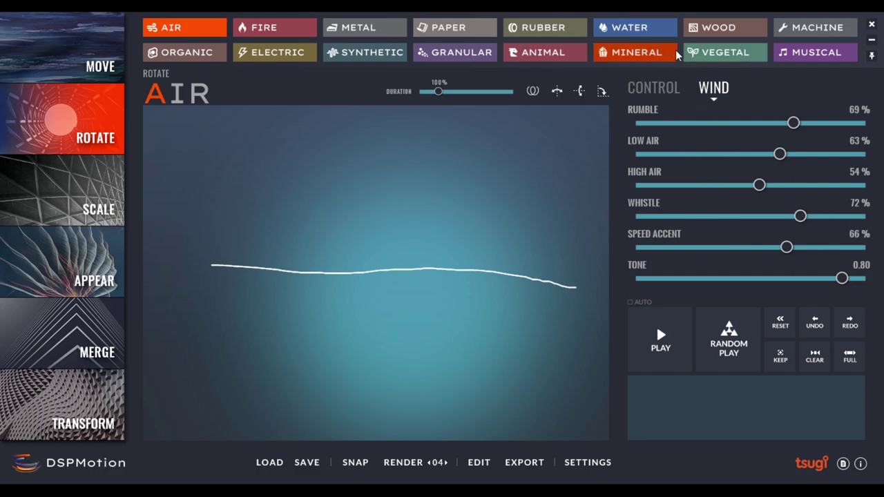
{"action": "left_click", "coordinate": [725, 351]}
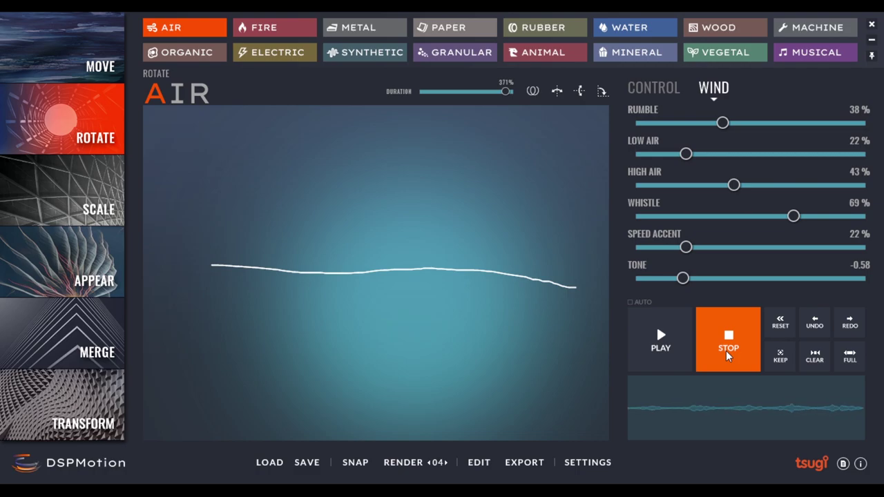
{"action": "left_click", "coordinate": [726, 350]}
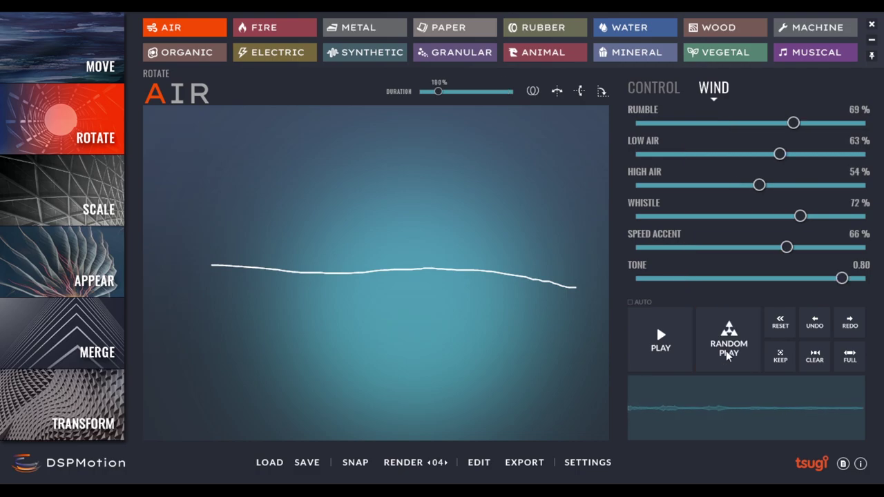
{"action": "left_click", "coordinate": [725, 350]}
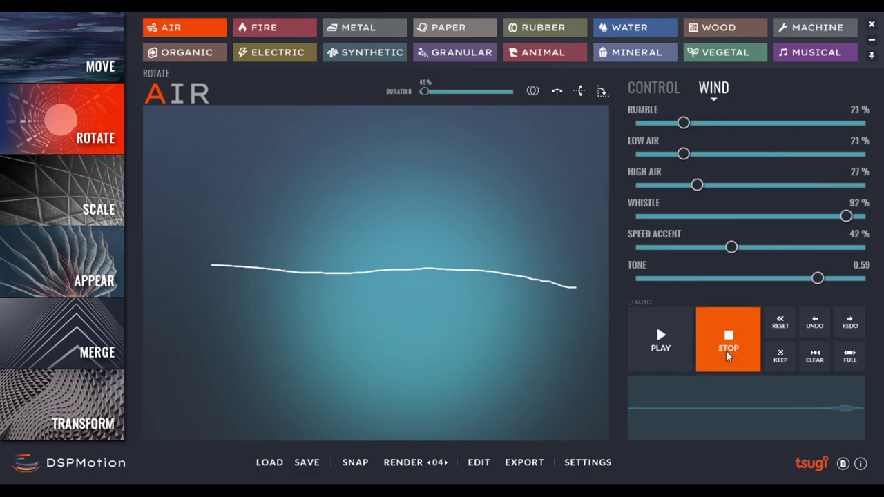
{"action": "left_click", "coordinate": [726, 351]}
{"action": "left_click", "coordinate": [726, 350]}
{"action": "left_click", "coordinate": [726, 351]}
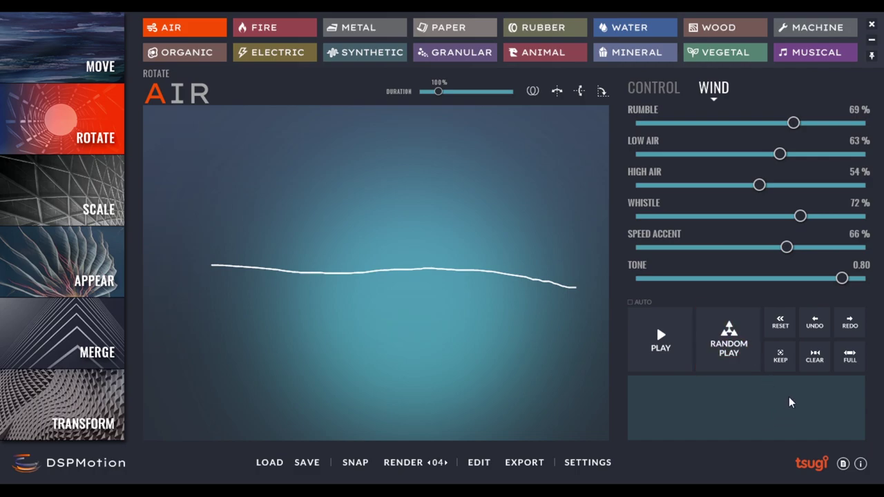
Clear existing random ranges and set new ones around Rumble, Whistle and Tone.
{"action": "left_click", "coordinate": [815, 355]}
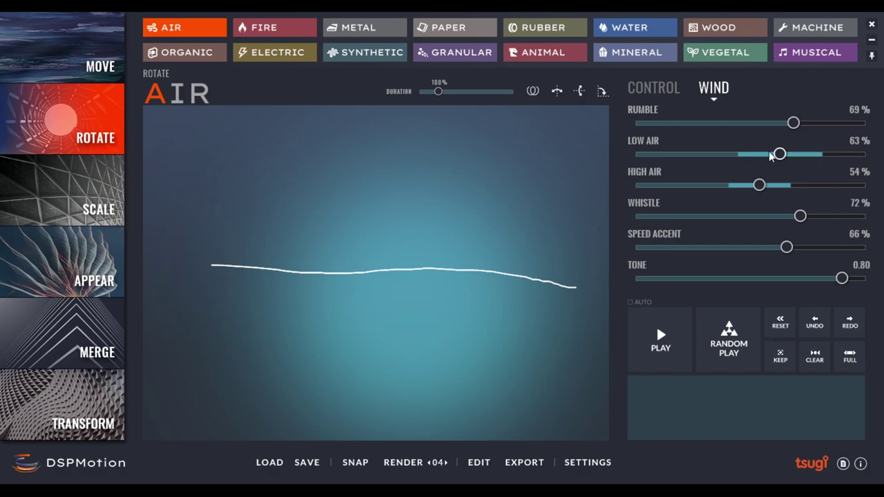
{"action": "left_click", "coordinate": [794, 123]}
{"action": "left_click", "coordinate": [800, 216]}
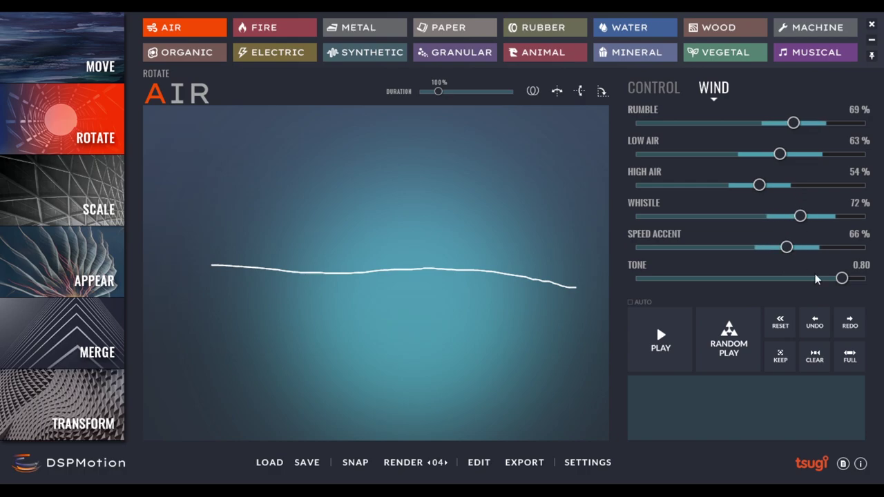
{"action": "left_click", "coordinate": [841, 278]}
Audition several randomized Rotate Air variations, then switch to Scale motion.
{"action": "left_click", "coordinate": [733, 362]}
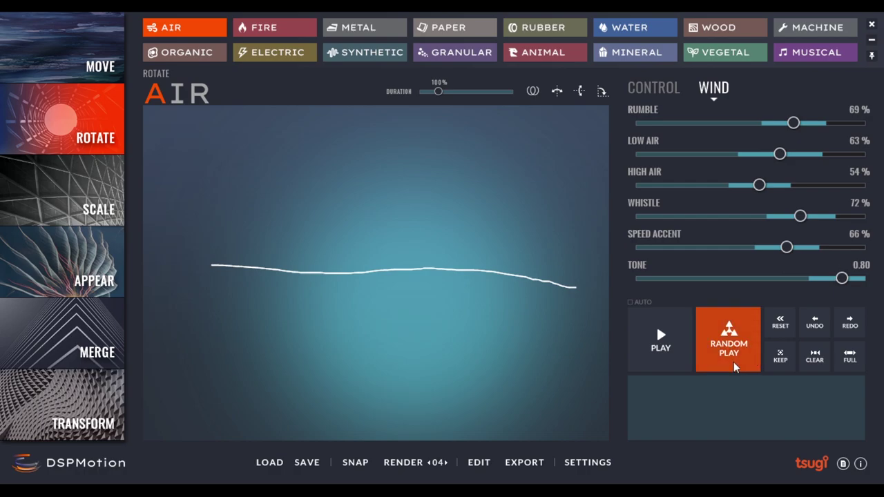
{"action": "left_click", "coordinate": [733, 353]}
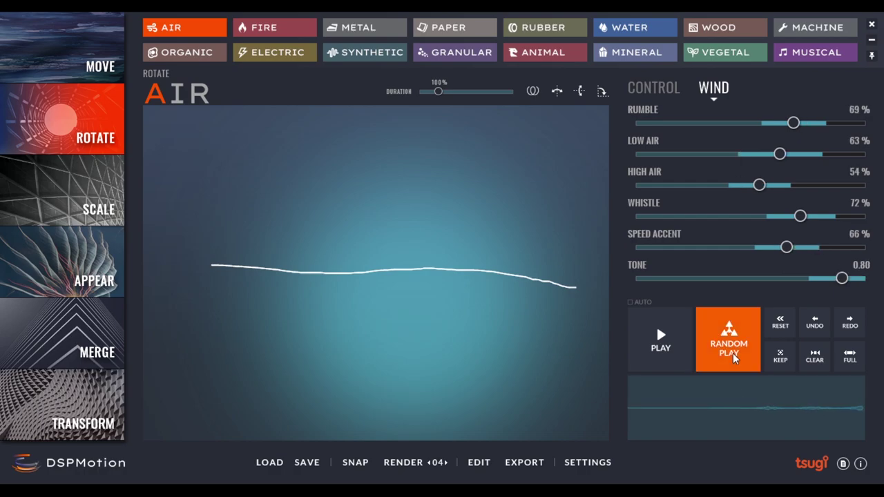
{"action": "left_click", "coordinate": [732, 353]}
{"action": "left_click", "coordinate": [732, 353]}
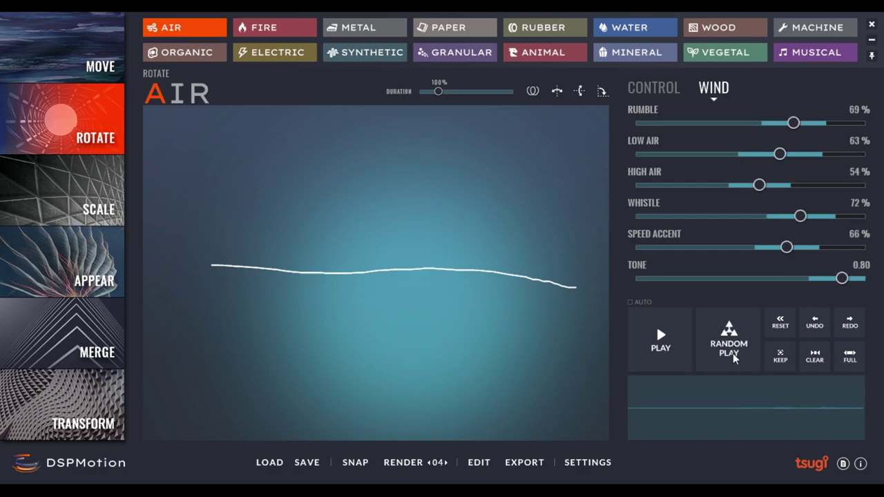
{"action": "left_click", "coordinate": [733, 353]}
{"action": "left_click", "coordinate": [737, 346]}
{"action": "left_click", "coordinate": [738, 351]}
{"action": "left_click", "coordinate": [738, 351]}
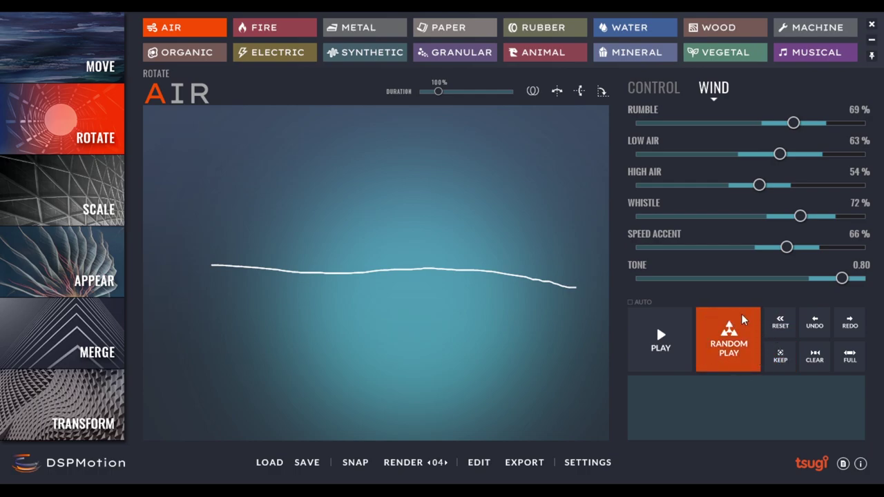
{"action": "left_click", "coordinate": [91, 209]}
Draw a looping Scale gesture across the canvas and play it once.
{"action": "left_click", "coordinate": [85, 204]}
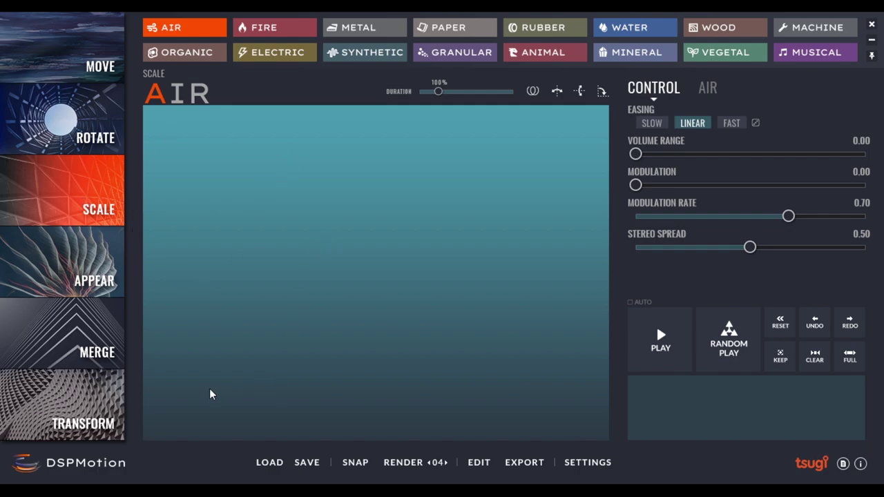
{"action": "mouse_move", "coordinate": [209, 389]}
{"action": "left_mouse_down"}
{"action": "mouse_move", "coordinate": [306, 396]}
{"action": "mouse_move", "coordinate": [368, 370]}
{"action": "mouse_move", "coordinate": [386, 284]}
{"action": "mouse_move", "coordinate": [387, 206]}
{"action": "mouse_move", "coordinate": [353, 163]}
{"action": "mouse_move", "coordinate": [265, 166]}
{"action": "mouse_move", "coordinate": [237, 226]}
{"action": "mouse_move", "coordinate": [281, 334]}
{"action": "mouse_move", "coordinate": [365, 407]}
{"action": "mouse_move", "coordinate": [454, 399]}
{"action": "mouse_move", "coordinate": [481, 366]}
{"action": "mouse_move", "coordinate": [510, 272]}
{"action": "mouse_move", "coordinate": [539, 241]}
{"action": "mouse_move", "coordinate": [589, 256]}
{"action": "mouse_move", "coordinate": [576, 292]}
{"action": "mouse_move", "coordinate": [533, 355]}
{"action": "mouse_move", "coordinate": [502, 359]}
{"action": "mouse_move", "coordinate": [482, 340]}
{"action": "mouse_move", "coordinate": [452, 213]}
{"action": "mouse_move", "coordinate": [430, 176]}
{"action": "mouse_move", "coordinate": [357, 123]}
{"action": "mouse_move", "coordinate": [310, 133]}
{"action": "mouse_move", "coordinate": [247, 172]}
{"action": "mouse_move", "coordinate": [223, 322]}
{"action": "mouse_move", "coordinate": [232, 372]}
{"action": "mouse_move", "coordinate": [250, 397]}
{"action": "mouse_move", "coordinate": [369, 395]}
{"action": "left_mouse_up"}
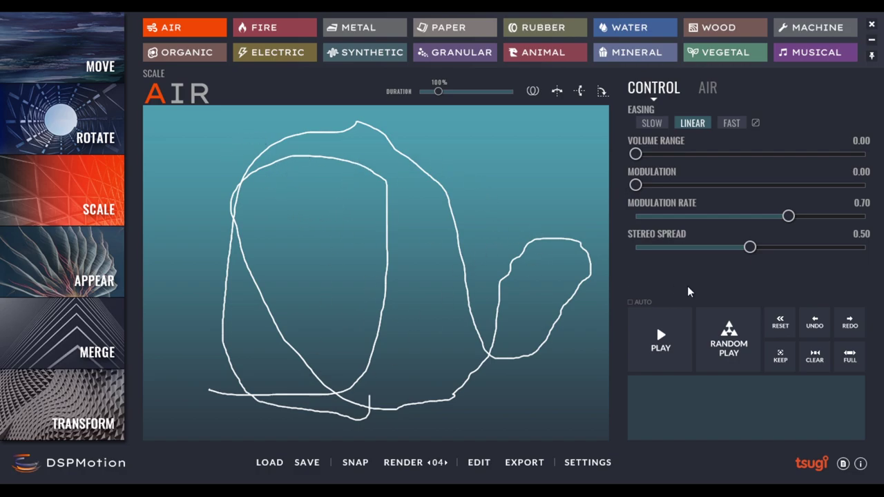
{"action": "left_click", "coordinate": [663, 349]}
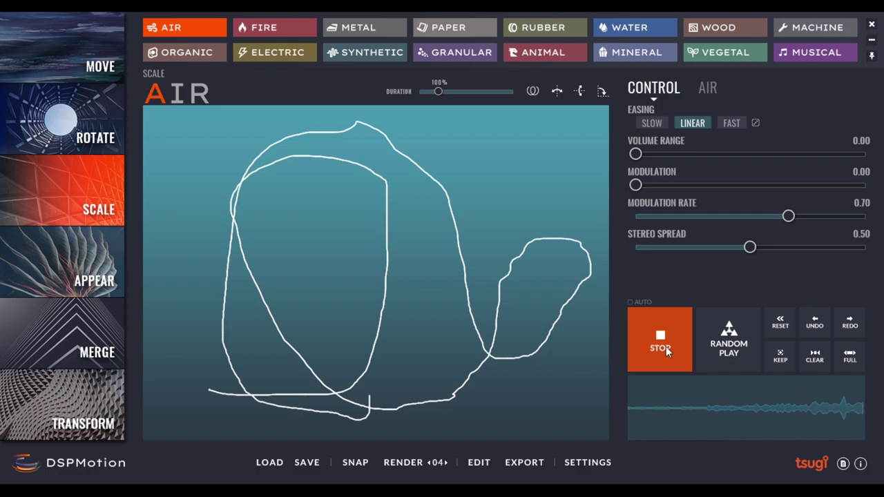
{"action": "left_click", "coordinate": [697, 347]}
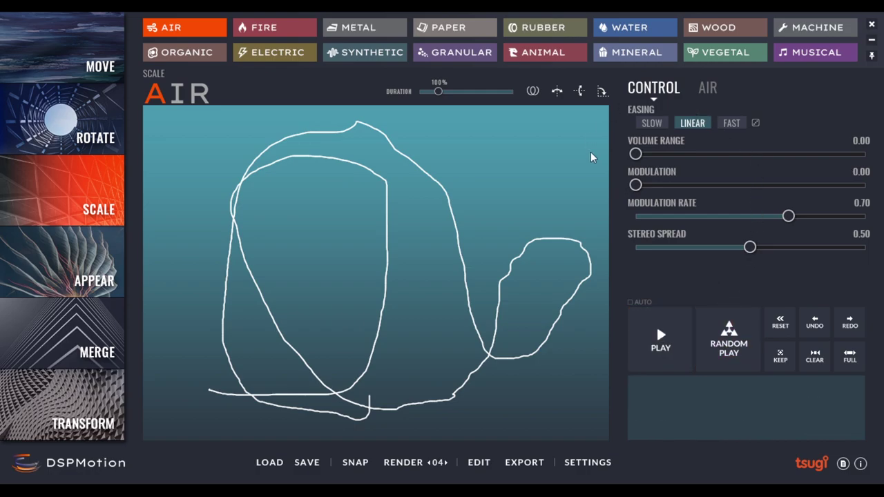
Audition several randomized variations of the Scale Air control settings.
{"action": "left_click", "coordinate": [708, 87]}
{"action": "left_click", "coordinate": [660, 87]}
{"action": "left_click", "coordinate": [728, 348]}
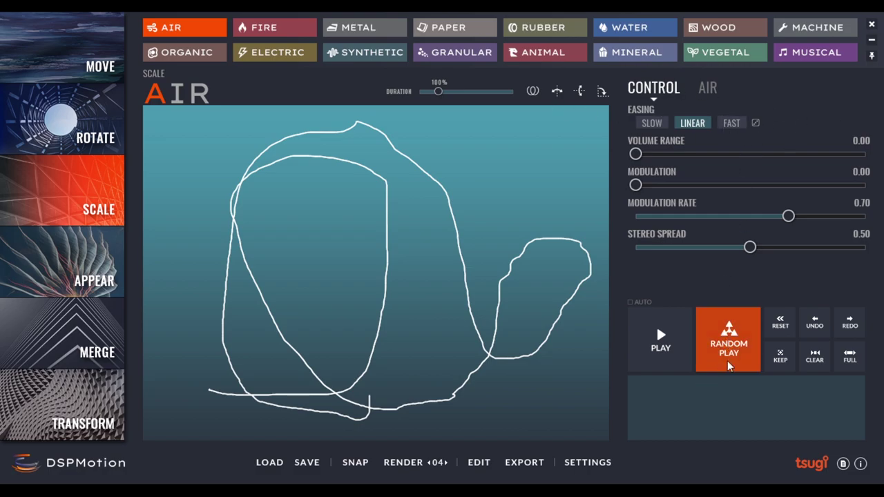
{"action": "left_click", "coordinate": [727, 361]}
{"action": "left_click", "coordinate": [727, 353]}
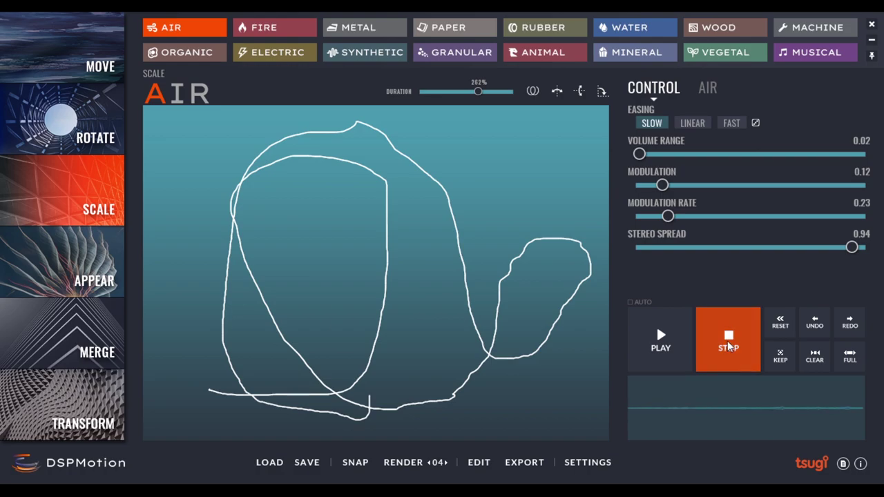
{"action": "left_click", "coordinate": [727, 341]}
{"action": "left_click", "coordinate": [727, 345]}
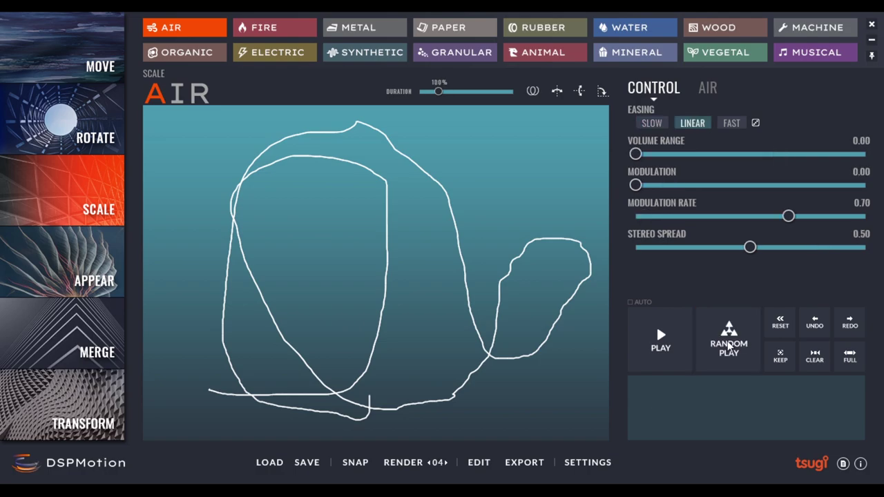
{"action": "left_click", "coordinate": [727, 345]}
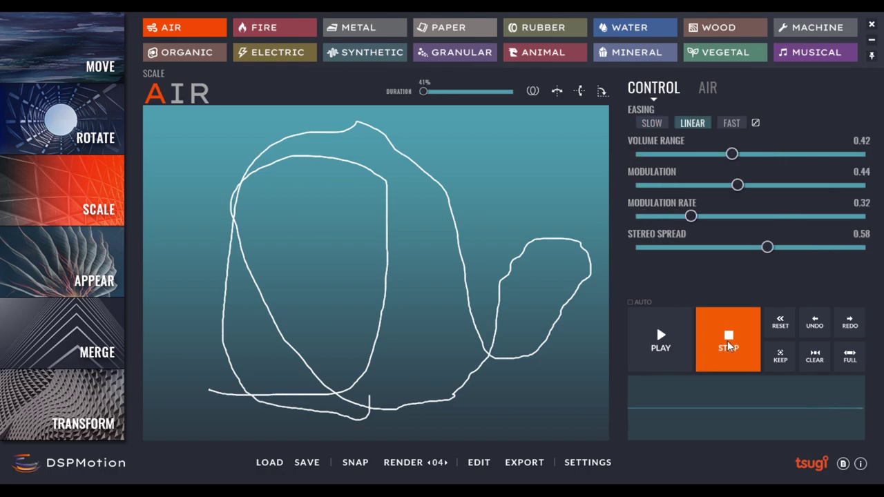
{"action": "left_click", "coordinate": [727, 345]}
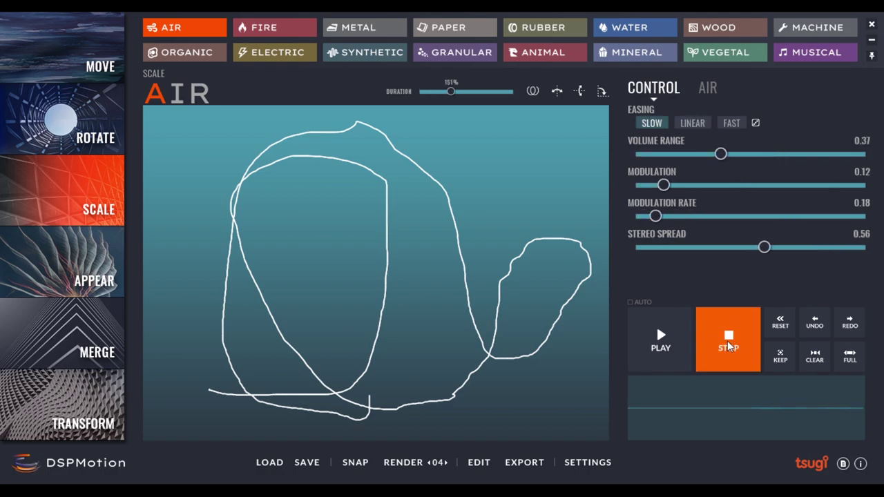
Stop playback, reset the Scale Air sliders to defaults, and clear the canvas.
{"action": "left_click", "coordinate": [727, 345]}
{"action": "left_click", "coordinate": [787, 316]}
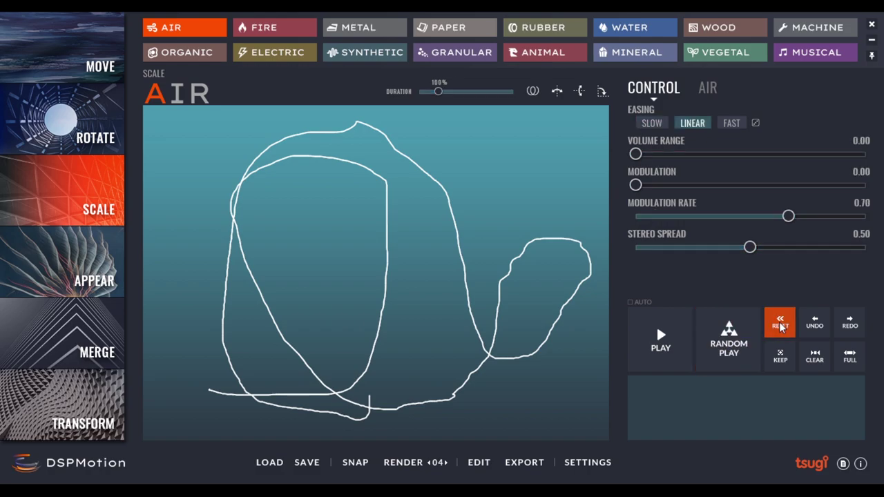
{"action": "left_click", "coordinate": [553, 231]}
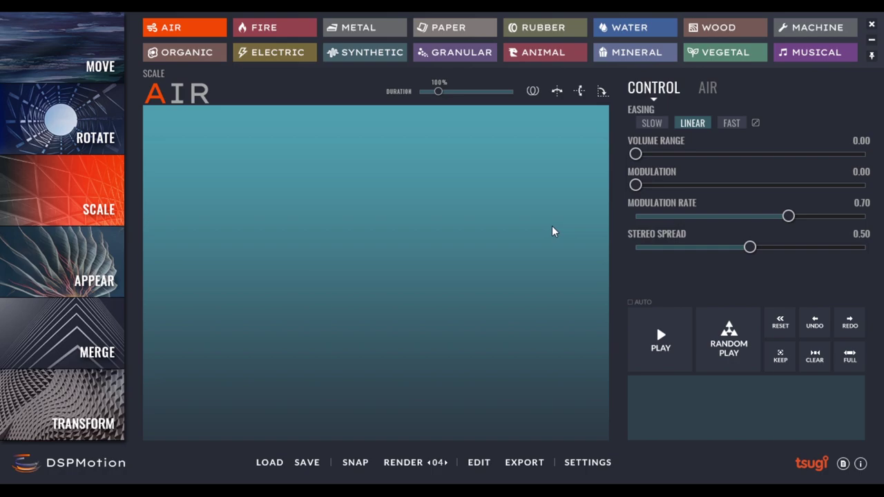
Apply the sine-wave preset curve and play it.
{"action": "left_click", "coordinate": [533, 92]}
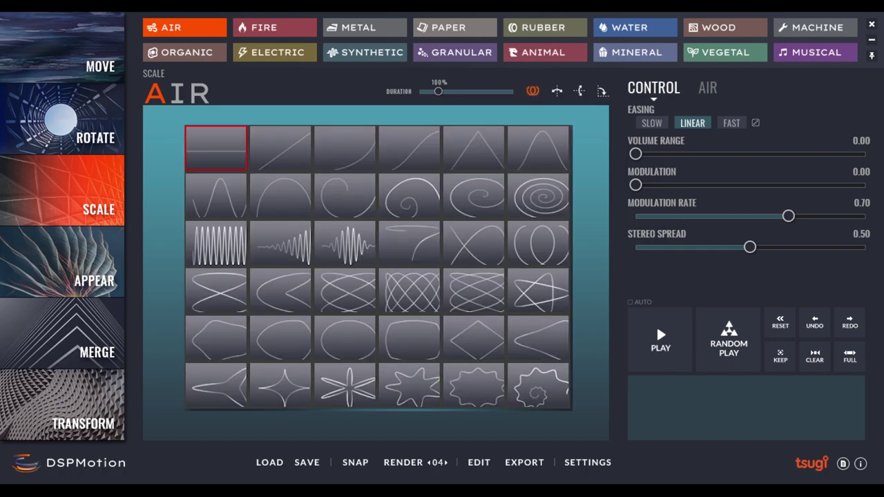
{"action": "left_click", "coordinate": [237, 256]}
{"action": "left_click", "coordinate": [663, 349]}
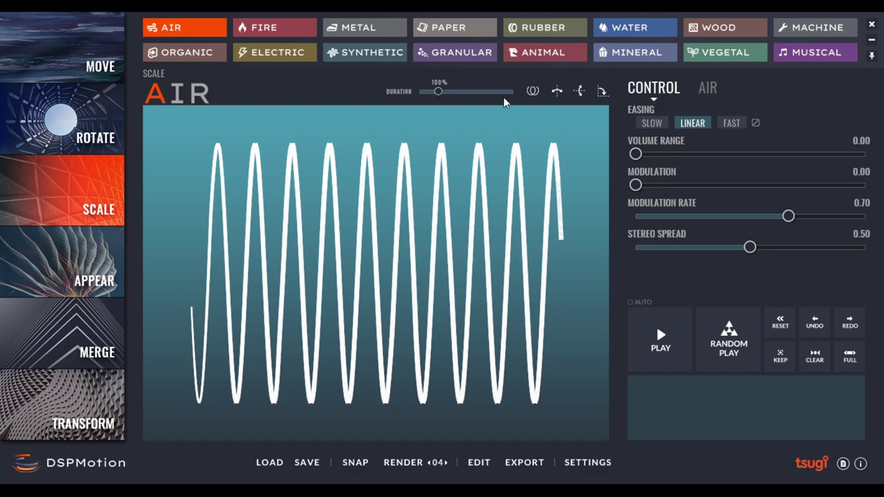
Switch to Appear motion, draw a crossing gesture, and play it in One Shot mode.
{"action": "left_click", "coordinate": [90, 279]}
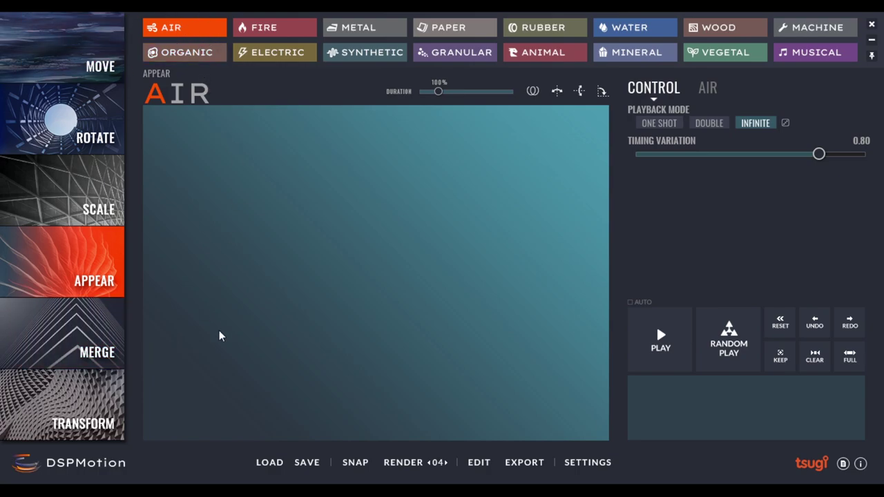
{"action": "mouse_move", "coordinate": [192, 402]}
{"action": "left_mouse_down"}
{"action": "mouse_move", "coordinate": [369, 309]}
{"action": "mouse_move", "coordinate": [580, 139]}
{"action": "mouse_move", "coordinate": [489, 107]}
{"action": "mouse_move", "coordinate": [443, 246]}
{"action": "mouse_move", "coordinate": [500, 431]}
{"action": "mouse_move", "coordinate": [365, 168]}
{"action": "mouse_move", "coordinate": [243, 252]}
{"action": "mouse_move", "coordinate": [244, 300]}
{"action": "left_mouse_up"}
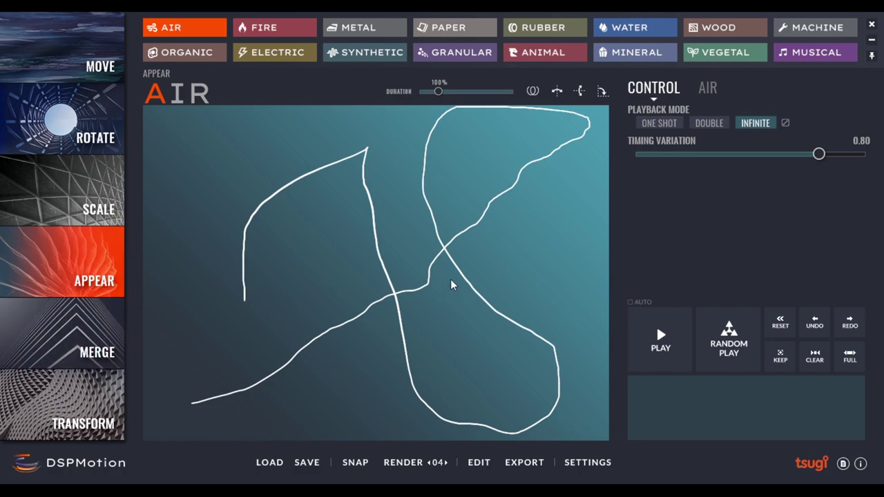
{"action": "left_click", "coordinate": [663, 125]}
{"action": "left_click", "coordinate": [661, 338]}
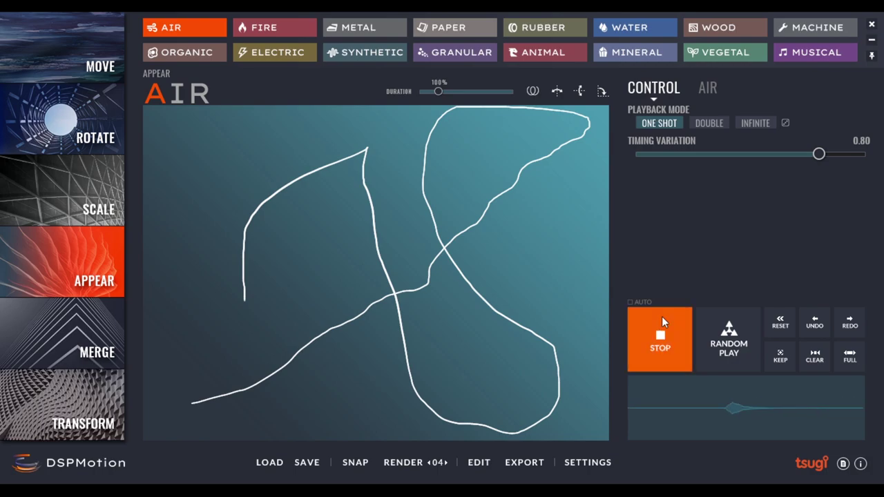
Audition the gesture in Double and Infinite playback modes, plus a random variation.
{"action": "left_click", "coordinate": [711, 123]}
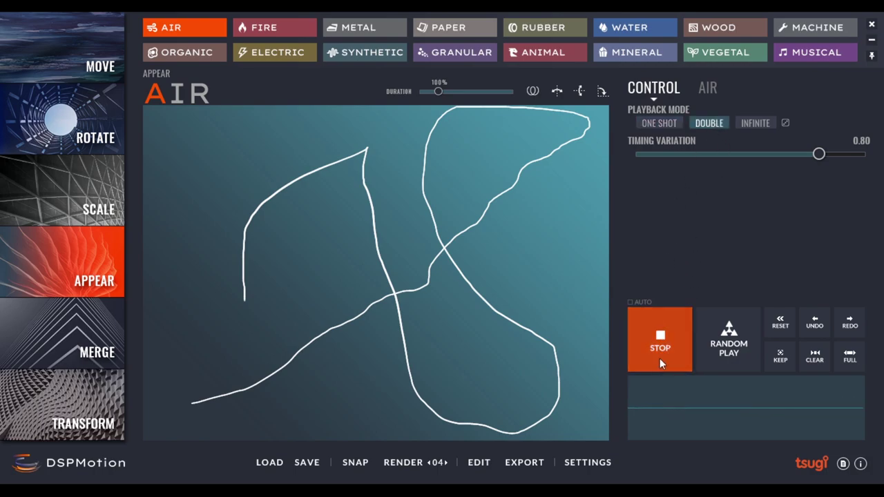
{"action": "left_click", "coordinate": [661, 337]}
{"action": "left_click", "coordinate": [661, 337]}
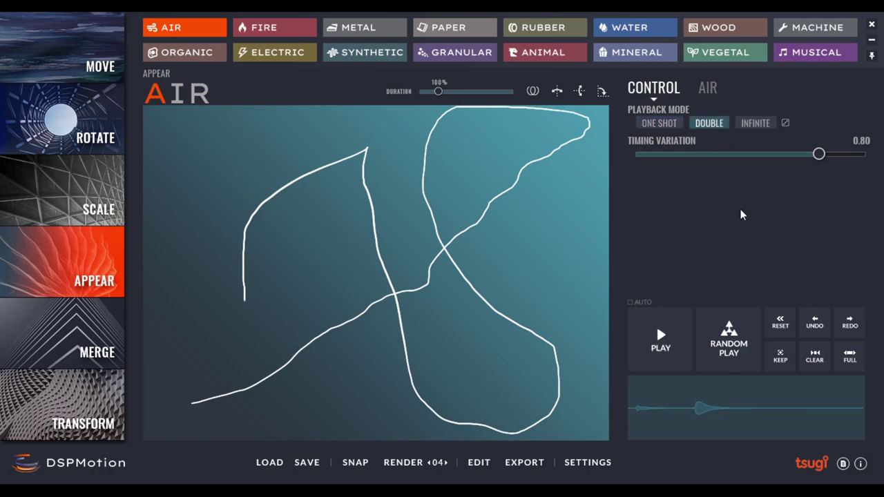
{"action": "left_click", "coordinate": [755, 123]}
{"action": "left_click", "coordinate": [647, 353]}
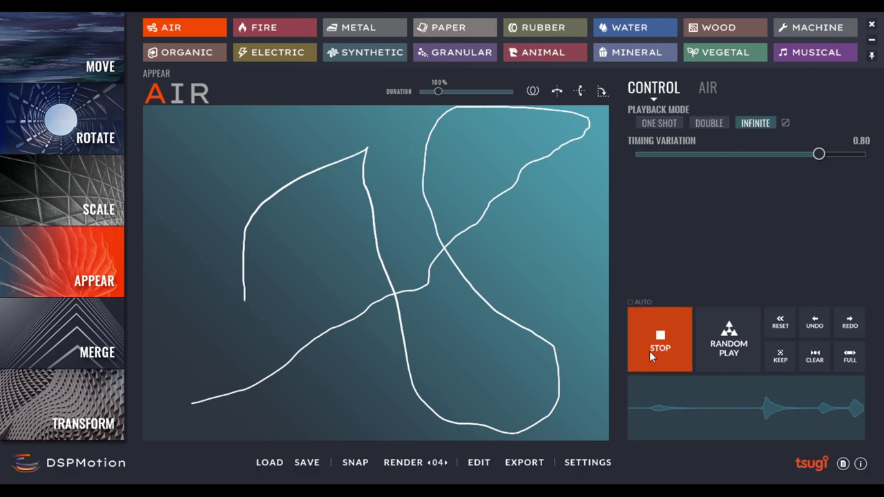
{"action": "left_click", "coordinate": [731, 347]}
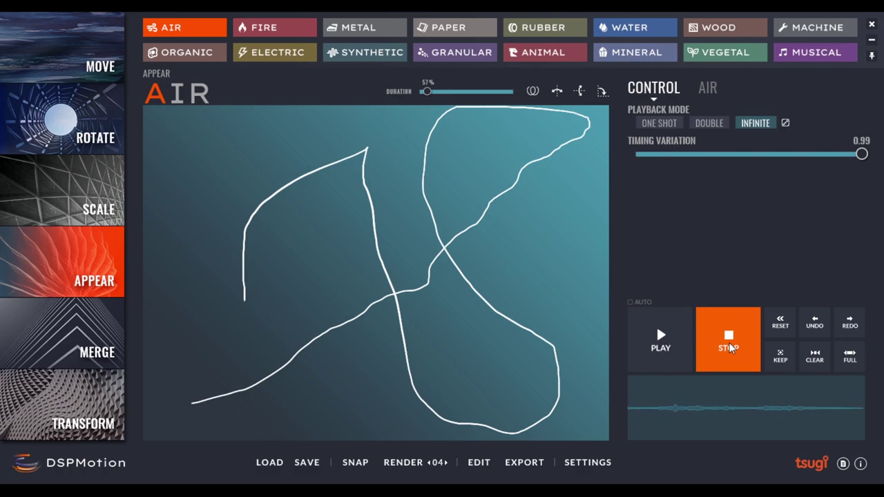
{"action": "left_click", "coordinate": [730, 347]}
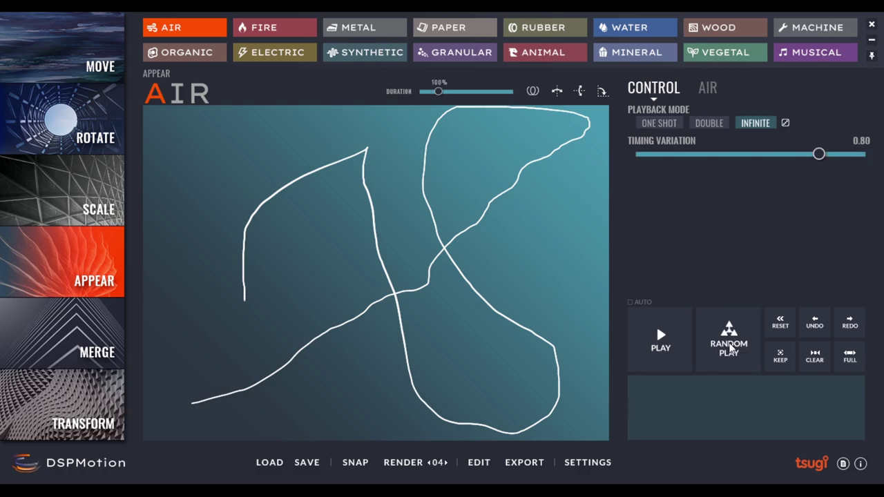
Keep the randomized settings (57% duration, 0.99 timing variation), toggle Snap, and audition a variation.
{"action": "left_click", "coordinate": [778, 358]}
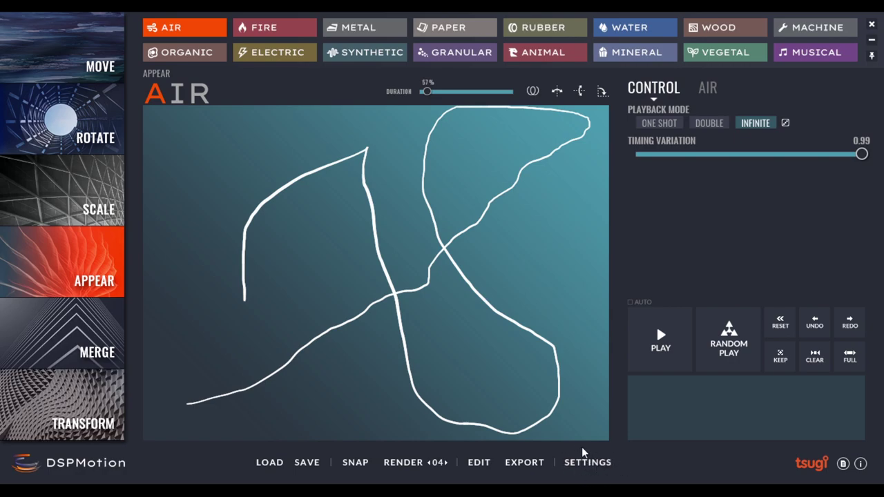
{"action": "left_click", "coordinate": [355, 467]}
{"action": "left_click", "coordinate": [729, 340]}
Lower the render count to 04 and audition another randomized variation.
{"action": "left_click", "coordinate": [403, 463]}
{"action": "left_click", "coordinate": [428, 463]}
{"action": "left_click", "coordinate": [430, 463]}
{"action": "left_click", "coordinate": [429, 463]}
{"action": "left_click", "coordinate": [737, 347]}
{"action": "left_click", "coordinate": [708, 88]}
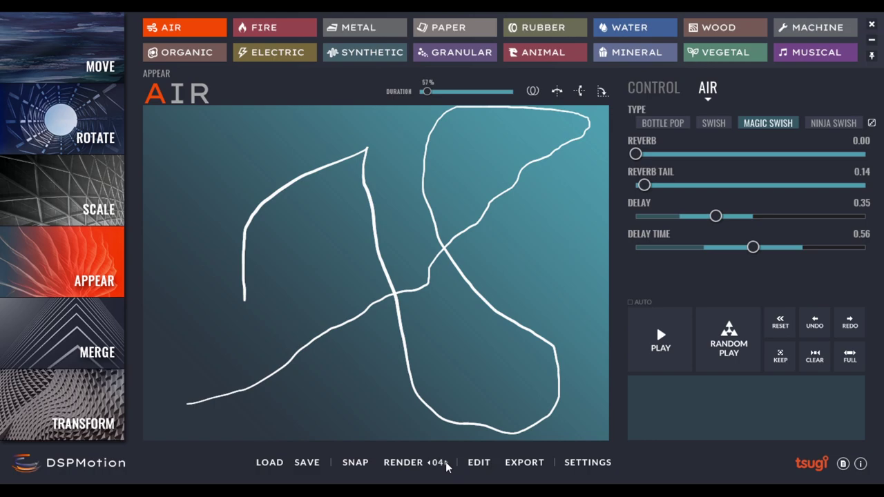
Render the Appear_Air sound files and bring the Text SFX folder window forward.
{"action": "left_click", "coordinate": [399, 462]}
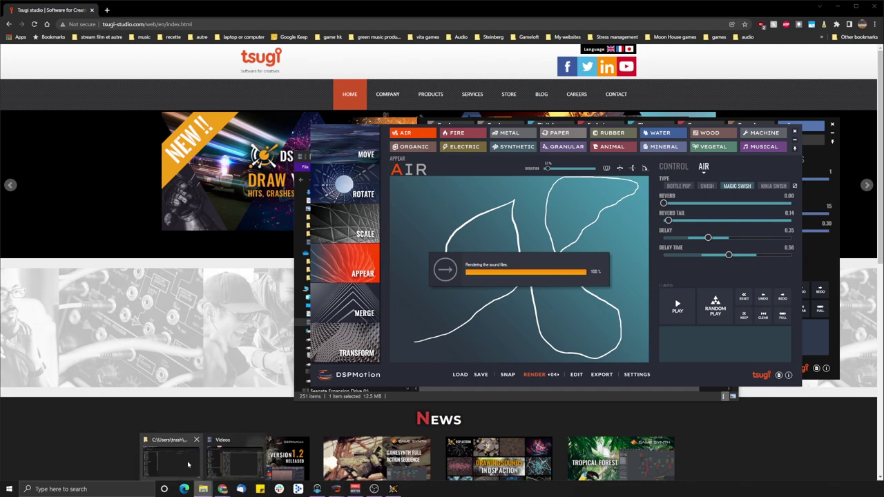
{"action": "left_click", "coordinate": [173, 449]}
{"action": "left_click_drag", "start_coordinate": [600, 149], "coordinate": [644, 168]}
Play Appear_Air 01.wav through 04.wav in the audio player.
{"action": "left_click", "coordinate": [545, 208]}
{"action": "double_click", "coordinate": [546, 208]}
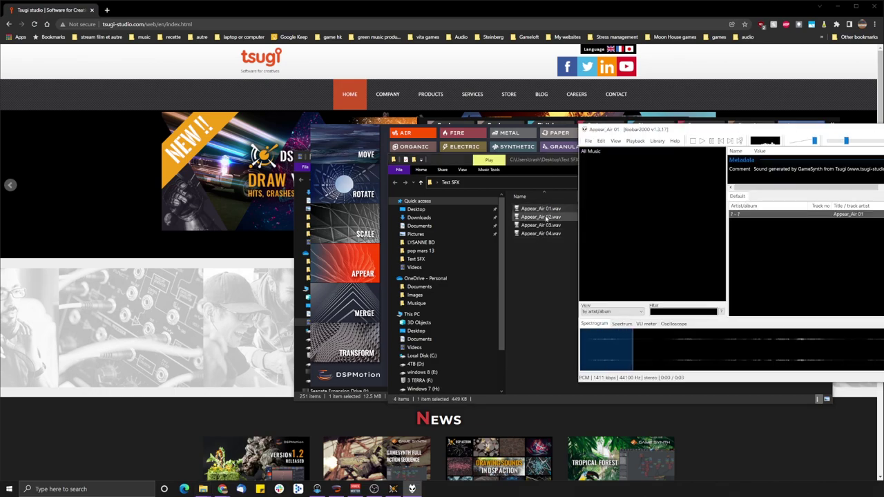
{"action": "double_click", "coordinate": [545, 218]}
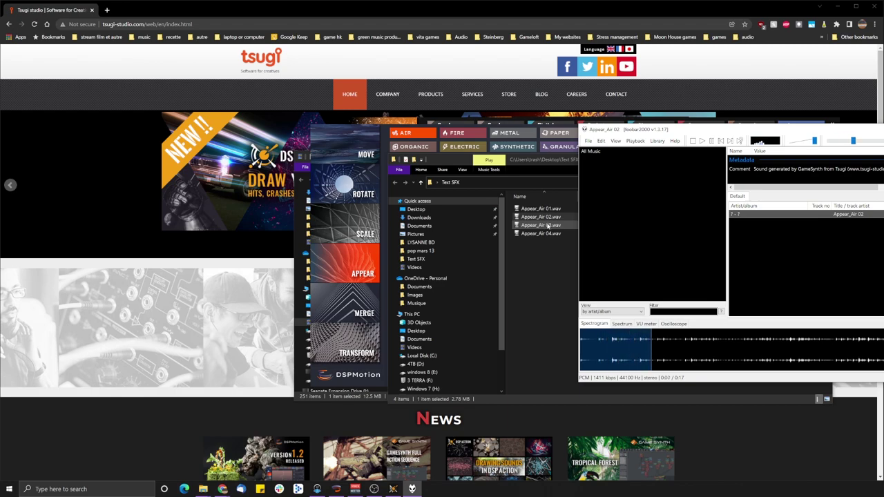
{"action": "double_click", "coordinate": [547, 225]}
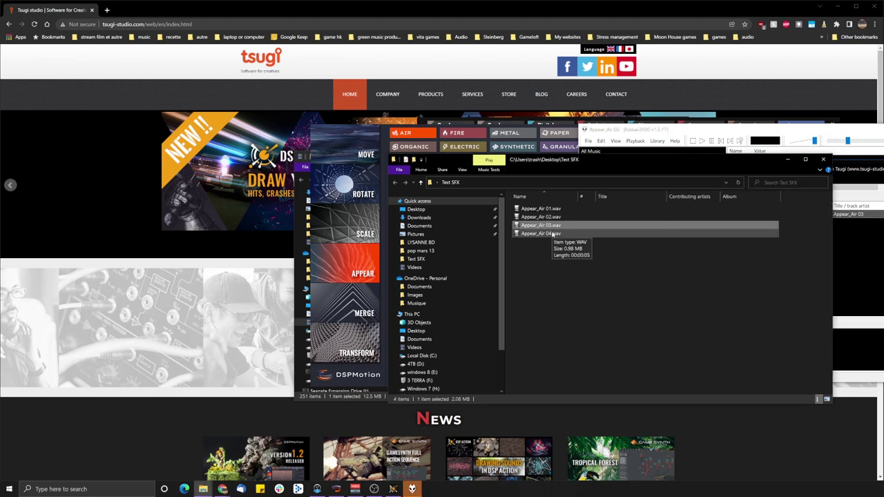
{"action": "double_click", "coordinate": [552, 234]}
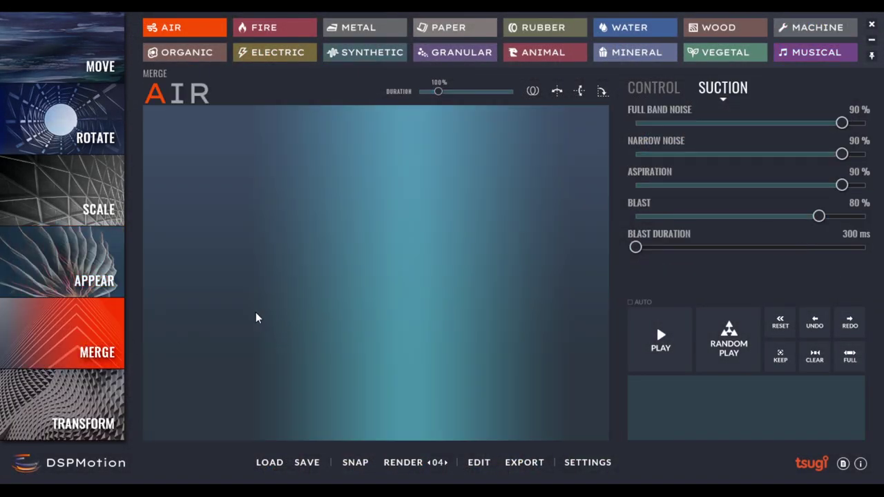
Draw horizontal strokes across the Merge Air canvas, finishing with a high arc.
{"action": "mouse_move", "coordinate": [237, 316]}
{"action": "left_mouse_down"}
{"action": "mouse_move", "coordinate": [349, 344]}
{"action": "mouse_move", "coordinate": [488, 306]}
{"action": "mouse_move", "coordinate": [572, 320]}
{"action": "left_mouse_up"}
{"action": "left_click_drag", "start_coordinate": [522, 301], "coordinate": [227, 289]}
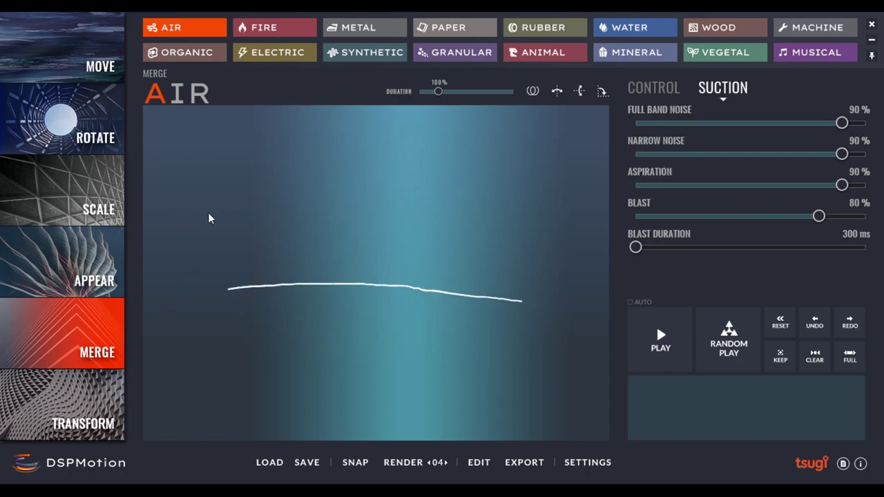
{"action": "mouse_move", "coordinate": [217, 213]}
{"action": "left_mouse_down"}
{"action": "mouse_move", "coordinate": [479, 201]}
{"action": "mouse_move", "coordinate": [562, 218]}
{"action": "left_mouse_up"}
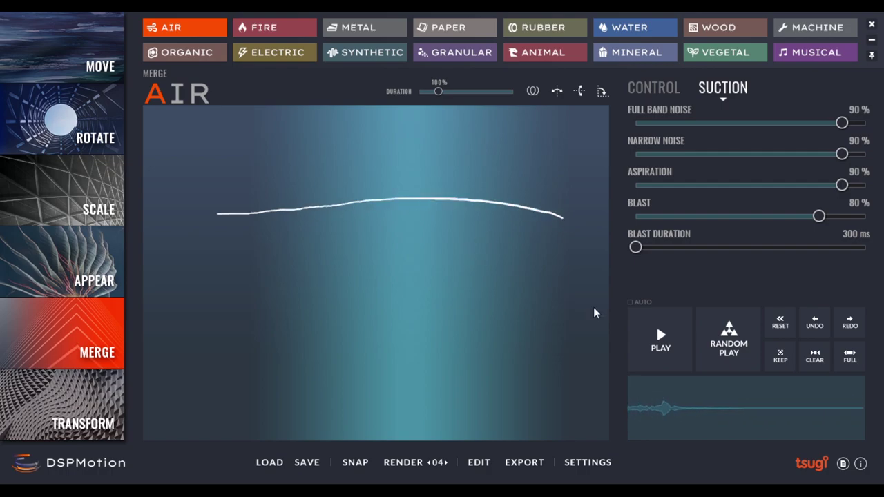
Audition repeated random Merge Air variations, stop playback, then move to Transform mode.
{"action": "left_click", "coordinate": [725, 339]}
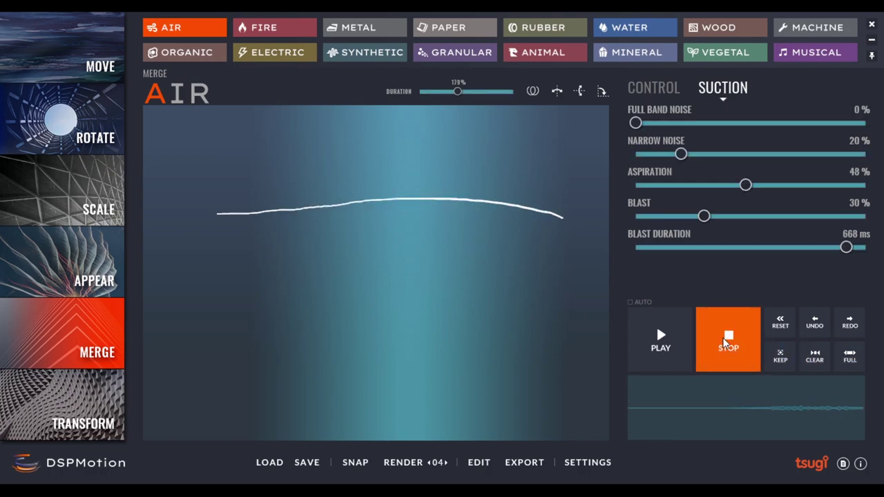
{"action": "left_click", "coordinate": [730, 341]}
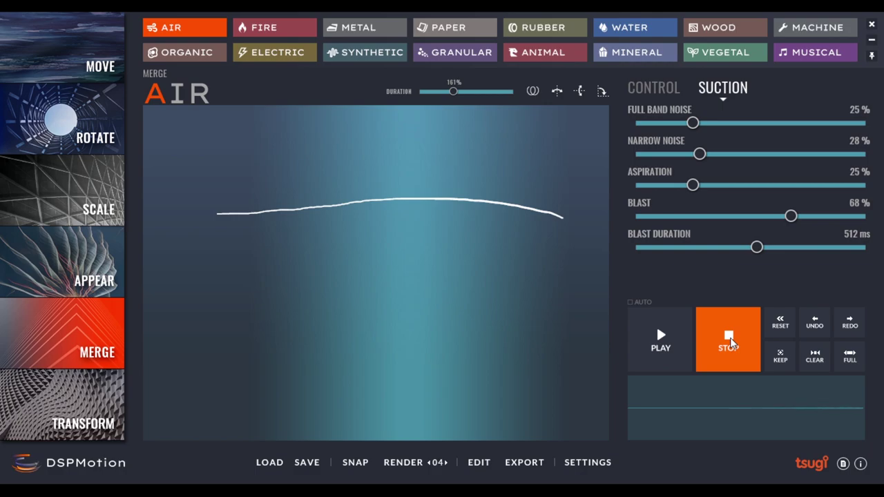
{"action": "left_click", "coordinate": [730, 342]}
{"action": "left_click", "coordinate": [730, 341]}
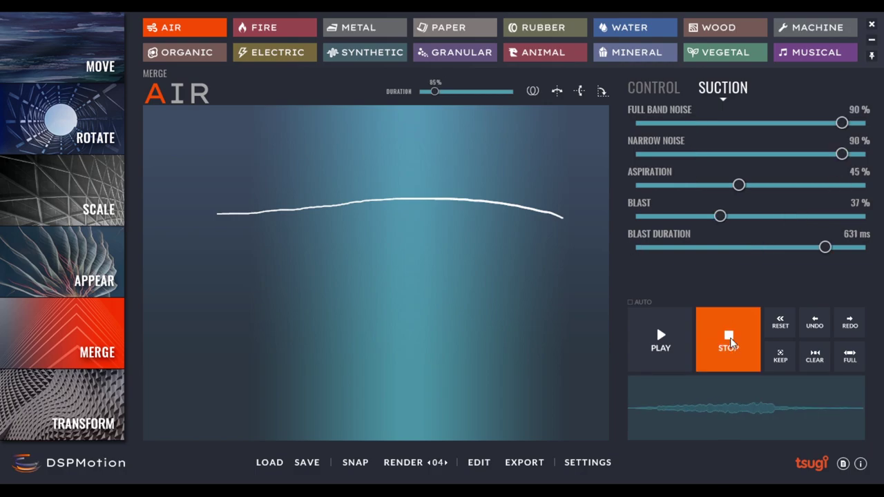
{"action": "left_click", "coordinate": [730, 341]}
{"action": "left_click", "coordinate": [730, 342]}
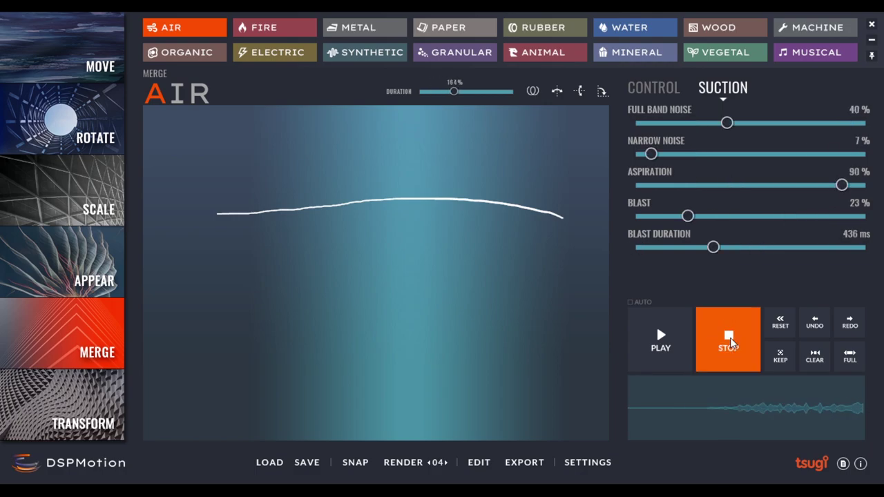
{"action": "left_click", "coordinate": [730, 341]}
{"action": "left_click", "coordinate": [730, 341]}
{"action": "left_click", "coordinate": [730, 341]}
{"action": "left_click", "coordinate": [730, 342]}
{"action": "left_click", "coordinate": [730, 341]}
{"action": "left_click", "coordinate": [730, 341]}
{"action": "left_click", "coordinate": [69, 408]}
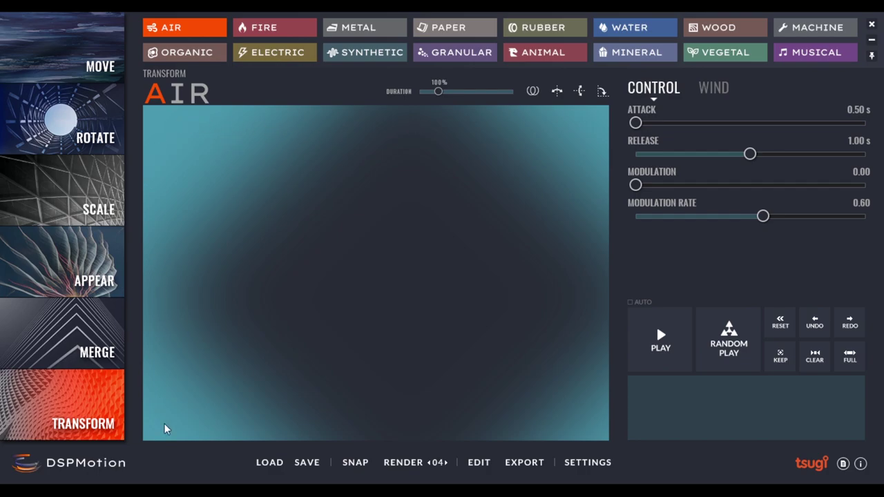
Show Air's Wind settings, draw and clear a large spiral, then return to Move.
{"action": "left_click", "coordinate": [718, 88]}
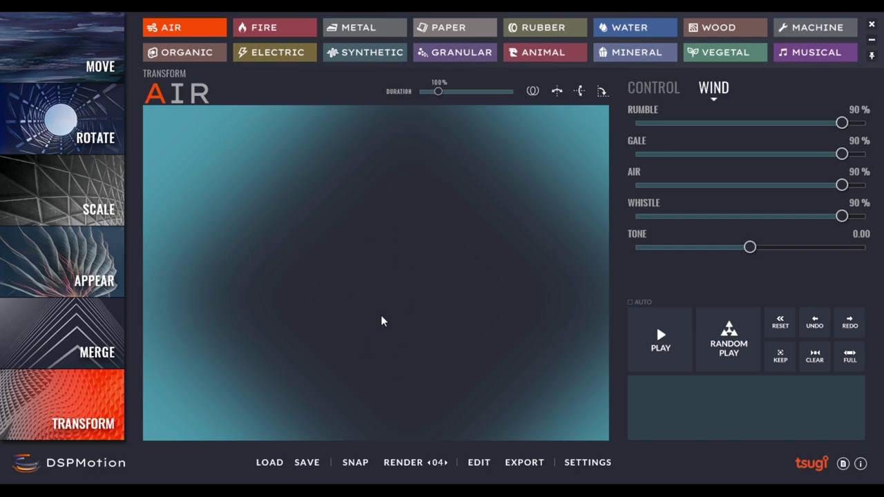
{"action": "mouse_move", "coordinate": [415, 287]}
{"action": "left_mouse_down"}
{"action": "mouse_move", "coordinate": [410, 241]}
{"action": "mouse_move", "coordinate": [373, 246]}
{"action": "mouse_move", "coordinate": [364, 293]}
{"action": "mouse_move", "coordinate": [414, 341]}
{"action": "mouse_move", "coordinate": [488, 338]}
{"action": "mouse_move", "coordinate": [520, 273]}
{"action": "mouse_move", "coordinate": [500, 213]}
{"action": "mouse_move", "coordinate": [447, 166]}
{"action": "mouse_move", "coordinate": [350, 150]}
{"action": "mouse_move", "coordinate": [288, 175]}
{"action": "mouse_move", "coordinate": [240, 217]}
{"action": "mouse_move", "coordinate": [187, 354]}
{"action": "mouse_move", "coordinate": [179, 408]}
{"action": "mouse_move", "coordinate": [193, 428]}
{"action": "mouse_move", "coordinate": [440, 433]}
{"action": "mouse_move", "coordinate": [413, 430]}
{"action": "mouse_move", "coordinate": [602, 420]}
{"action": "mouse_move", "coordinate": [597, 112]}
{"action": "mouse_move", "coordinate": [114, 116]}
{"action": "mouse_move", "coordinate": [236, 174]}
{"action": "mouse_move", "coordinate": [339, 255]}
{"action": "mouse_move", "coordinate": [291, 337]}
{"action": "mouse_move", "coordinate": [290, 254]}
{"action": "mouse_move", "coordinate": [470, 265]}
{"action": "mouse_move", "coordinate": [499, 295]}
{"action": "mouse_move", "coordinate": [402, 234]}
{"action": "mouse_move", "coordinate": [280, 233]}
{"action": "mouse_move", "coordinate": [265, 330]}
{"action": "mouse_move", "coordinate": [393, 391]}
{"action": "mouse_move", "coordinate": [440, 374]}
{"action": "mouse_move", "coordinate": [486, 304]}
{"action": "mouse_move", "coordinate": [414, 208]}
{"action": "mouse_move", "coordinate": [357, 217]}
{"action": "left_mouse_up"}
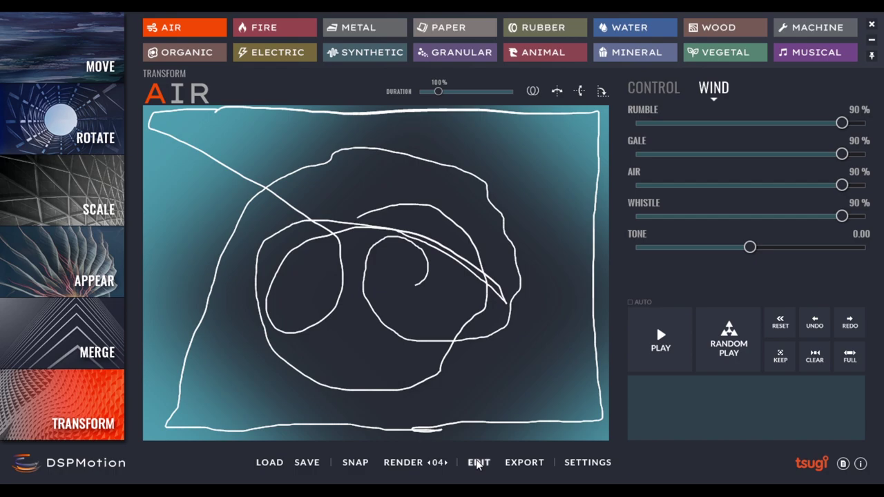
{"action": "left_click", "coordinate": [320, 268]}
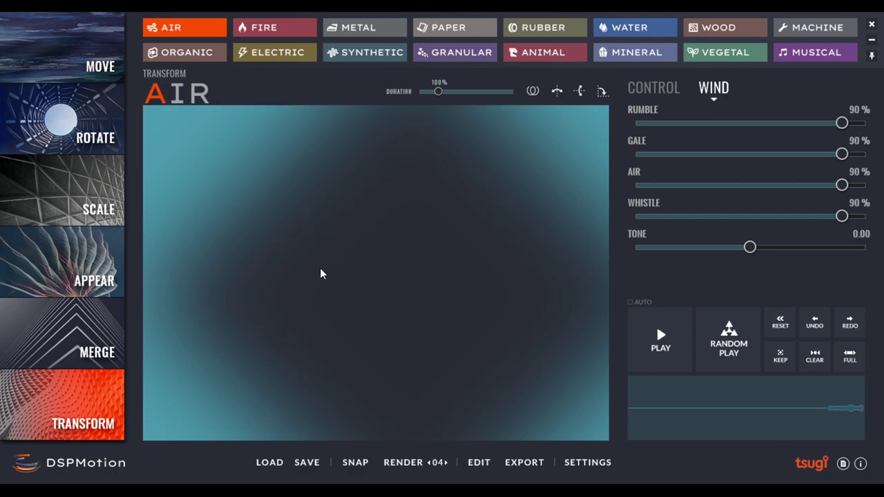
{"action": "left_click", "coordinate": [41, 57]}
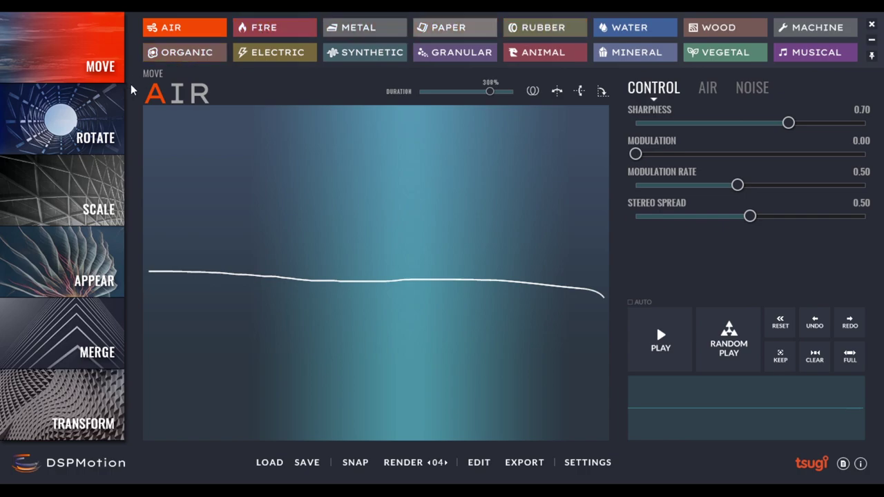
Switch to Fire and draw horizontal, vertical and looping strokes in Move, then clear them.
{"action": "left_click", "coordinate": [275, 27]}
{"action": "mouse_move", "coordinate": [231, 276]}
{"action": "left_mouse_down"}
{"action": "mouse_move", "coordinate": [498, 255]}
{"action": "mouse_move", "coordinate": [607, 274]}
{"action": "left_mouse_up"}
{"action": "mouse_move", "coordinate": [355, 336]}
{"action": "left_mouse_down"}
{"action": "mouse_move", "coordinate": [379, 134]}
{"action": "mouse_move", "coordinate": [360, 236]}
{"action": "mouse_move", "coordinate": [370, 425]}
{"action": "left_mouse_up"}
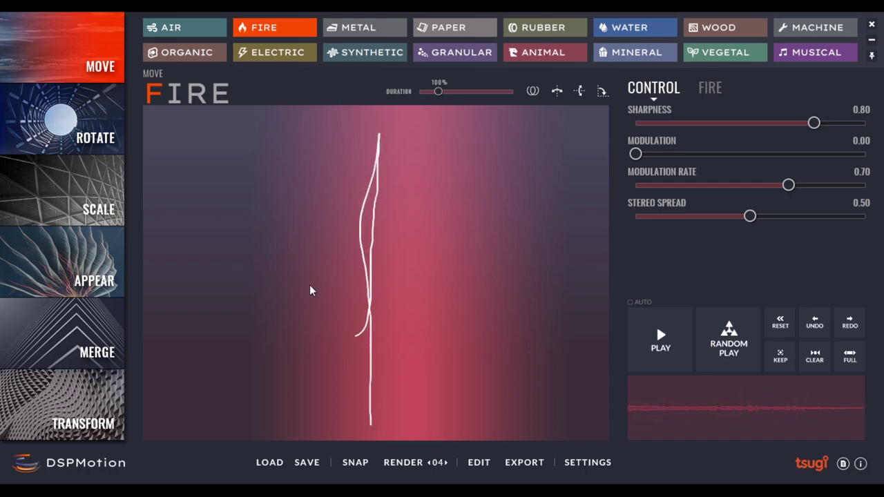
{"action": "mouse_move", "coordinate": [442, 407]}
{"action": "left_mouse_down"}
{"action": "mouse_move", "coordinate": [445, 117]}
{"action": "mouse_move", "coordinate": [442, 397]}
{"action": "mouse_move", "coordinate": [468, 374]}
{"action": "mouse_move", "coordinate": [462, 258]}
{"action": "left_mouse_up"}
{"action": "mouse_move", "coordinate": [361, 193]}
{"action": "left_mouse_down"}
{"action": "mouse_move", "coordinate": [373, 290]}
{"action": "mouse_move", "coordinate": [441, 287]}
{"action": "mouse_move", "coordinate": [415, 219]}
{"action": "mouse_move", "coordinate": [361, 317]}
{"action": "mouse_move", "coordinate": [432, 373]}
{"action": "left_mouse_up"}
{"action": "left_click", "coordinate": [265, 232]}
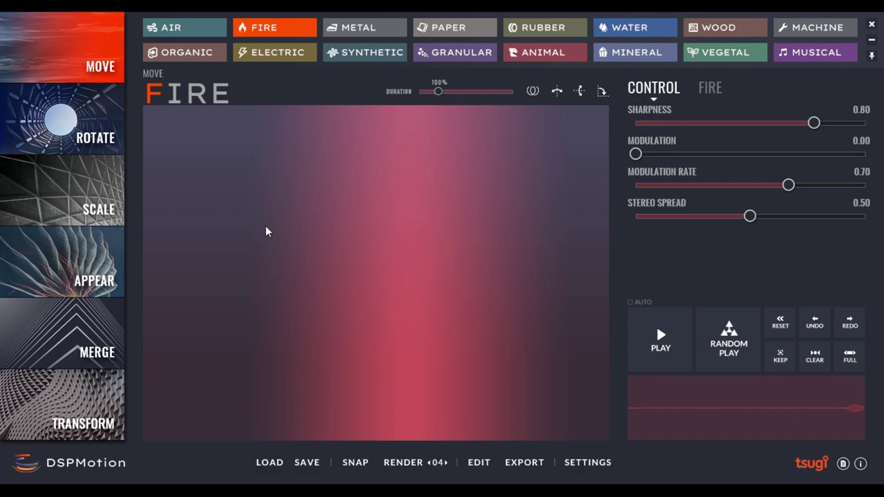
Draw a looping gesture in Rotate Fire and audition several random variations.
{"action": "left_click", "coordinate": [85, 143]}
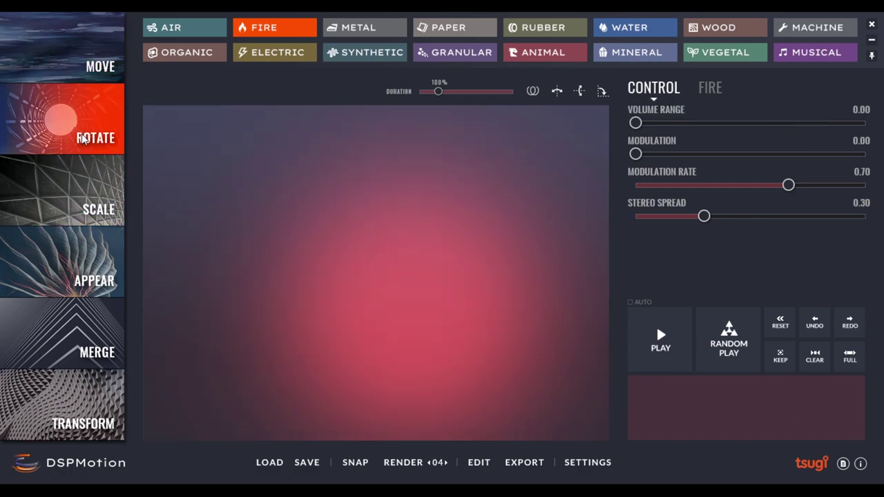
{"action": "mouse_move", "coordinate": [392, 325]}
{"action": "left_mouse_down"}
{"action": "mouse_move", "coordinate": [385, 217]}
{"action": "mouse_move", "coordinate": [390, 319]}
{"action": "mouse_move", "coordinate": [368, 185]}
{"action": "mouse_move", "coordinate": [386, 339]}
{"action": "mouse_move", "coordinate": [425, 234]}
{"action": "mouse_move", "coordinate": [337, 272]}
{"action": "mouse_move", "coordinate": [540, 262]}
{"action": "left_mouse_up"}
{"action": "left_click", "coordinate": [719, 342]}
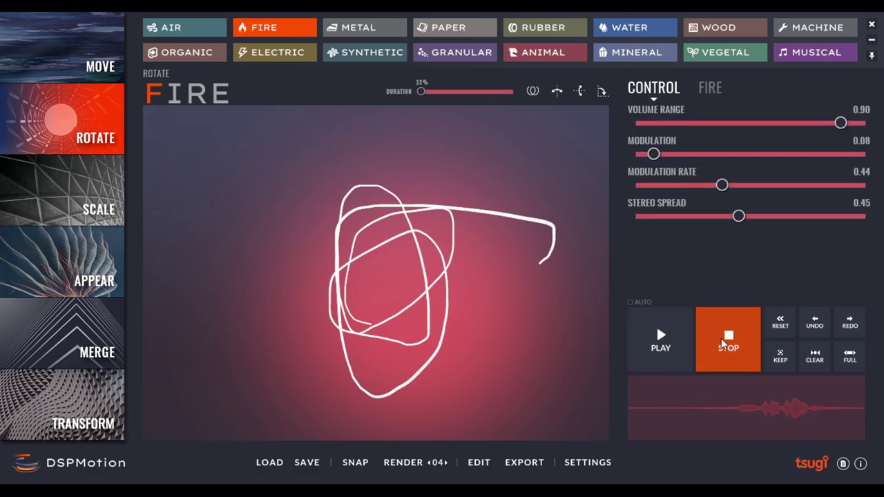
{"action": "left_click", "coordinate": [721, 340]}
{"action": "left_click", "coordinate": [721, 338]}
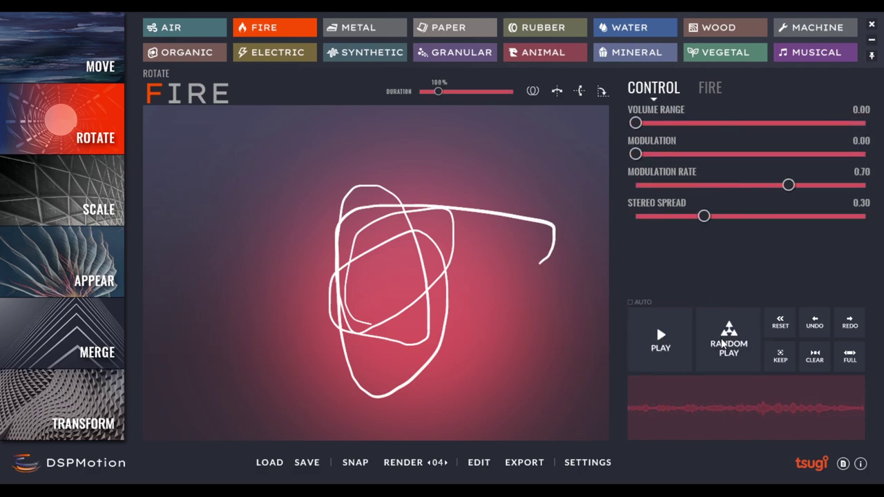
{"action": "left_click", "coordinate": [721, 339]}
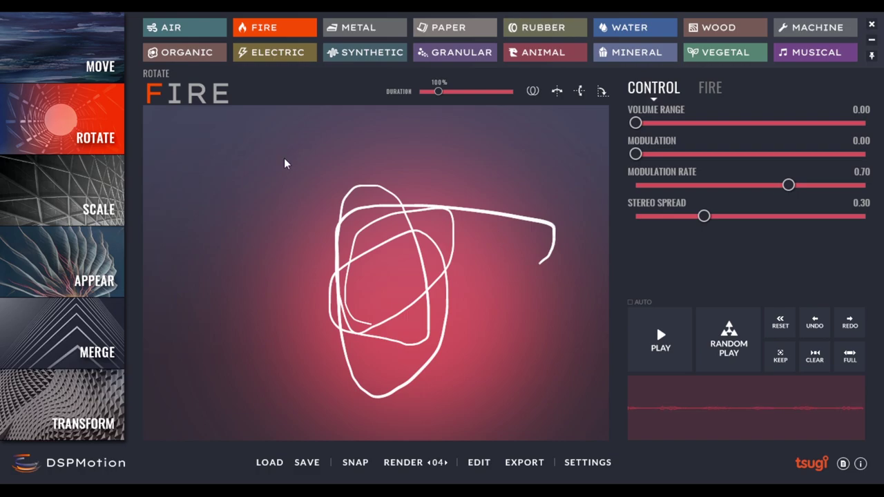
Draw a large looping path on the Scale Fire canvas.
{"action": "left_click", "coordinate": [105, 215]}
{"action": "mouse_move", "coordinate": [249, 273]}
{"action": "left_mouse_down"}
{"action": "mouse_move", "coordinate": [232, 220]}
{"action": "mouse_move", "coordinate": [373, 177]}
{"action": "mouse_move", "coordinate": [452, 412]}
{"action": "mouse_move", "coordinate": [490, 369]}
{"action": "mouse_move", "coordinate": [454, 350]}
{"action": "mouse_move", "coordinate": [388, 348]}
{"action": "mouse_move", "coordinate": [310, 385]}
{"action": "left_mouse_up"}
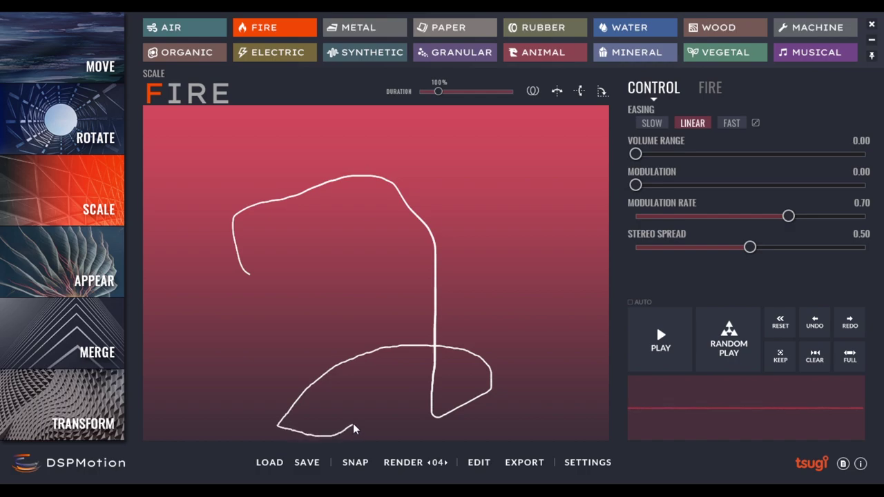
{"action": "mouse_move", "coordinate": [376, 375]}
{"action": "left_mouse_down"}
{"action": "mouse_move", "coordinate": [247, 172]}
{"action": "mouse_move", "coordinate": [197, 244]}
{"action": "mouse_move", "coordinate": [194, 371]}
{"action": "mouse_move", "coordinate": [272, 418]}
{"action": "left_mouse_up"}
{"action": "mouse_move", "coordinate": [360, 421]}
{"action": "left_mouse_down"}
{"action": "mouse_move", "coordinate": [509, 424]}
{"action": "mouse_move", "coordinate": [483, 415]}
{"action": "left_mouse_up"}
Draw several left-right strokes on the Appear Fire canvas.
{"action": "left_click", "coordinate": [70, 280]}
{"action": "left_click_drag", "start_coordinate": [297, 357], "coordinate": [331, 358]}
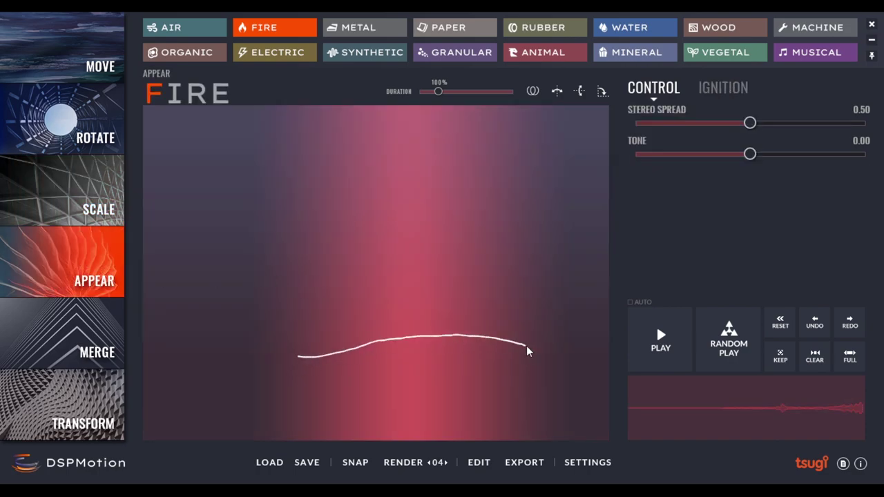
{"action": "left_click_drag", "start_coordinate": [527, 349], "coordinate": [551, 374]}
{"action": "mouse_move", "coordinate": [191, 271]}
{"action": "left_mouse_down"}
{"action": "mouse_move", "coordinate": [386, 255]}
{"action": "mouse_move", "coordinate": [592, 273]}
{"action": "left_mouse_up"}
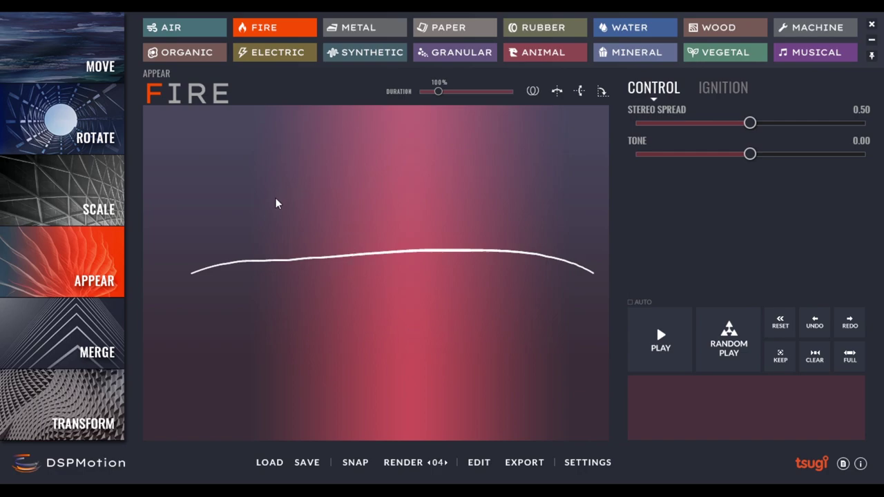
{"action": "left_click_drag", "start_coordinate": [276, 204], "coordinate": [646, 200]}
{"action": "left_click_drag", "start_coordinate": [578, 248], "coordinate": [311, 257]}
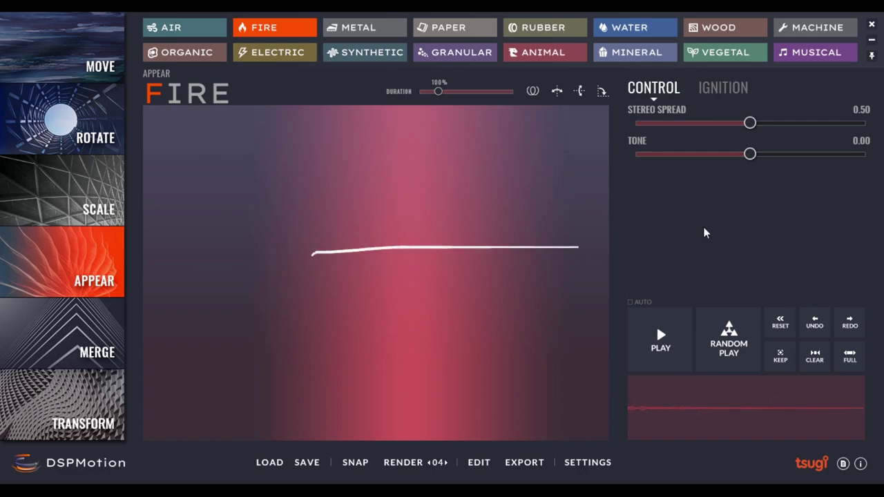
Sweep the Appear Fire Tone from -1.00 to 1.00 and play the sound.
{"action": "left_click_drag", "start_coordinate": [751, 154], "coordinate": [867, 155]}
{"action": "left_click", "coordinate": [643, 351]}
{"action": "left_click", "coordinate": [660, 347]}
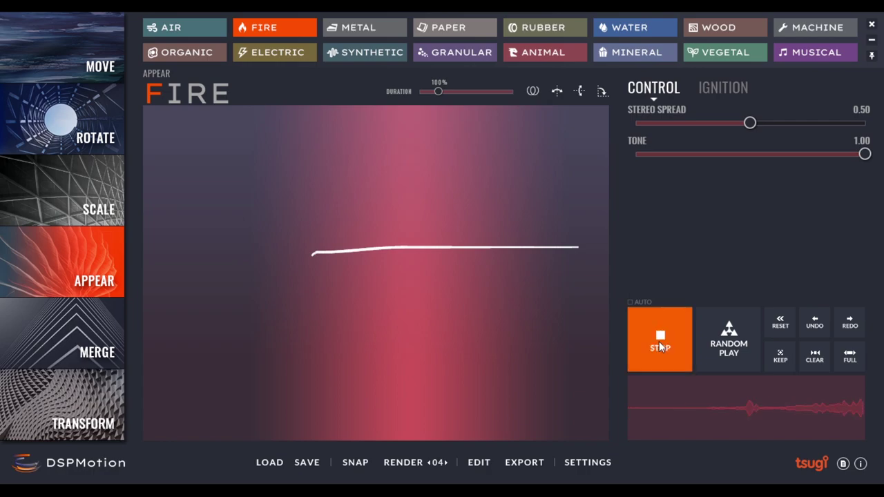
Draw four horizontal and rising strokes on the Merge Fire canvas.
{"action": "left_click", "coordinate": [105, 343]}
{"action": "left_click_drag", "start_coordinate": [271, 334], "coordinate": [572, 318]}
{"action": "left_click_drag", "start_coordinate": [588, 261], "coordinate": [187, 259]}
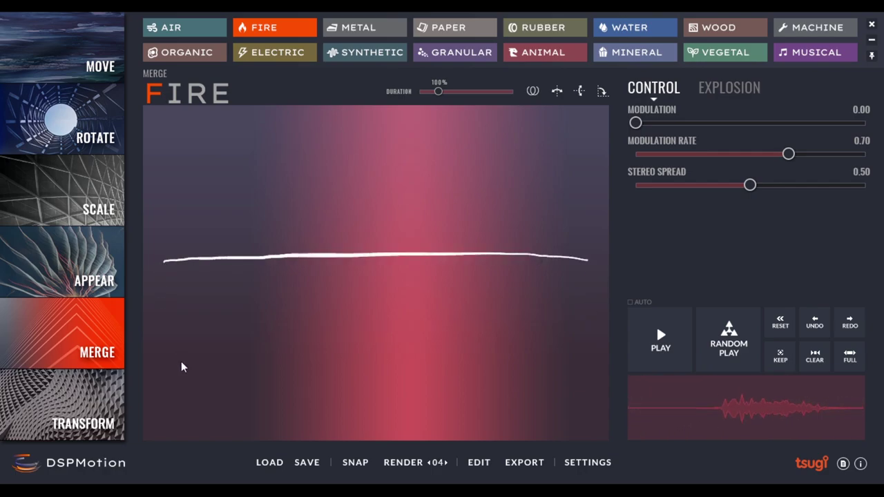
{"action": "left_click_drag", "start_coordinate": [259, 392], "coordinate": [578, 347]}
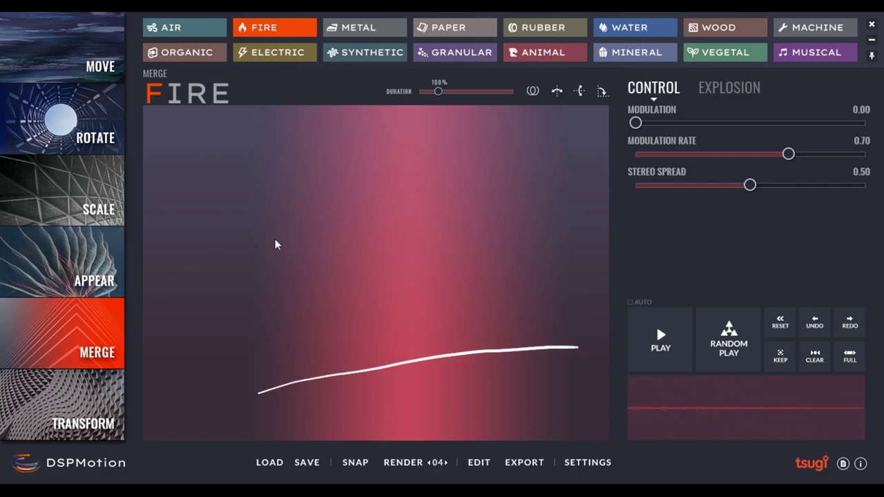
{"action": "left_click_drag", "start_coordinate": [242, 280], "coordinate": [534, 247]}
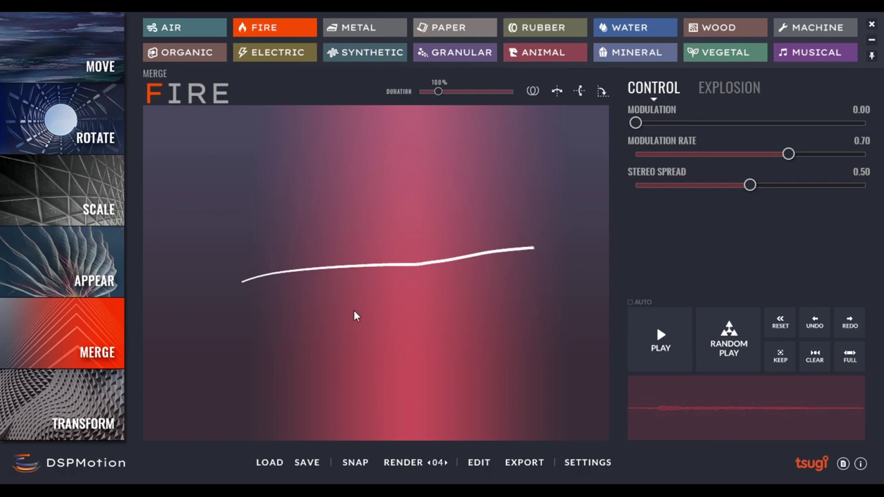
Draw a big looping stroke in Transform Fire, then select the Metal category.
{"action": "left_click", "coordinate": [70, 428]}
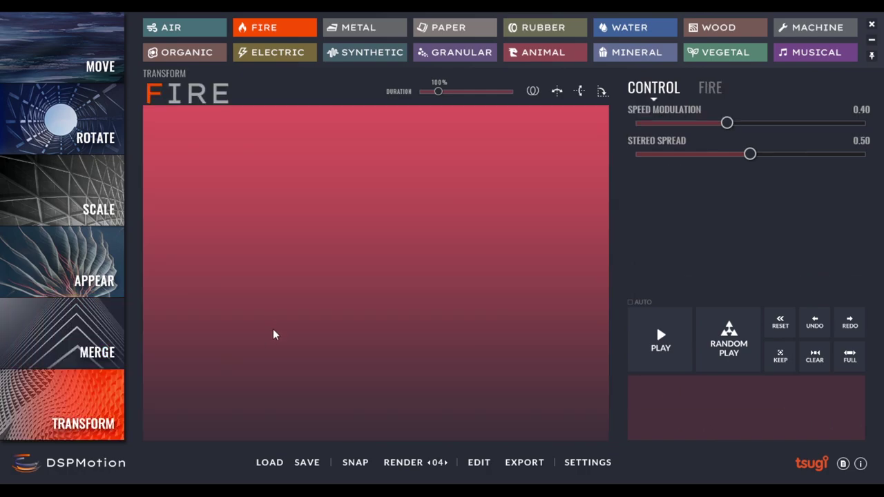
{"action": "left_click_drag", "start_coordinate": [264, 374], "coordinate": [333, 350]}
{"action": "mouse_move", "coordinate": [387, 276]}
{"action": "left_mouse_down"}
{"action": "mouse_move", "coordinate": [245, 160]}
{"action": "mouse_move", "coordinate": [442, 158]}
{"action": "mouse_move", "coordinate": [525, 176]}
{"action": "mouse_move", "coordinate": [504, 239]}
{"action": "mouse_move", "coordinate": [404, 399]}
{"action": "left_mouse_up"}
{"action": "mouse_move", "coordinate": [332, 424]}
{"action": "left_mouse_down"}
{"action": "mouse_move", "coordinate": [459, 414]}
{"action": "mouse_move", "coordinate": [509, 305]}
{"action": "mouse_move", "coordinate": [400, 172]}
{"action": "mouse_move", "coordinate": [216, 165]}
{"action": "mouse_move", "coordinate": [225, 375]}
{"action": "mouse_move", "coordinate": [351, 442]}
{"action": "mouse_move", "coordinate": [470, 333]}
{"action": "mouse_move", "coordinate": [371, 200]}
{"action": "mouse_move", "coordinate": [243, 176]}
{"action": "mouse_move", "coordinate": [245, 223]}
{"action": "mouse_move", "coordinate": [419, 201]}
{"action": "mouse_move", "coordinate": [583, 232]}
{"action": "mouse_move", "coordinate": [568, 274]}
{"action": "mouse_move", "coordinate": [508, 177]}
{"action": "mouse_move", "coordinate": [336, 148]}
{"action": "mouse_move", "coordinate": [329, 109]}
{"action": "mouse_move", "coordinate": [460, 142]}
{"action": "mouse_move", "coordinate": [354, 413]}
{"action": "left_mouse_up"}
{"action": "left_click", "coordinate": [368, 29]}
Draw Metal gestures in Move and Rotate, randomizing Rotate's settings twice.
{"action": "left_click", "coordinate": [69, 55]}
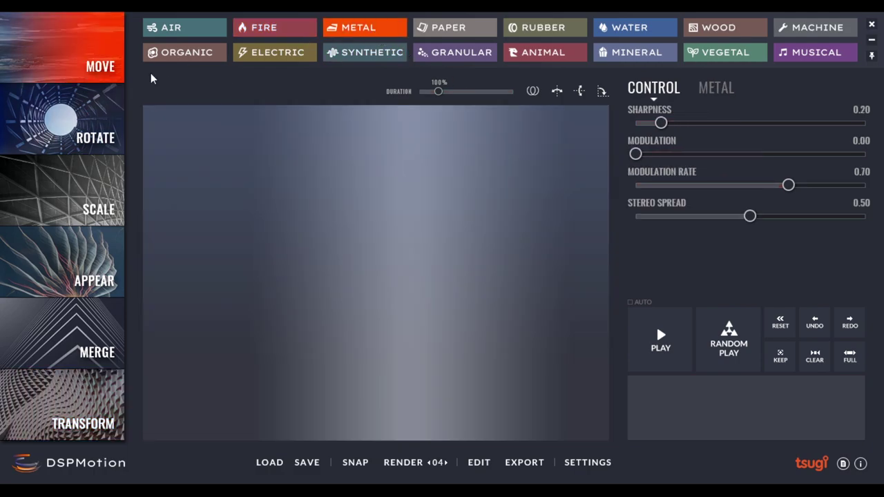
{"action": "mouse_move", "coordinate": [316, 222]}
{"action": "left_mouse_down"}
{"action": "mouse_move", "coordinate": [369, 241]}
{"action": "mouse_move", "coordinate": [420, 219]}
{"action": "mouse_move", "coordinate": [401, 136]}
{"action": "mouse_move", "coordinate": [321, 274]}
{"action": "mouse_move", "coordinate": [346, 392]}
{"action": "mouse_move", "coordinate": [496, 353]}
{"action": "mouse_move", "coordinate": [441, 267]}
{"action": "mouse_move", "coordinate": [368, 232]}
{"action": "mouse_move", "coordinate": [210, 216]}
{"action": "left_mouse_up"}
{"action": "left_click", "coordinate": [69, 118]}
{"action": "mouse_move", "coordinate": [472, 243]}
{"action": "left_mouse_down"}
{"action": "mouse_move", "coordinate": [316, 297]}
{"action": "mouse_move", "coordinate": [393, 242]}
{"action": "mouse_move", "coordinate": [321, 277]}
{"action": "mouse_move", "coordinate": [328, 301]}
{"action": "mouse_move", "coordinate": [404, 249]}
{"action": "left_mouse_up"}
{"action": "left_click", "coordinate": [707, 344]}
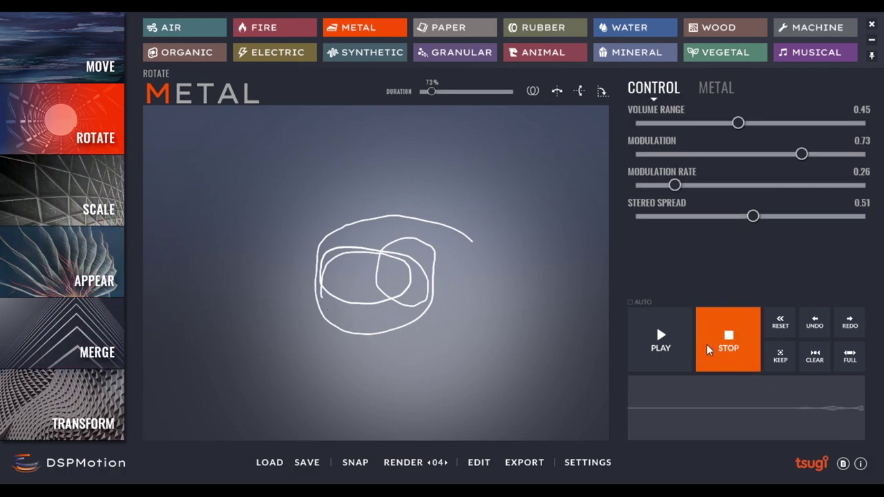
{"action": "left_click", "coordinate": [722, 345]}
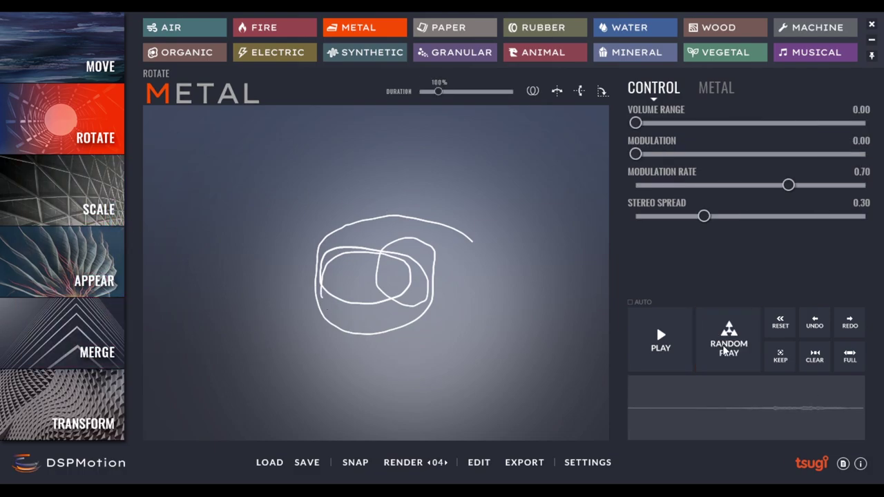
Draw Metal gestures in the Scale and Appear motion types.
{"action": "left_click", "coordinate": [83, 193]}
{"action": "mouse_move", "coordinate": [383, 285]}
{"action": "left_mouse_down"}
{"action": "mouse_move", "coordinate": [398, 231]}
{"action": "mouse_move", "coordinate": [377, 207]}
{"action": "mouse_move", "coordinate": [277, 158]}
{"action": "mouse_move", "coordinate": [248, 181]}
{"action": "mouse_move", "coordinate": [235, 248]}
{"action": "mouse_move", "coordinate": [242, 303]}
{"action": "mouse_move", "coordinate": [373, 380]}
{"action": "mouse_move", "coordinate": [442, 373]}
{"action": "mouse_move", "coordinate": [498, 239]}
{"action": "mouse_move", "coordinate": [496, 194]}
{"action": "mouse_move", "coordinate": [453, 176]}
{"action": "left_mouse_up"}
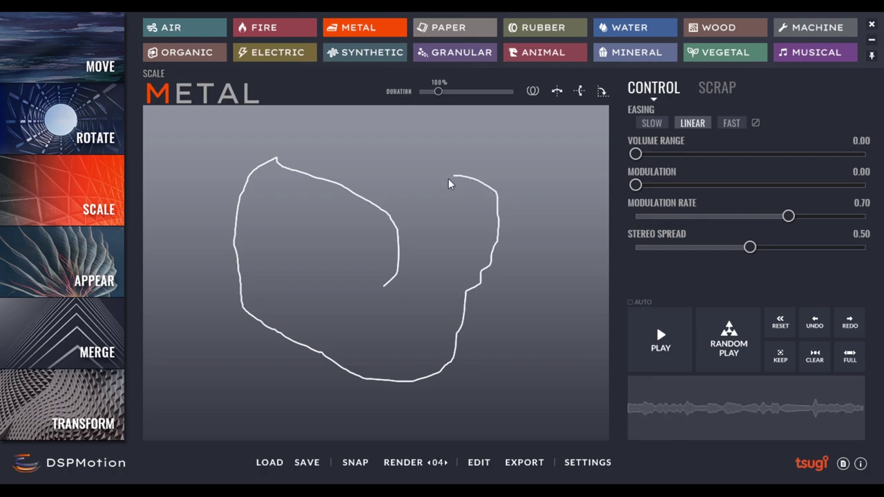
{"action": "left_click", "coordinate": [366, 260]}
{"action": "left_click", "coordinate": [69, 266]}
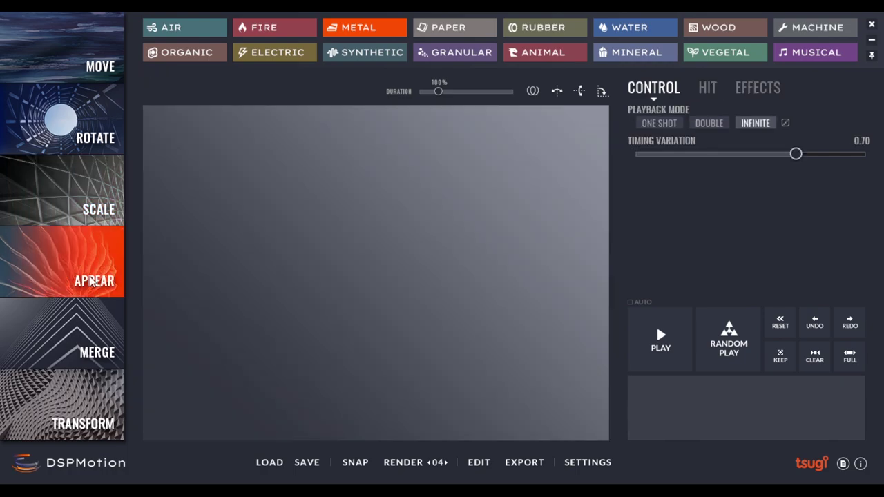
{"action": "mouse_move", "coordinate": [247, 340]}
{"action": "left_mouse_down"}
{"action": "mouse_move", "coordinate": [316, 335]}
{"action": "mouse_move", "coordinate": [529, 180]}
{"action": "mouse_move", "coordinate": [519, 136]}
{"action": "mouse_move", "coordinate": [459, 136]}
{"action": "mouse_move", "coordinate": [523, 230]}
{"action": "mouse_move", "coordinate": [524, 313]}
{"action": "mouse_move", "coordinate": [388, 336]}
{"action": "left_mouse_up"}
Draw horizontal and rising merge gestures for Metal in Merge mode.
{"action": "left_click", "coordinate": [238, 237]}
{"action": "left_click", "coordinate": [59, 328]}
{"action": "left_click_drag", "start_coordinate": [239, 301], "coordinate": [374, 323]}
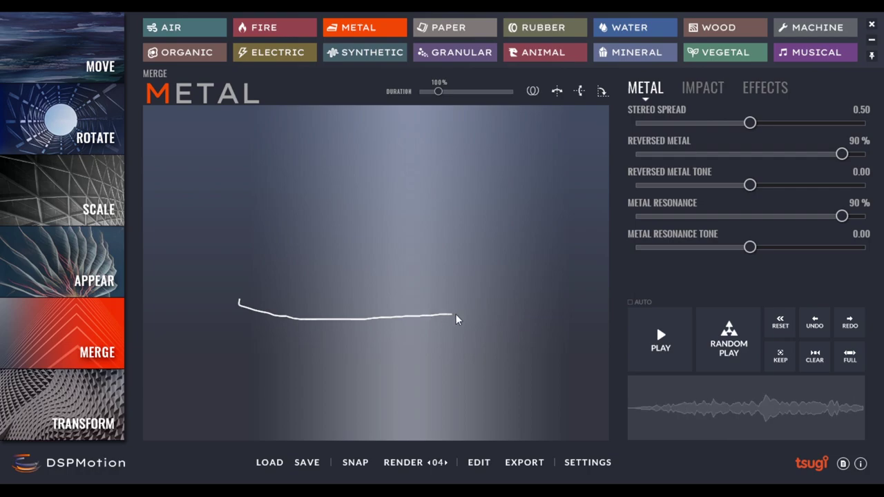
{"action": "mouse_move", "coordinate": [458, 320]}
{"action": "left_mouse_down"}
{"action": "mouse_move", "coordinate": [509, 362]}
{"action": "mouse_move", "coordinate": [162, 296]}
{"action": "left_mouse_up"}
{"action": "mouse_move", "coordinate": [259, 347]}
{"action": "left_mouse_down"}
{"action": "mouse_move", "coordinate": [475, 230]}
{"action": "mouse_move", "coordinate": [521, 227]}
{"action": "left_mouse_up"}
Draw a Metal Transform gesture and play it with repeated randomized settings.
{"action": "key", "text": "Down"}
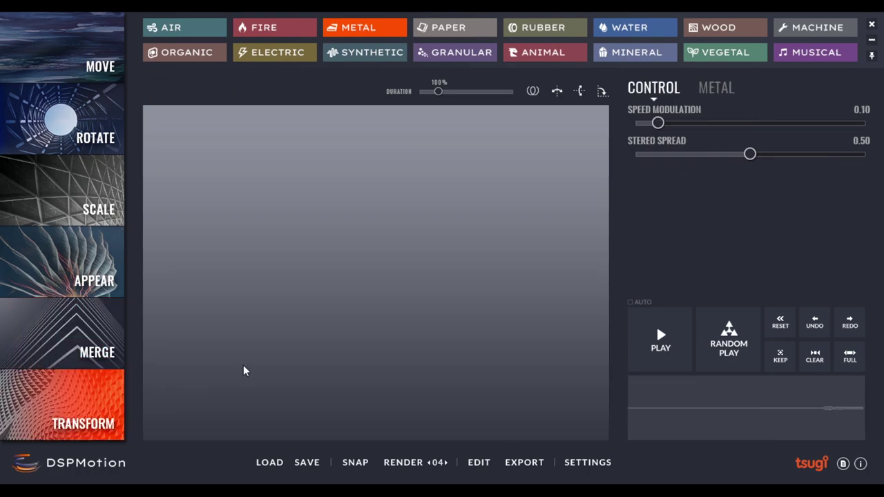
{"action": "mouse_move", "coordinate": [270, 361]}
{"action": "left_mouse_down"}
{"action": "mouse_move", "coordinate": [277, 290]}
{"action": "mouse_move", "coordinate": [300, 260]}
{"action": "mouse_move", "coordinate": [367, 216]}
{"action": "mouse_move", "coordinate": [468, 171]}
{"action": "mouse_move", "coordinate": [463, 140]}
{"action": "mouse_move", "coordinate": [343, 128]}
{"action": "mouse_move", "coordinate": [295, 195]}
{"action": "mouse_move", "coordinate": [351, 339]}
{"action": "mouse_move", "coordinate": [454, 413]}
{"action": "mouse_move", "coordinate": [500, 413]}
{"action": "mouse_move", "coordinate": [541, 351]}
{"action": "left_mouse_up"}
{"action": "left_click", "coordinate": [716, 341]}
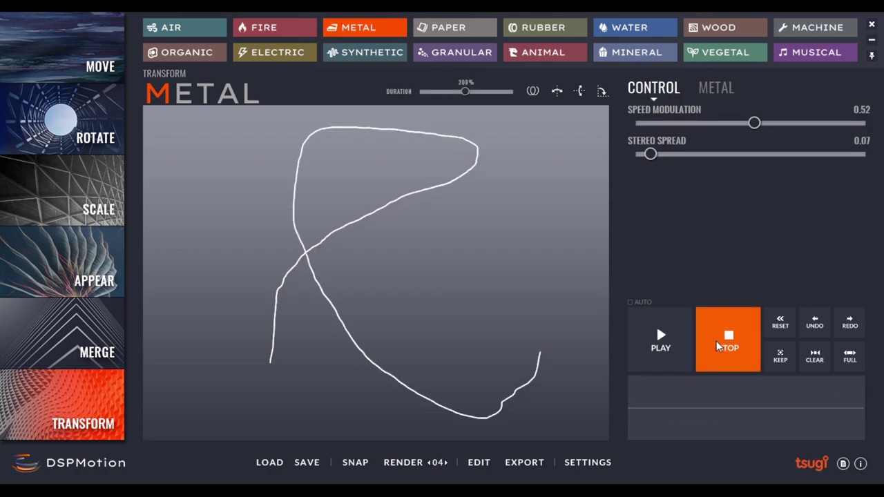
{"action": "left_click", "coordinate": [722, 340]}
{"action": "left_click", "coordinate": [722, 341]}
{"action": "left_click", "coordinate": [722, 340]}
{"action": "left_click", "coordinate": [723, 340]}
Select Paper and draw gestures in Move and Scale, passing through Rotate.
{"action": "left_click", "coordinate": [458, 28]}
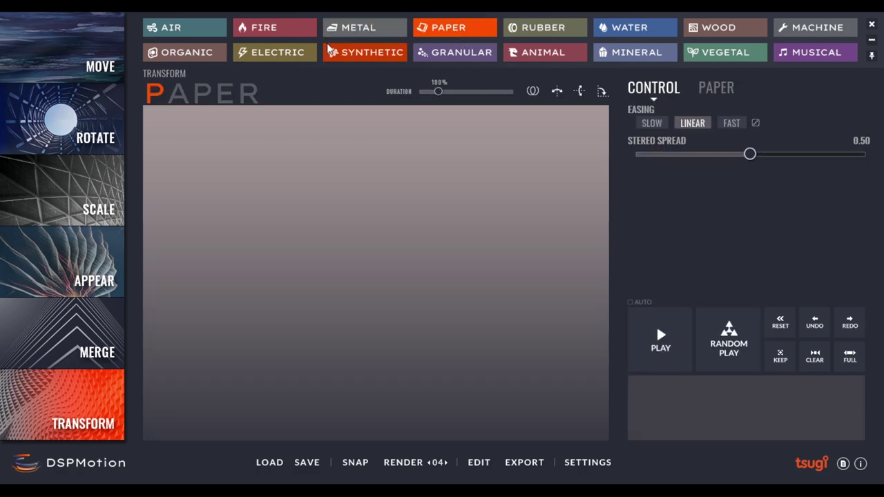
{"action": "left_click", "coordinate": [99, 46]}
{"action": "mouse_move", "coordinate": [245, 209]}
{"action": "left_mouse_down"}
{"action": "mouse_move", "coordinate": [504, 281]}
{"action": "mouse_move", "coordinate": [345, 323]}
{"action": "mouse_move", "coordinate": [403, 286]}
{"action": "mouse_move", "coordinate": [317, 294]}
{"action": "mouse_move", "coordinate": [363, 235]}
{"action": "mouse_move", "coordinate": [262, 306]}
{"action": "left_mouse_up"}
{"action": "left_click", "coordinate": [76, 110]}
{"action": "left_click", "coordinate": [83, 187]}
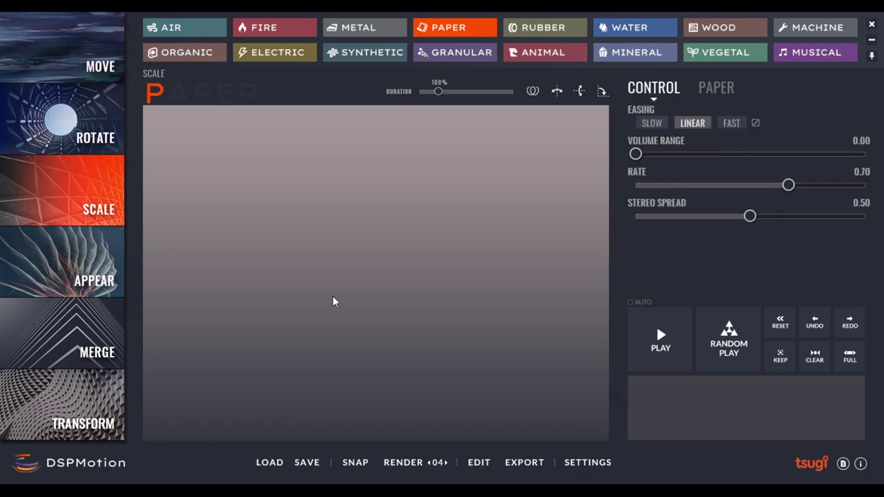
{"action": "mouse_move", "coordinate": [333, 298]}
{"action": "left_mouse_down"}
{"action": "mouse_move", "coordinate": [390, 285]}
{"action": "mouse_move", "coordinate": [391, 225]}
{"action": "mouse_move", "coordinate": [315, 161]}
{"action": "mouse_move", "coordinate": [248, 398]}
{"action": "mouse_move", "coordinate": [291, 426]}
{"action": "left_mouse_up"}
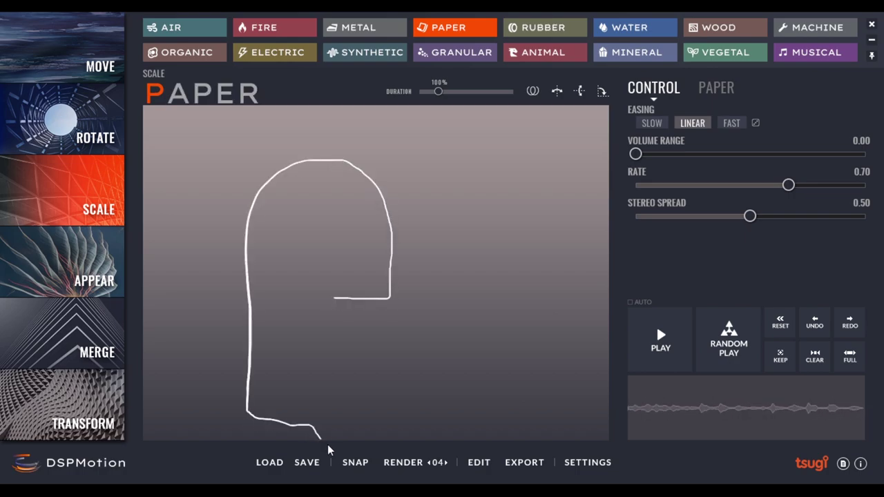
{"action": "left_click_drag", "start_coordinate": [409, 450], "coordinate": [488, 427]}
Scribble writing gestures on the Appear Paper canvas.
{"action": "left_click", "coordinate": [83, 266]}
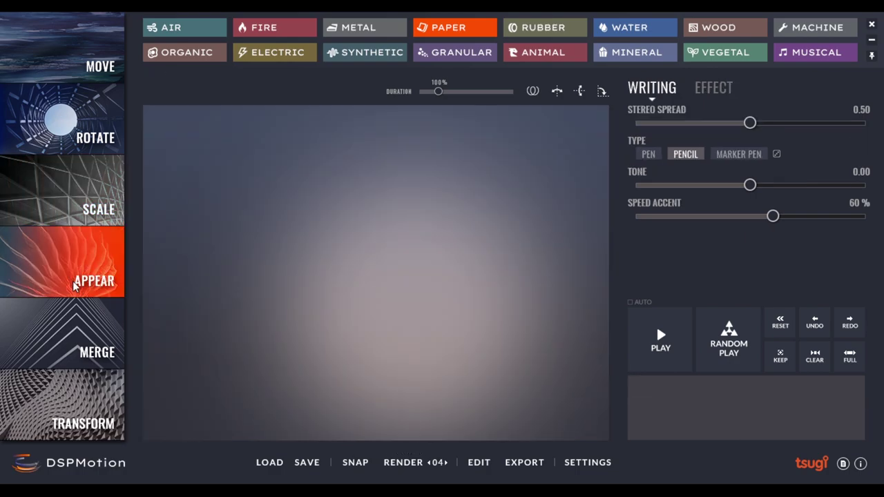
{"action": "left_click_drag", "start_coordinate": [300, 331], "coordinate": [347, 321]}
{"action": "mouse_move", "coordinate": [395, 227]}
{"action": "left_mouse_down"}
{"action": "mouse_move", "coordinate": [427, 306]}
{"action": "mouse_move", "coordinate": [373, 323]}
{"action": "mouse_move", "coordinate": [509, 321]}
{"action": "mouse_move", "coordinate": [480, 234]}
{"action": "mouse_move", "coordinate": [336, 169]}
{"action": "mouse_move", "coordinate": [320, 253]}
{"action": "mouse_move", "coordinate": [283, 287]}
{"action": "mouse_move", "coordinate": [325, 343]}
{"action": "mouse_move", "coordinate": [448, 378]}
{"action": "mouse_move", "coordinate": [334, 352]}
{"action": "mouse_move", "coordinate": [277, 352]}
{"action": "mouse_move", "coordinate": [310, 270]}
{"action": "mouse_move", "coordinate": [288, 201]}
{"action": "mouse_move", "coordinate": [310, 254]}
{"action": "mouse_move", "coordinate": [406, 290]}
{"action": "left_mouse_up"}
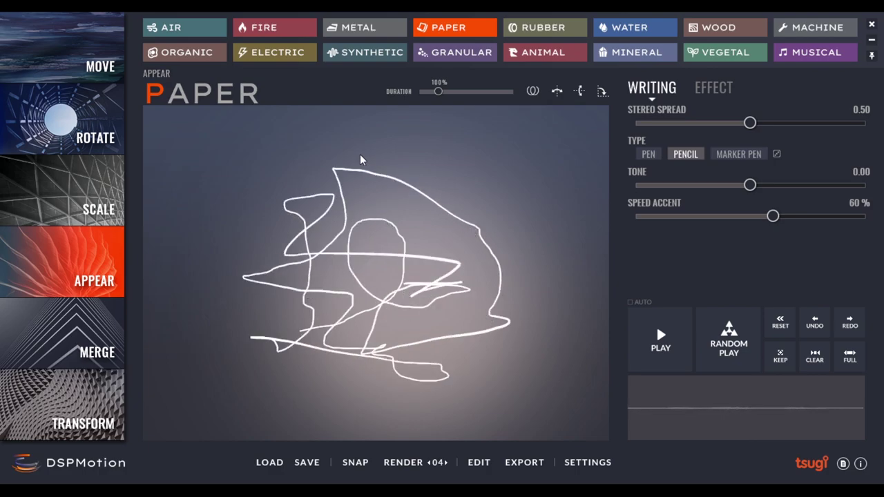
{"action": "mouse_move", "coordinate": [371, 143]}
{"action": "left_mouse_down"}
{"action": "mouse_move", "coordinate": [369, 233]}
{"action": "mouse_move", "coordinate": [431, 206]}
{"action": "mouse_move", "coordinate": [486, 207]}
{"action": "mouse_move", "coordinate": [487, 172]}
{"action": "mouse_move", "coordinate": [518, 210]}
{"action": "mouse_move", "coordinate": [456, 261]}
{"action": "mouse_move", "coordinate": [458, 300]}
{"action": "mouse_move", "coordinate": [394, 194]}
{"action": "mouse_move", "coordinate": [312, 228]}
{"action": "mouse_move", "coordinate": [428, 273]}
{"action": "mouse_move", "coordinate": [307, 450]}
{"action": "mouse_move", "coordinate": [327, 402]}
{"action": "mouse_move", "coordinate": [542, 337]}
{"action": "left_mouse_up"}
Draw a series of tearing strokes on the Merge Paper canvas.
{"action": "left_click", "coordinate": [76, 333]}
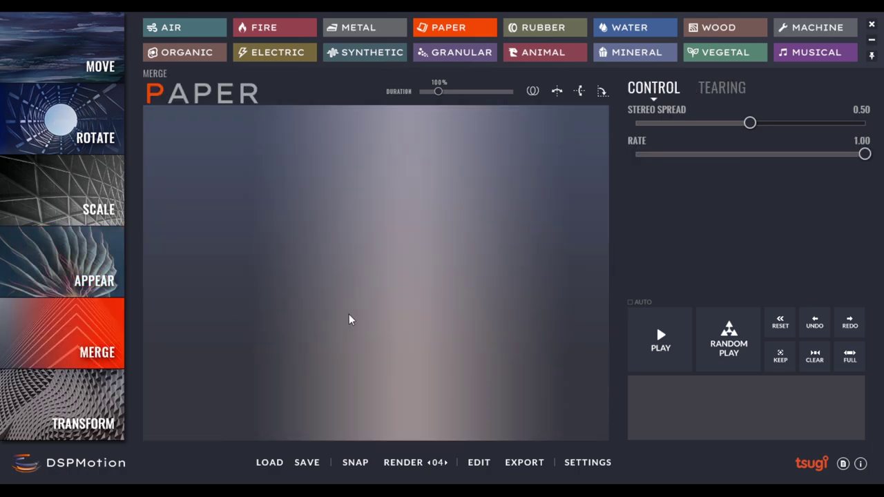
{"action": "mouse_move", "coordinate": [310, 312]}
{"action": "left_mouse_down"}
{"action": "mouse_move", "coordinate": [404, 277]}
{"action": "mouse_move", "coordinate": [360, 225]}
{"action": "mouse_move", "coordinate": [337, 359]}
{"action": "mouse_move", "coordinate": [321, 400]}
{"action": "left_mouse_up"}
{"action": "left_click_drag", "start_coordinate": [277, 385], "coordinate": [477, 311]}
{"action": "left_click_drag", "start_coordinate": [295, 227], "coordinate": [549, 226]}
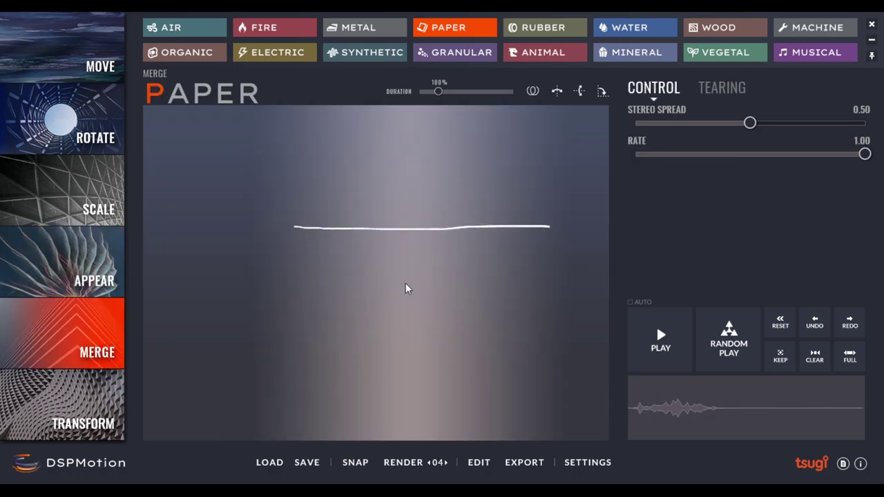
{"action": "left_click_drag", "start_coordinate": [342, 340], "coordinate": [364, 324]}
{"action": "mouse_move", "coordinate": [376, 207]}
{"action": "left_mouse_down"}
{"action": "mouse_move", "coordinate": [380, 173]}
{"action": "mouse_move", "coordinate": [369, 375]}
{"action": "mouse_move", "coordinate": [356, 407]}
{"action": "left_mouse_up"}
{"action": "mouse_move", "coordinate": [355, 360]}
{"action": "left_mouse_down"}
{"action": "mouse_move", "coordinate": [361, 230]}
{"action": "mouse_move", "coordinate": [401, 149]}
{"action": "mouse_move", "coordinate": [608, 164]}
{"action": "left_mouse_up"}
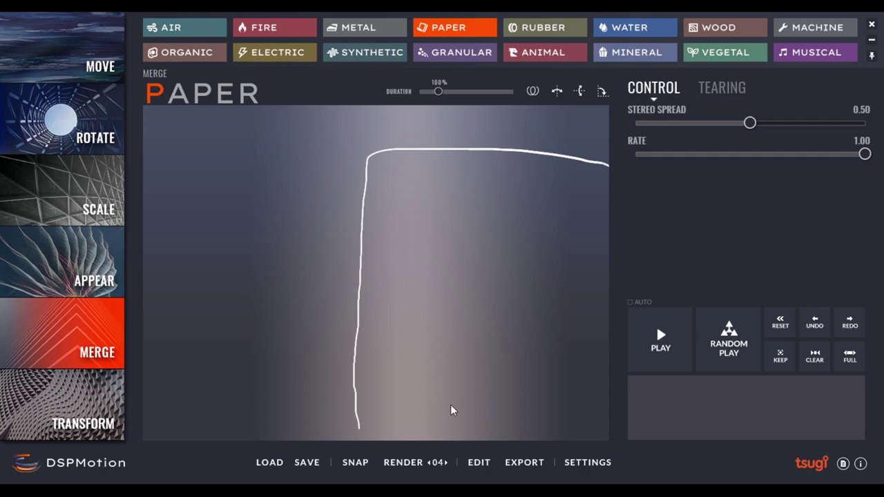
{"action": "left_click_drag", "start_coordinate": [451, 410], "coordinate": [453, 376]}
{"action": "left_click_drag", "start_coordinate": [462, 286], "coordinate": [469, 111]}
Play the tear with randomized tearing settings, then draw a spiral in Transform.
{"action": "left_click", "coordinate": [690, 337]}
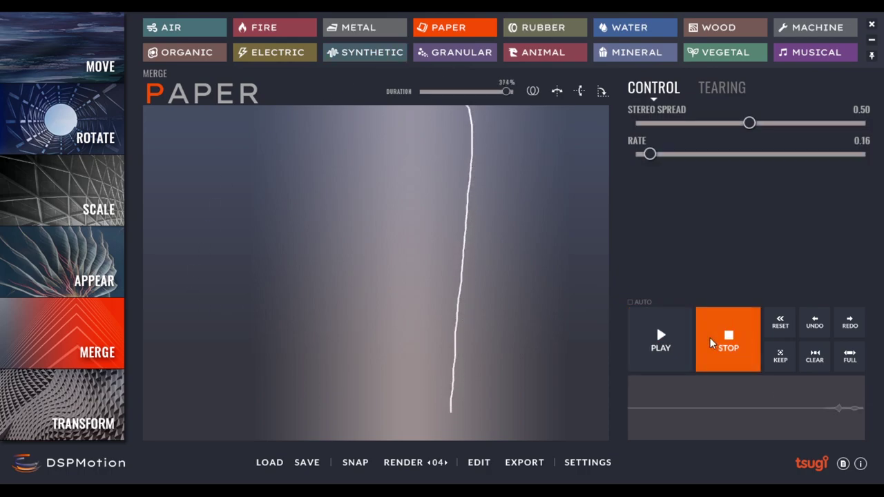
{"action": "left_click", "coordinate": [731, 338]}
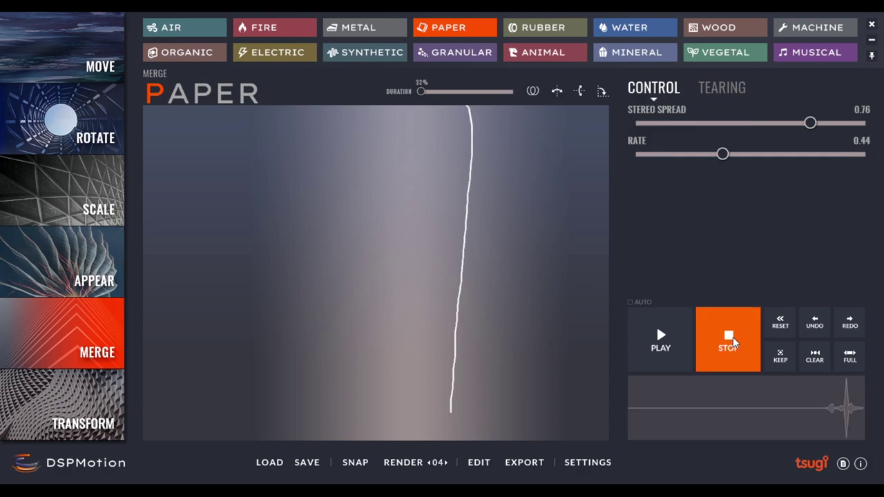
{"action": "left_click", "coordinate": [733, 340]}
{"action": "left_click", "coordinate": [733, 340]}
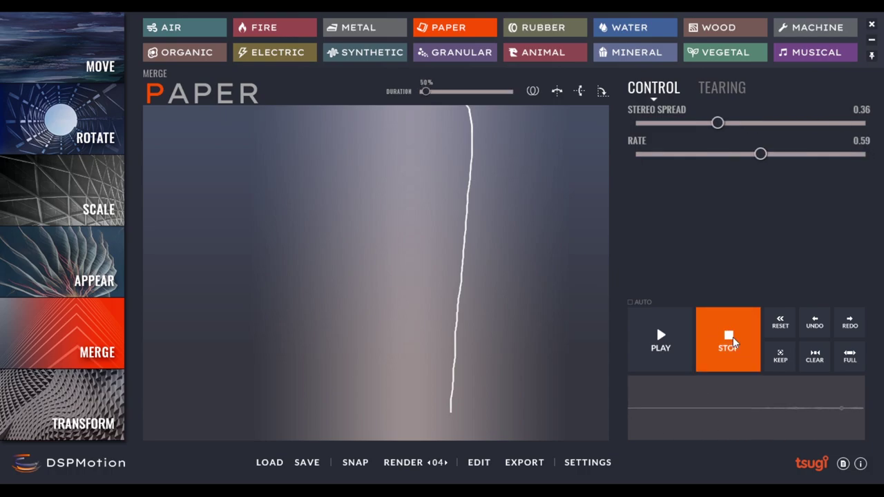
{"action": "left_click", "coordinate": [730, 340]}
{"action": "left_click", "coordinate": [83, 414]}
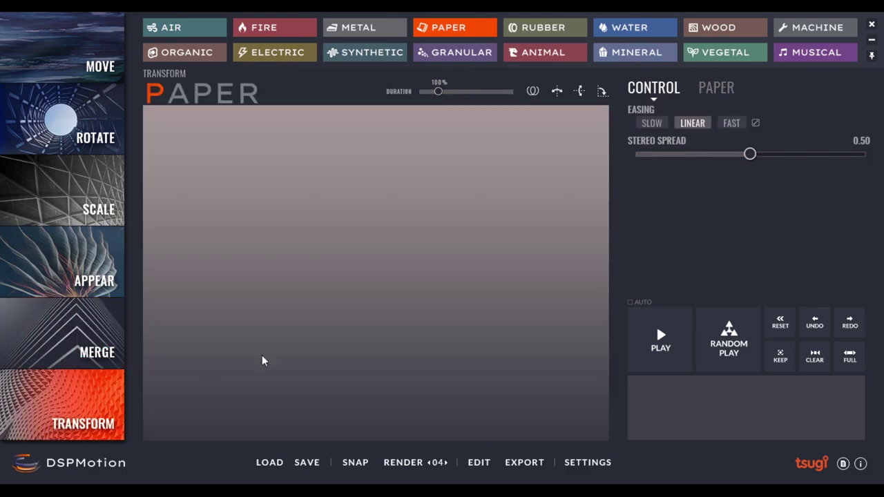
{"action": "mouse_move", "coordinate": [278, 313]}
{"action": "left_mouse_down"}
{"action": "mouse_move", "coordinate": [465, 197]}
{"action": "mouse_move", "coordinate": [306, 338]}
{"action": "mouse_move", "coordinate": [435, 326]}
{"action": "mouse_move", "coordinate": [467, 255]}
{"action": "left_mouse_up"}
Draw Transform gestures with the Water sound, then with Machine.
{"action": "left_click", "coordinate": [635, 29]}
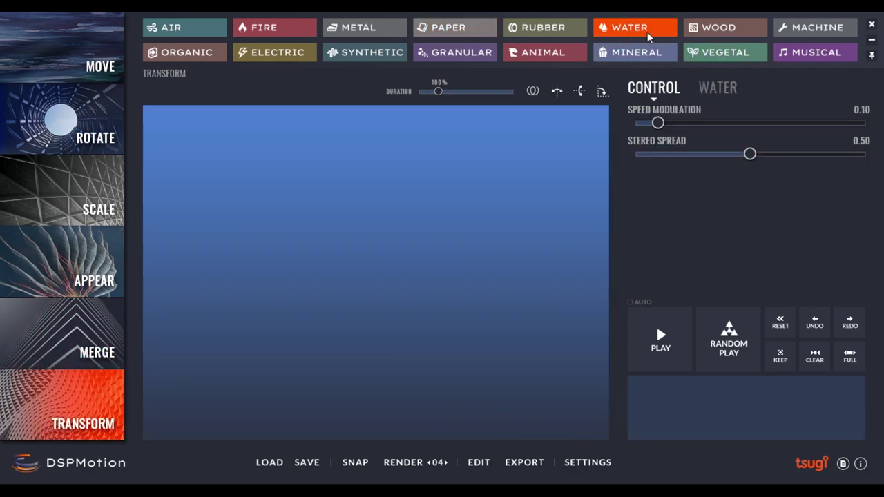
{"action": "mouse_move", "coordinate": [410, 246]}
{"action": "left_mouse_down"}
{"action": "mouse_move", "coordinate": [392, 210]}
{"action": "mouse_move", "coordinate": [267, 214]}
{"action": "mouse_move", "coordinate": [399, 286]}
{"action": "left_mouse_up"}
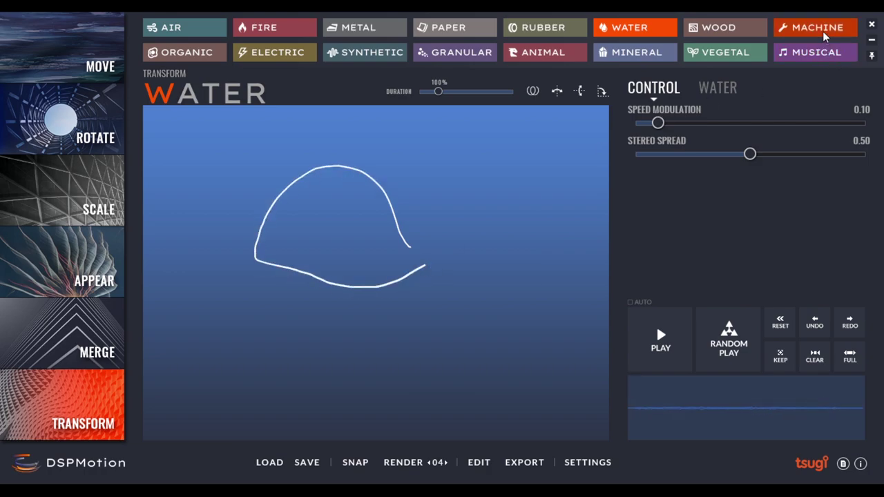
{"action": "left_click", "coordinate": [817, 28]}
{"action": "mouse_move", "coordinate": [368, 222]}
{"action": "left_mouse_down"}
{"action": "mouse_move", "coordinate": [259, 214]}
{"action": "mouse_move", "coordinate": [289, 331]}
{"action": "mouse_move", "coordinate": [452, 343]}
{"action": "mouse_move", "coordinate": [512, 288]}
{"action": "mouse_move", "coordinate": [463, 350]}
{"action": "mouse_move", "coordinate": [332, 404]}
{"action": "mouse_move", "coordinate": [310, 435]}
{"action": "left_mouse_up"}
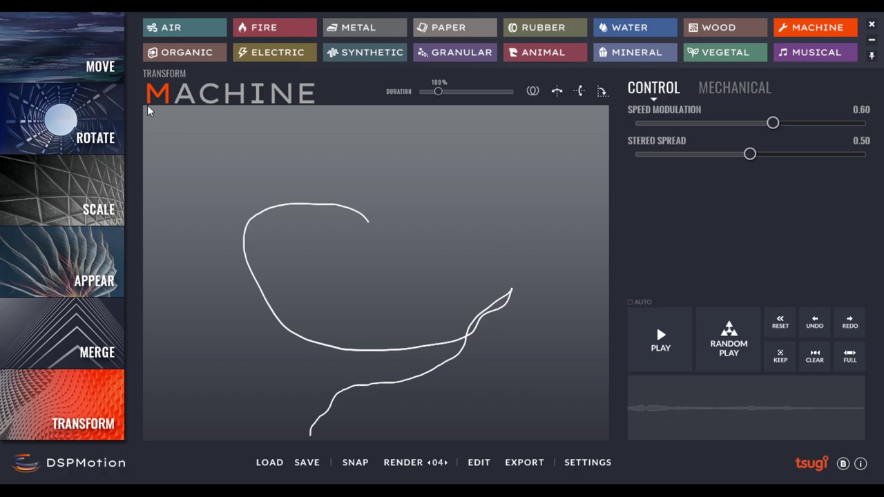
Draw Machine gestures in Move and a looping path in Scale.
{"action": "left_click", "coordinate": [47, 58]}
{"action": "mouse_move", "coordinate": [176, 278]}
{"action": "left_mouse_down"}
{"action": "mouse_move", "coordinate": [301, 273]}
{"action": "mouse_move", "coordinate": [489, 283]}
{"action": "mouse_move", "coordinate": [395, 326]}
{"action": "mouse_move", "coordinate": [363, 231]}
{"action": "mouse_move", "coordinate": [359, 108]}
{"action": "mouse_move", "coordinate": [223, 112]}
{"action": "left_mouse_up"}
{"action": "left_click", "coordinate": [80, 195]}
{"action": "mouse_move", "coordinate": [323, 246]}
{"action": "left_mouse_down"}
{"action": "mouse_move", "coordinate": [360, 227]}
{"action": "mouse_move", "coordinate": [525, 216]}
{"action": "left_mouse_up"}
{"action": "mouse_move", "coordinate": [552, 302]}
{"action": "left_mouse_down"}
{"action": "mouse_move", "coordinate": [534, 344]}
{"action": "mouse_move", "coordinate": [434, 389]}
{"action": "mouse_move", "coordinate": [346, 386]}
{"action": "left_mouse_up"}
{"action": "mouse_move", "coordinate": [242, 412]}
{"action": "left_mouse_down"}
{"action": "mouse_move", "coordinate": [183, 363]}
{"action": "mouse_move", "coordinate": [183, 219]}
{"action": "mouse_move", "coordinate": [198, 188]}
{"action": "left_mouse_up"}
Draw Machine gestures in Appear, Merge and Transform, ending with a short rising stroke.
{"action": "left_click", "coordinate": [76, 276]}
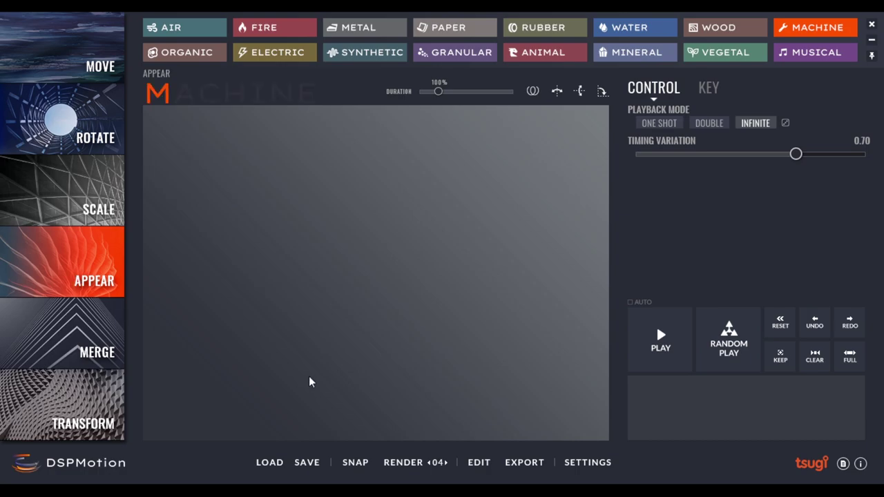
{"action": "mouse_move", "coordinate": [307, 380]}
{"action": "left_mouse_down"}
{"action": "mouse_move", "coordinate": [384, 323]}
{"action": "mouse_move", "coordinate": [513, 158]}
{"action": "mouse_move", "coordinate": [433, 207]}
{"action": "mouse_move", "coordinate": [512, 252]}
{"action": "mouse_move", "coordinate": [431, 250]}
{"action": "left_mouse_up"}
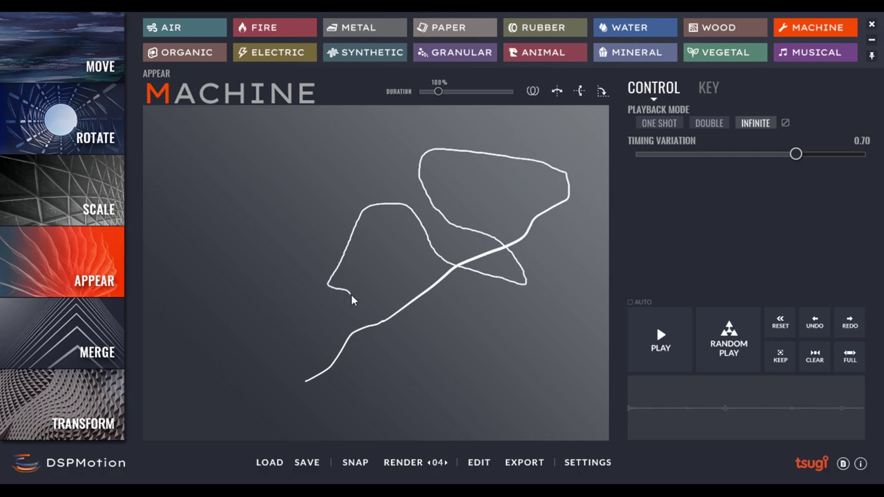
{"action": "left_click", "coordinate": [78, 338]}
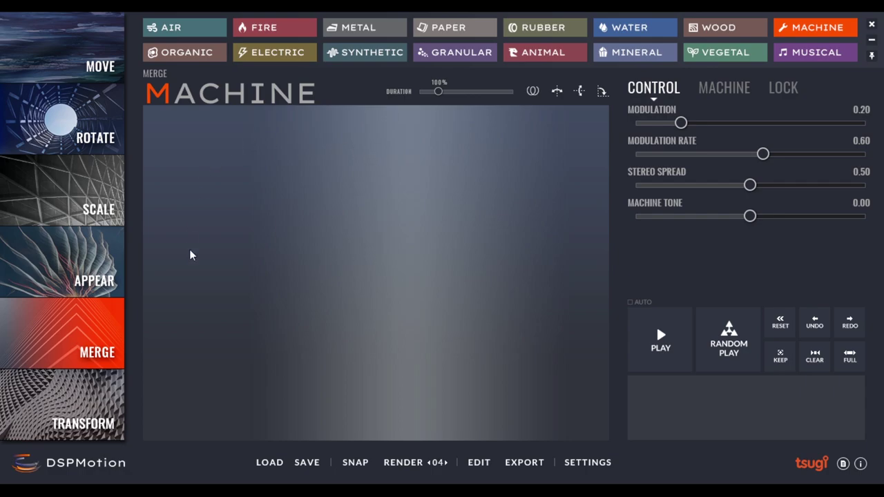
{"action": "mouse_move", "coordinate": [276, 316]}
{"action": "left_mouse_down"}
{"action": "mouse_move", "coordinate": [351, 310]}
{"action": "mouse_move", "coordinate": [348, 242]}
{"action": "mouse_move", "coordinate": [202, 326]}
{"action": "mouse_move", "coordinate": [172, 386]}
{"action": "left_mouse_up"}
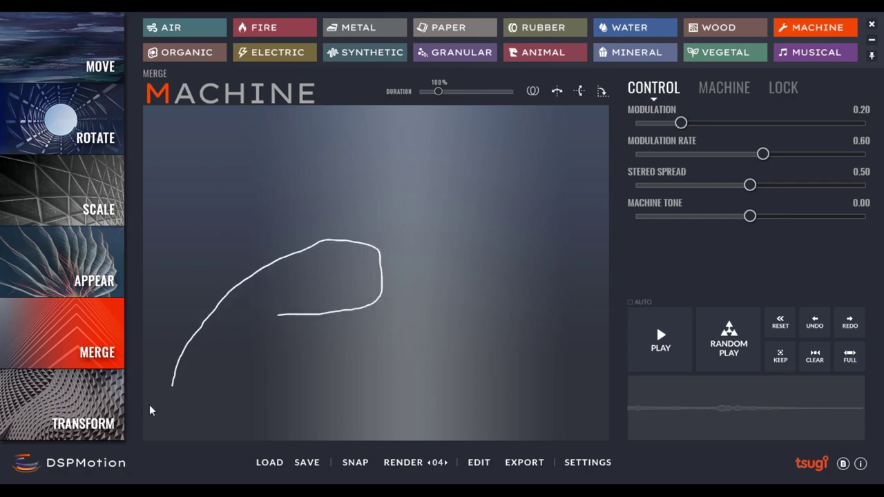
{"action": "left_click", "coordinate": [74, 402]}
{"action": "left_click_drag", "start_coordinate": [255, 372], "coordinate": [373, 329]}
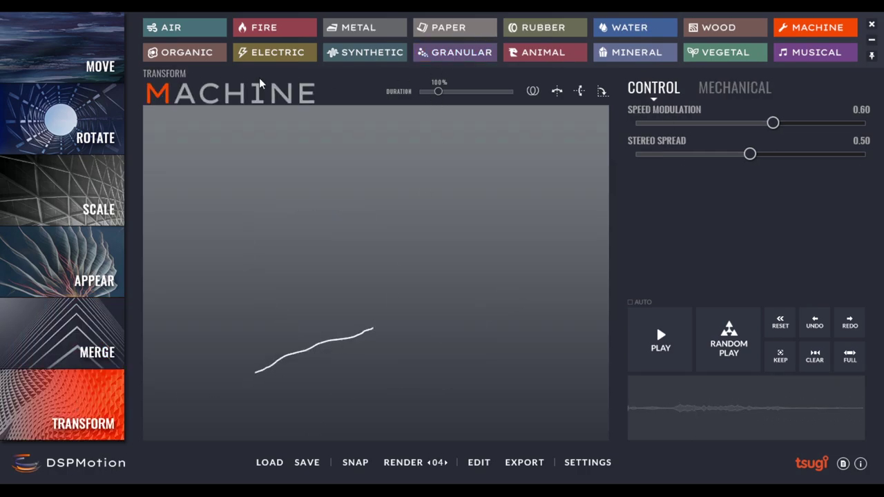
Audition the Electric sound through Move, Scale, Appear, Merge and Transform with drawn gestures.
{"action": "left_click", "coordinate": [276, 52]}
{"action": "left_click", "coordinate": [65, 40]}
{"action": "mouse_move", "coordinate": [291, 225]}
{"action": "left_mouse_down"}
{"action": "mouse_move", "coordinate": [316, 227]}
{"action": "mouse_move", "coordinate": [444, 305]}
{"action": "mouse_move", "coordinate": [449, 335]}
{"action": "mouse_move", "coordinate": [252, 309]}
{"action": "mouse_move", "coordinate": [488, 275]}
{"action": "left_mouse_up"}
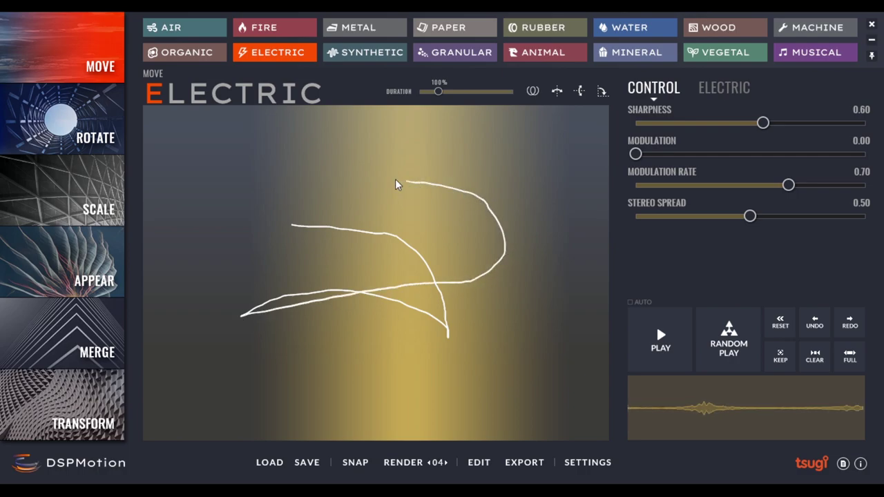
{"action": "left_click", "coordinate": [76, 190]}
{"action": "mouse_move", "coordinate": [275, 256]}
{"action": "left_mouse_down"}
{"action": "mouse_move", "coordinate": [437, 239]}
{"action": "mouse_move", "coordinate": [404, 349]}
{"action": "mouse_move", "coordinate": [304, 245]}
{"action": "mouse_move", "coordinate": [148, 214]}
{"action": "left_mouse_up"}
{"action": "left_click", "coordinate": [107, 280]}
{"action": "mouse_move", "coordinate": [219, 375]}
{"action": "left_mouse_down"}
{"action": "mouse_move", "coordinate": [371, 331]}
{"action": "mouse_move", "coordinate": [567, 316]}
{"action": "left_mouse_up"}
{"action": "left_click", "coordinate": [87, 335]}
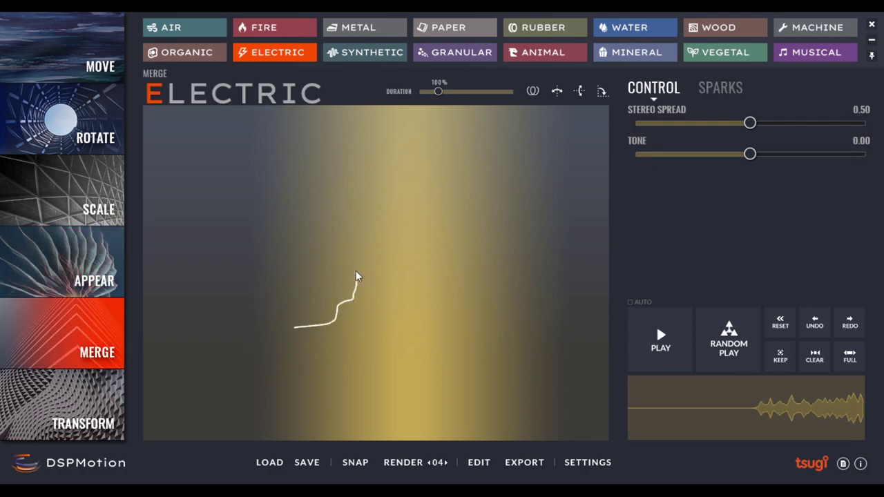
{"action": "left_click", "coordinate": [32, 395]}
{"action": "left_click_drag", "start_coordinate": [337, 348], "coordinate": [330, 278]}
{"action": "left_click_drag", "start_coordinate": [248, 231], "coordinate": [452, 296]}
Switch to the Organic sound and draw looping gestures for Move and Rotate.
{"action": "left_click", "coordinate": [184, 52]}
{"action": "left_click", "coordinate": [77, 66]}
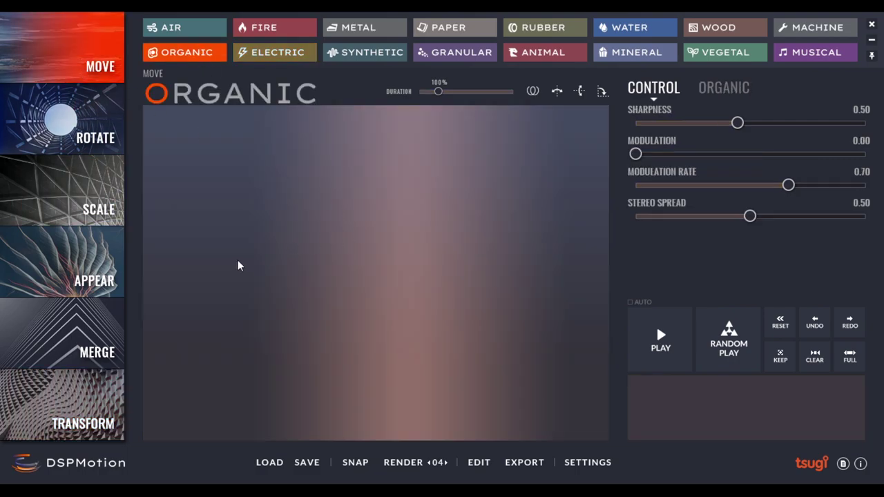
{"action": "left_click_drag", "start_coordinate": [243, 260], "coordinate": [359, 268]}
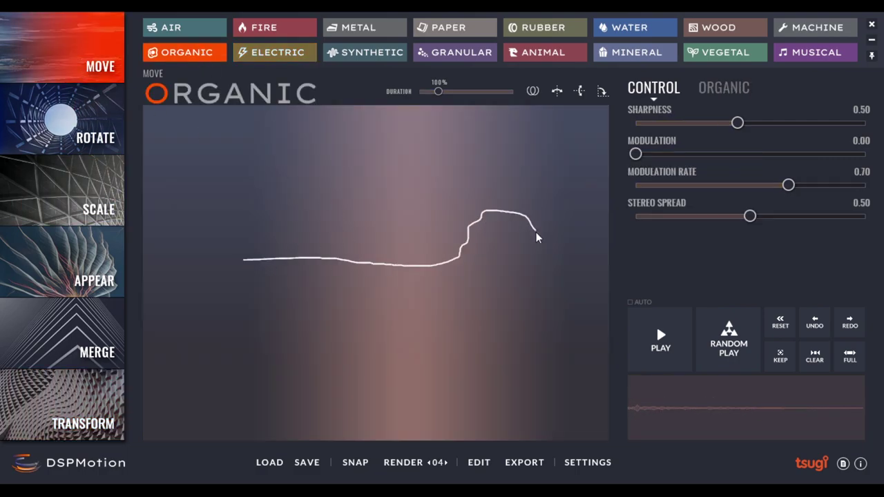
{"action": "mouse_move", "coordinate": [535, 234]}
{"action": "left_mouse_down"}
{"action": "mouse_move", "coordinate": [394, 358]}
{"action": "mouse_move", "coordinate": [407, 345]}
{"action": "mouse_move", "coordinate": [369, 193]}
{"action": "mouse_move", "coordinate": [251, 163]}
{"action": "left_mouse_up"}
{"action": "left_click", "coordinate": [114, 138]}
{"action": "mouse_move", "coordinate": [433, 255]}
{"action": "left_mouse_down"}
{"action": "mouse_move", "coordinate": [477, 330]}
{"action": "mouse_move", "coordinate": [326, 254]}
{"action": "mouse_move", "coordinate": [351, 171]}
{"action": "mouse_move", "coordinate": [267, 328]}
{"action": "mouse_move", "coordinate": [525, 246]}
{"action": "mouse_move", "coordinate": [462, 214]}
{"action": "left_mouse_up"}
Run Organic through Scale, Appear, Merge and Transform, then clear the Transform canvas.
{"action": "left_click", "coordinate": [118, 210]}
{"action": "left_click", "coordinate": [106, 298]}
{"action": "mouse_move", "coordinate": [335, 297]}
{"action": "left_mouse_down"}
{"action": "mouse_move", "coordinate": [508, 186]}
{"action": "mouse_move", "coordinate": [390, 146]}
{"action": "mouse_move", "coordinate": [493, 334]}
{"action": "mouse_move", "coordinate": [366, 355]}
{"action": "mouse_move", "coordinate": [397, 254]}
{"action": "mouse_move", "coordinate": [298, 271]}
{"action": "left_mouse_up"}
{"action": "left_click", "coordinate": [96, 339]}
{"action": "left_click", "coordinate": [83, 410]}
{"action": "mouse_move", "coordinate": [335, 361]}
{"action": "left_mouse_down"}
{"action": "mouse_move", "coordinate": [420, 251]}
{"action": "mouse_move", "coordinate": [326, 158]}
{"action": "mouse_move", "coordinate": [501, 181]}
{"action": "mouse_move", "coordinate": [494, 119]}
{"action": "mouse_move", "coordinate": [310, 149]}
{"action": "mouse_move", "coordinate": [301, 261]}
{"action": "left_mouse_up"}
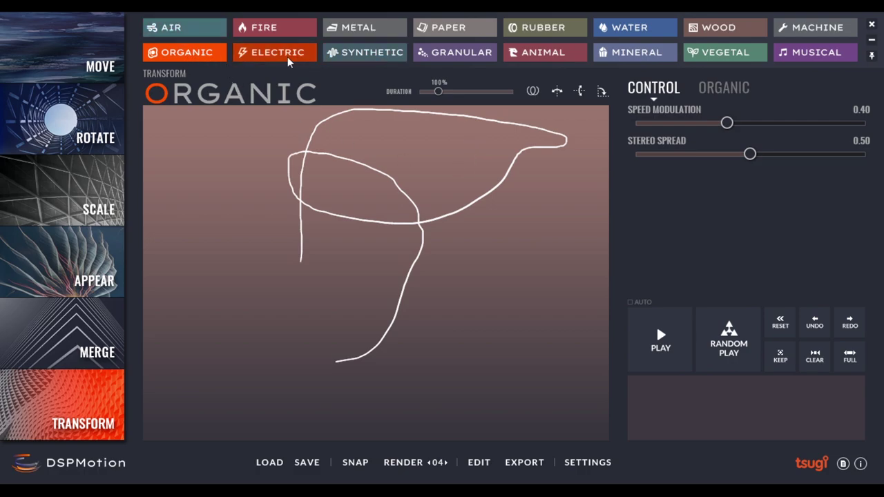
{"action": "left_click", "coordinate": [483, 314]}
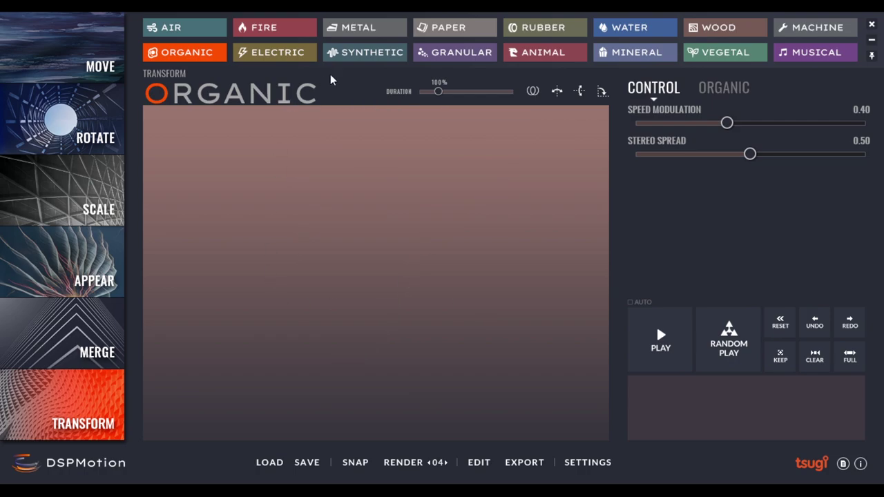
Select Granular, draw Move and Rotate gestures, and randomize Rotate twice.
{"action": "left_click", "coordinate": [392, 54]}
{"action": "left_click", "coordinate": [465, 56]}
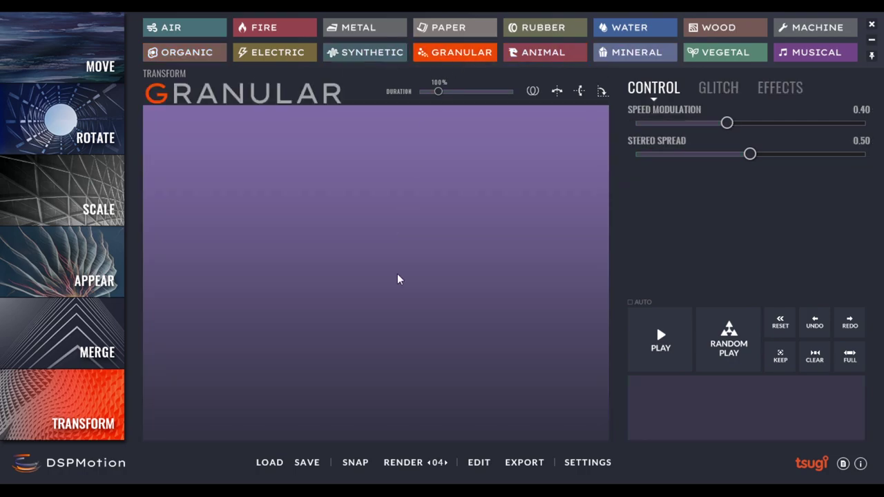
{"action": "left_click", "coordinate": [93, 65]}
{"action": "mouse_move", "coordinate": [222, 266]}
{"action": "left_mouse_down"}
{"action": "mouse_move", "coordinate": [393, 221]}
{"action": "mouse_move", "coordinate": [439, 191]}
{"action": "mouse_move", "coordinate": [433, 150]}
{"action": "mouse_move", "coordinate": [414, 152]}
{"action": "mouse_move", "coordinate": [369, 228]}
{"action": "mouse_move", "coordinate": [354, 317]}
{"action": "mouse_move", "coordinate": [333, 353]}
{"action": "mouse_move", "coordinate": [275, 358]}
{"action": "mouse_move", "coordinate": [192, 284]}
{"action": "mouse_move", "coordinate": [167, 243]}
{"action": "mouse_move", "coordinate": [248, 219]}
{"action": "mouse_move", "coordinate": [323, 179]}
{"action": "mouse_move", "coordinate": [270, 132]}
{"action": "mouse_move", "coordinate": [205, 152]}
{"action": "left_mouse_up"}
{"action": "left_click", "coordinate": [96, 131]}
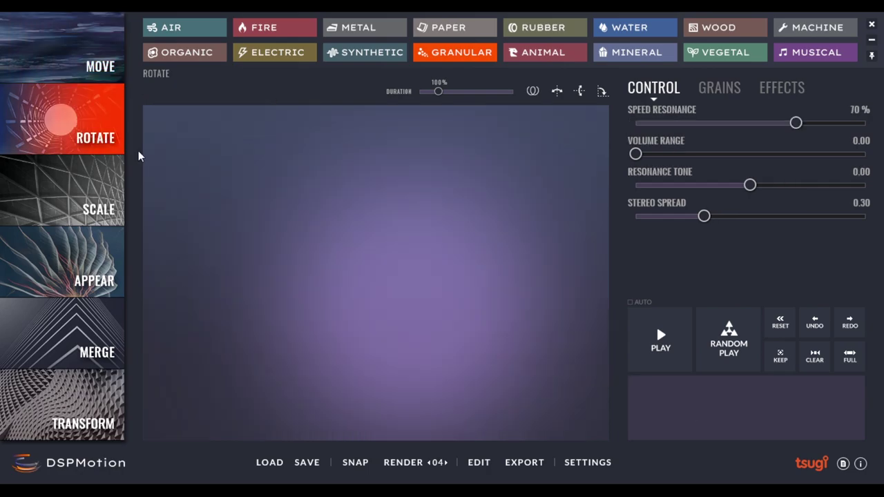
{"action": "mouse_move", "coordinate": [240, 229]}
{"action": "left_mouse_down"}
{"action": "mouse_move", "coordinate": [394, 238]}
{"action": "mouse_move", "coordinate": [322, 271]}
{"action": "mouse_move", "coordinate": [466, 257]}
{"action": "mouse_move", "coordinate": [342, 329]}
{"action": "mouse_move", "coordinate": [505, 341]}
{"action": "mouse_move", "coordinate": [512, 269]}
{"action": "left_mouse_up"}
{"action": "left_click", "coordinate": [703, 346]}
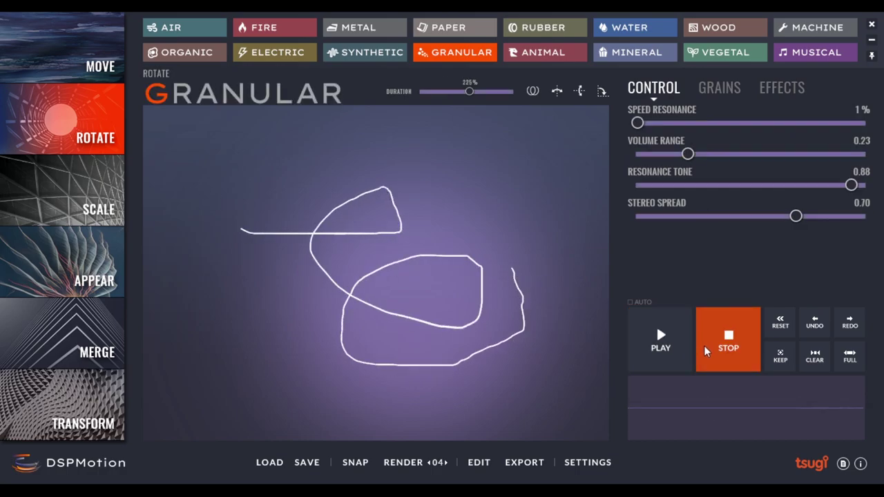
{"action": "left_click", "coordinate": [734, 348]}
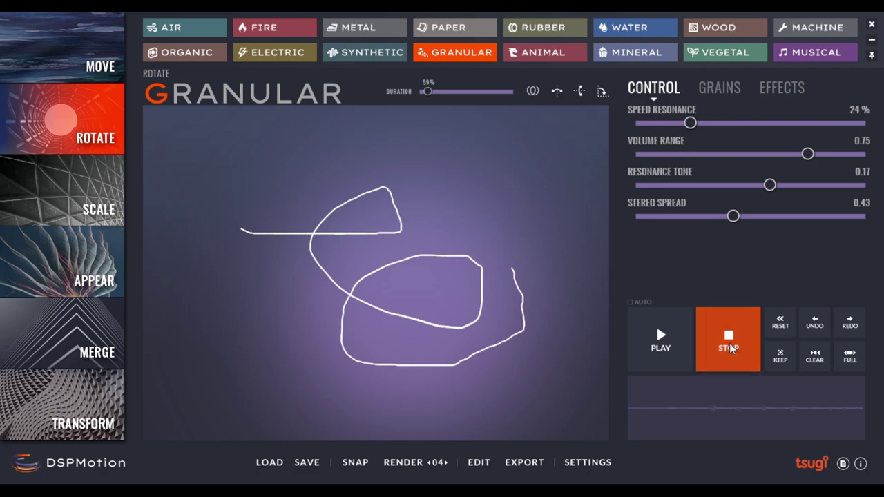
Draw Granular gestures for Scale, Appear, Merge and a closed loop for Transform.
{"action": "left_click", "coordinate": [121, 206]}
{"action": "mouse_move", "coordinate": [370, 280]}
{"action": "left_mouse_down"}
{"action": "mouse_move", "coordinate": [459, 228]}
{"action": "mouse_move", "coordinate": [440, 174]}
{"action": "mouse_move", "coordinate": [186, 140]}
{"action": "mouse_move", "coordinate": [174, 228]}
{"action": "mouse_move", "coordinate": [264, 369]}
{"action": "mouse_move", "coordinate": [457, 388]}
{"action": "mouse_move", "coordinate": [414, 417]}
{"action": "mouse_move", "coordinate": [449, 319]}
{"action": "mouse_move", "coordinate": [542, 208]}
{"action": "mouse_move", "coordinate": [533, 151]}
{"action": "left_mouse_up"}
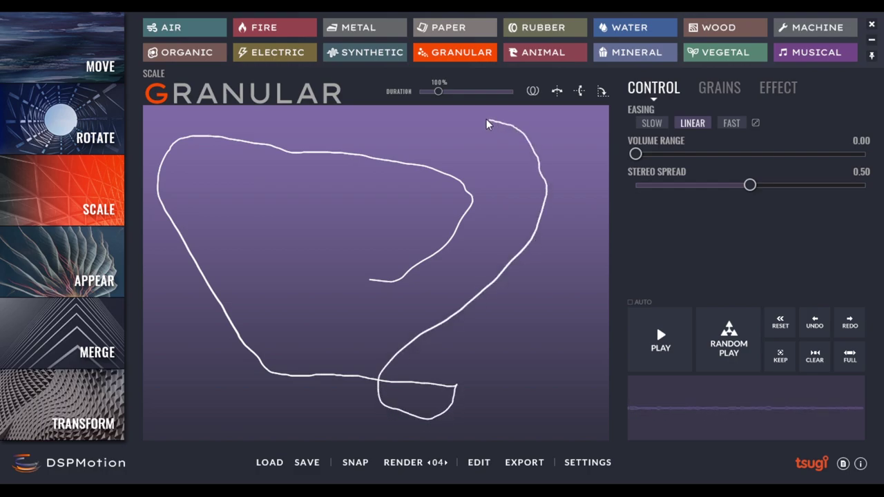
{"action": "left_click", "coordinate": [96, 269]}
{"action": "mouse_move", "coordinate": [230, 235]}
{"action": "left_mouse_down"}
{"action": "mouse_move", "coordinate": [270, 150]}
{"action": "mouse_move", "coordinate": [395, 310]}
{"action": "mouse_move", "coordinate": [522, 116]}
{"action": "mouse_move", "coordinate": [593, 202]}
{"action": "mouse_move", "coordinate": [525, 138]}
{"action": "mouse_move", "coordinate": [349, 154]}
{"action": "left_mouse_up"}
{"action": "left_click", "coordinate": [62, 348]}
{"action": "mouse_move", "coordinate": [342, 281]}
{"action": "left_mouse_down"}
{"action": "mouse_move", "coordinate": [402, 253]}
{"action": "mouse_move", "coordinate": [425, 159]}
{"action": "mouse_move", "coordinate": [365, 386]}
{"action": "mouse_move", "coordinate": [368, 170]}
{"action": "left_mouse_up"}
{"action": "left_click", "coordinate": [87, 404]}
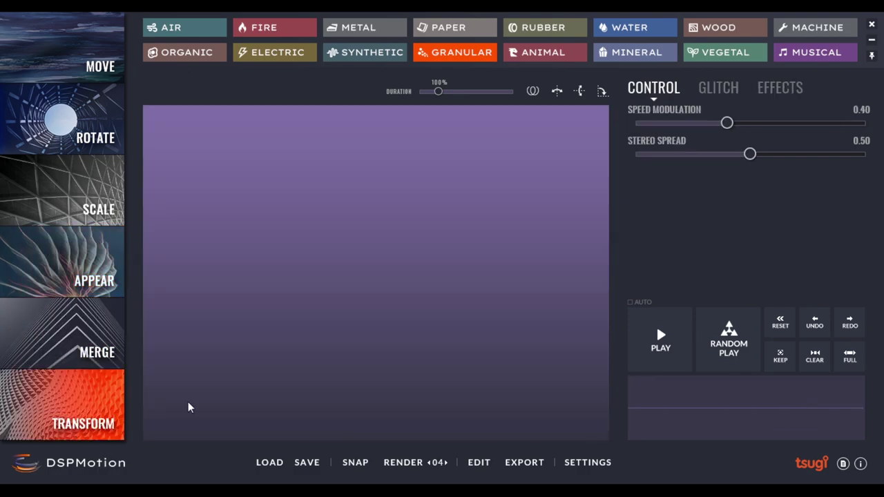
{"action": "mouse_move", "coordinate": [338, 352]}
{"action": "left_mouse_down"}
{"action": "mouse_move", "coordinate": [347, 256]}
{"action": "mouse_move", "coordinate": [264, 173]}
{"action": "mouse_move", "coordinate": [584, 198]}
{"action": "mouse_move", "coordinate": [313, 364]}
{"action": "mouse_move", "coordinate": [386, 400]}
{"action": "mouse_move", "coordinate": [288, 211]}
{"action": "mouse_move", "coordinate": [336, 322]}
{"action": "mouse_move", "coordinate": [430, 239]}
{"action": "left_mouse_up"}
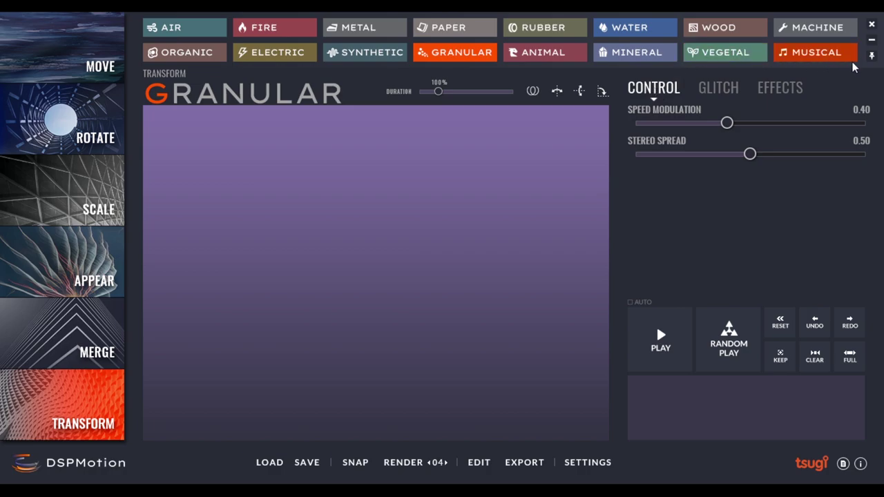
Select Vegetal and draw gestures for Transform, Merge and Appear.
{"action": "left_click", "coordinate": [737, 52]}
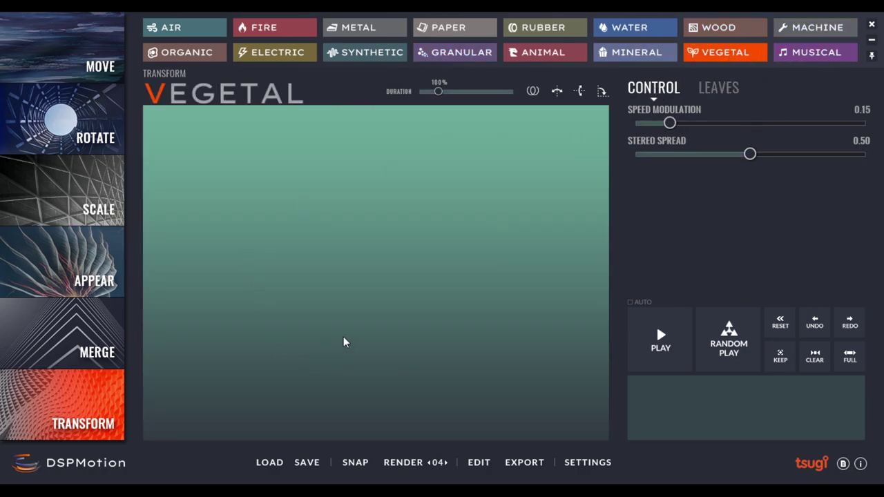
{"action": "left_click_drag", "start_coordinate": [344, 335], "coordinate": [340, 166]}
{"action": "mouse_move", "coordinate": [265, 211]}
{"action": "left_mouse_down"}
{"action": "mouse_move", "coordinate": [286, 285]}
{"action": "mouse_move", "coordinate": [394, 350]}
{"action": "mouse_move", "coordinate": [530, 255]}
{"action": "left_mouse_up"}
{"action": "left_click_drag", "start_coordinate": [429, 181], "coordinate": [326, 312]}
{"action": "left_click", "coordinate": [77, 332]}
{"action": "mouse_move", "coordinate": [343, 254]}
{"action": "left_mouse_down"}
{"action": "mouse_move", "coordinate": [475, 207]}
{"action": "mouse_move", "coordinate": [314, 188]}
{"action": "mouse_move", "coordinate": [222, 228]}
{"action": "mouse_move", "coordinate": [450, 357]}
{"action": "mouse_move", "coordinate": [529, 312]}
{"action": "mouse_move", "coordinate": [211, 306]}
{"action": "mouse_move", "coordinate": [211, 159]}
{"action": "left_mouse_up"}
{"action": "left_click", "coordinate": [80, 281]}
{"action": "mouse_move", "coordinate": [326, 256]}
{"action": "left_mouse_down"}
{"action": "mouse_move", "coordinate": [376, 256]}
{"action": "mouse_move", "coordinate": [432, 140]}
{"action": "mouse_move", "coordinate": [466, 304]}
{"action": "mouse_move", "coordinate": [412, 373]}
{"action": "mouse_move", "coordinate": [275, 175]}
{"action": "mouse_move", "coordinate": [471, 139]}
{"action": "mouse_move", "coordinate": [591, 165]}
{"action": "left_mouse_up"}
Draw Vegetal gestures for Scale, Rotate and Move, clear the canvas, and show the Plant parameters.
{"action": "left_click", "coordinate": [123, 202]}
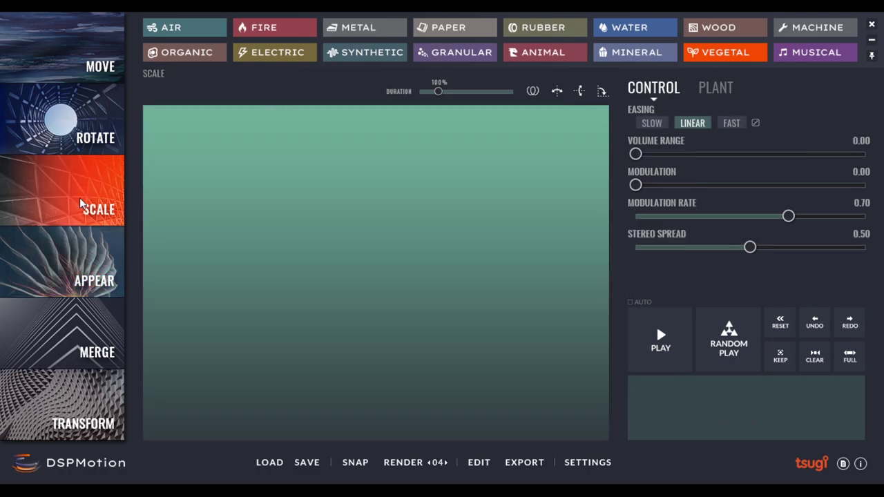
{"action": "left_click_drag", "start_coordinate": [385, 222], "coordinate": [311, 191]}
{"action": "mouse_move", "coordinate": [240, 253]}
{"action": "left_mouse_down"}
{"action": "mouse_move", "coordinate": [256, 299]}
{"action": "mouse_move", "coordinate": [312, 350]}
{"action": "mouse_move", "coordinate": [340, 373]}
{"action": "mouse_move", "coordinate": [371, 371]}
{"action": "left_mouse_up"}
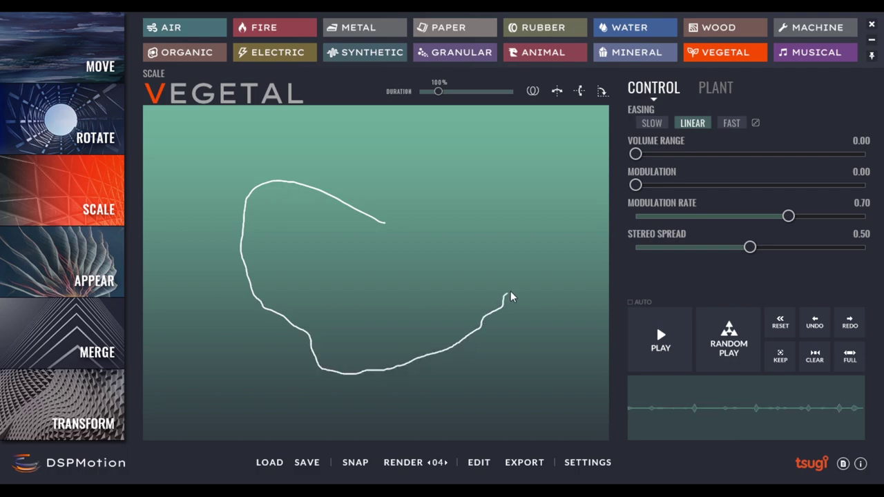
{"action": "mouse_move", "coordinate": [513, 290]}
{"action": "left_mouse_down"}
{"action": "mouse_move", "coordinate": [567, 175]}
{"action": "mouse_move", "coordinate": [544, 111]}
{"action": "mouse_move", "coordinate": [476, 117]}
{"action": "left_mouse_up"}
{"action": "left_click", "coordinate": [97, 148]}
{"action": "mouse_move", "coordinate": [306, 199]}
{"action": "left_mouse_down"}
{"action": "mouse_move", "coordinate": [302, 300]}
{"action": "mouse_move", "coordinate": [371, 336]}
{"action": "mouse_move", "coordinate": [427, 236]}
{"action": "mouse_move", "coordinate": [429, 326]}
{"action": "mouse_move", "coordinate": [332, 228]}
{"action": "mouse_move", "coordinate": [429, 353]}
{"action": "mouse_move", "coordinate": [328, 267]}
{"action": "mouse_move", "coordinate": [404, 269]}
{"action": "mouse_move", "coordinate": [276, 318]}
{"action": "mouse_move", "coordinate": [344, 191]}
{"action": "mouse_move", "coordinate": [290, 172]}
{"action": "left_mouse_up"}
{"action": "left_click", "coordinate": [61, 61]}
{"action": "mouse_move", "coordinate": [195, 196]}
{"action": "left_mouse_down"}
{"action": "mouse_move", "coordinate": [580, 214]}
{"action": "mouse_move", "coordinate": [299, 258]}
{"action": "mouse_move", "coordinate": [177, 303]}
{"action": "mouse_move", "coordinate": [567, 301]}
{"action": "mouse_move", "coordinate": [632, 322]}
{"action": "mouse_move", "coordinate": [391, 318]}
{"action": "mouse_move", "coordinate": [221, 388]}
{"action": "mouse_move", "coordinate": [307, 373]}
{"action": "mouse_move", "coordinate": [605, 368]}
{"action": "mouse_move", "coordinate": [455, 350]}
{"action": "mouse_move", "coordinate": [267, 383]}
{"action": "mouse_move", "coordinate": [348, 369]}
{"action": "mouse_move", "coordinate": [538, 367]}
{"action": "mouse_move", "coordinate": [332, 378]}
{"action": "mouse_move", "coordinate": [300, 402]}
{"action": "mouse_move", "coordinate": [409, 374]}
{"action": "left_mouse_up"}
{"action": "mouse_move", "coordinate": [523, 412]}
{"action": "left_mouse_down"}
{"action": "mouse_move", "coordinate": [240, 414]}
{"action": "mouse_move", "coordinate": [542, 399]}
{"action": "mouse_move", "coordinate": [377, 386]}
{"action": "left_mouse_up"}
{"action": "left_click", "coordinate": [468, 334]}
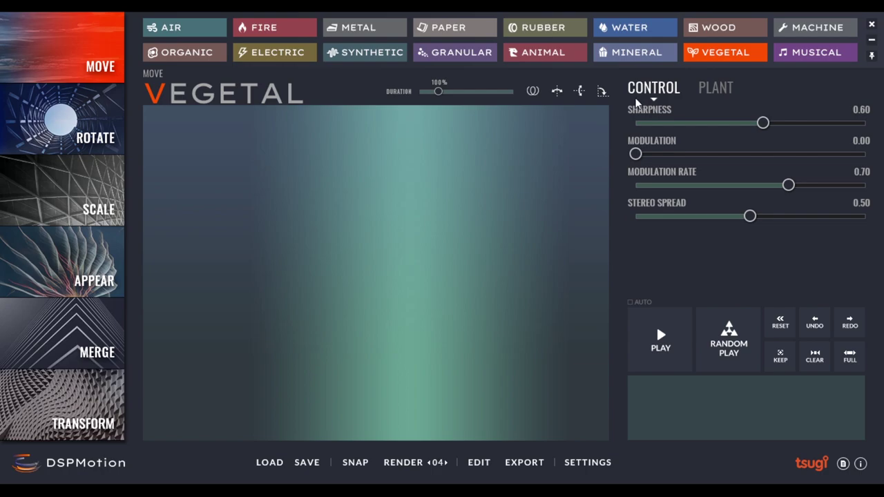
{"action": "left_click", "coordinate": [723, 88]}
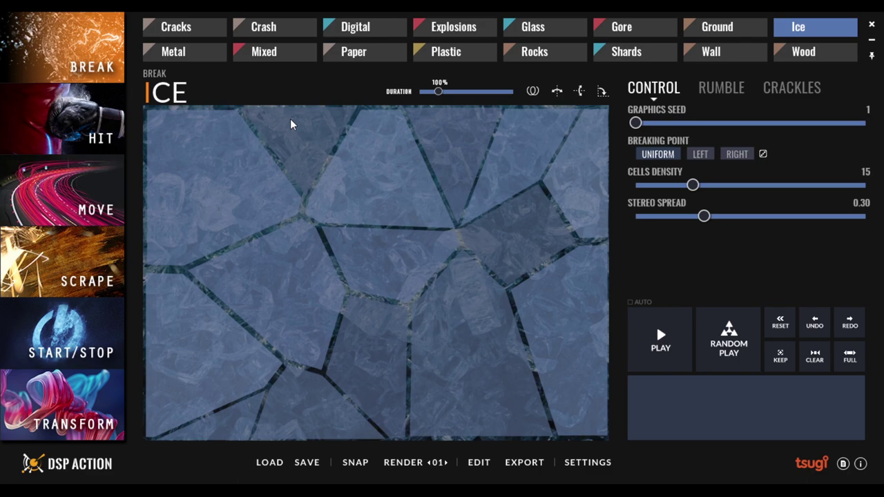
Browse the Hit, Move, Scrape, Break and Start/Stop categories, ending back on Break.
{"action": "left_click", "coordinate": [33, 121]}
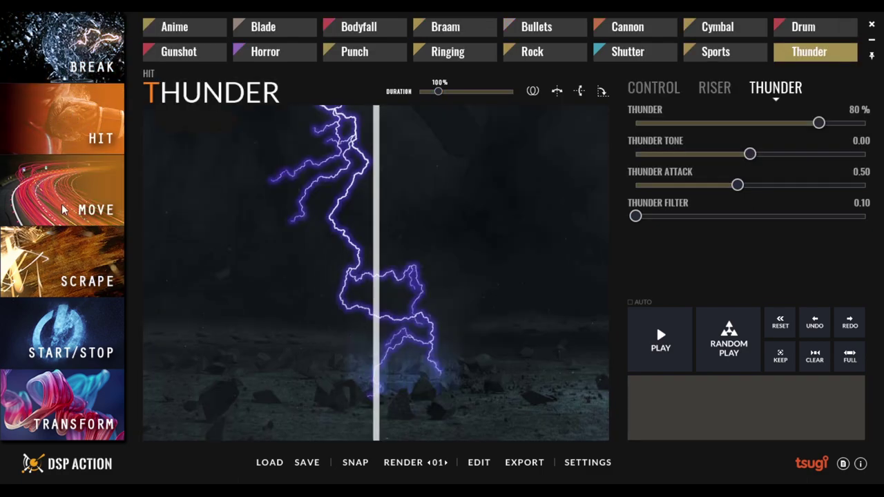
{"action": "left_click", "coordinate": [49, 201]}
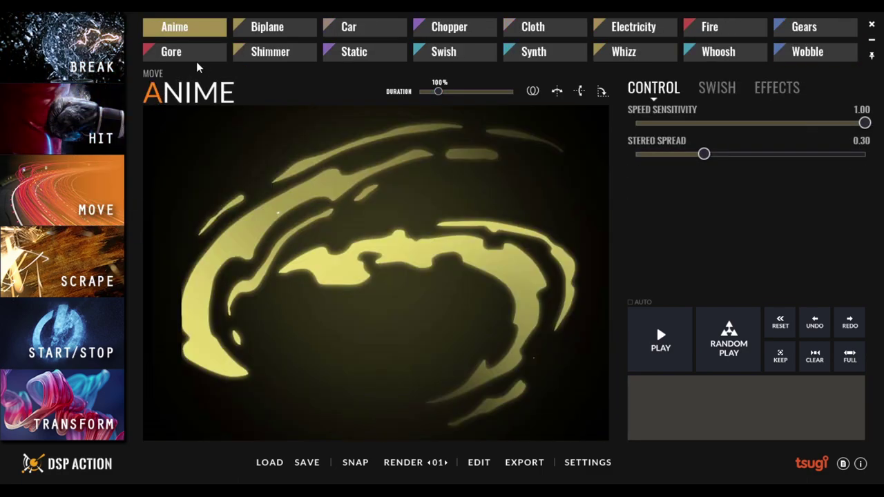
{"action": "left_click", "coordinate": [61, 258]}
{"action": "left_click", "coordinate": [90, 69]}
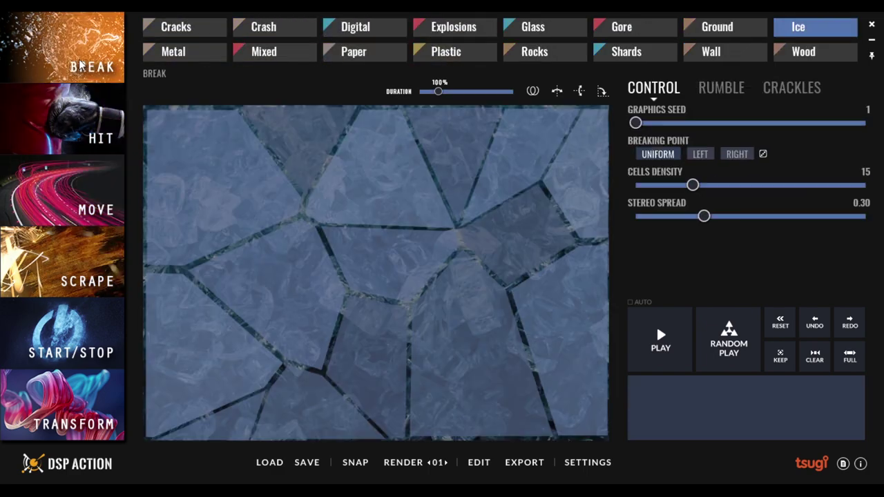
{"action": "left_click", "coordinate": [100, 104]}
{"action": "left_click", "coordinate": [88, 193]}
{"action": "left_click", "coordinate": [79, 263]}
{"action": "left_click", "coordinate": [73, 330]}
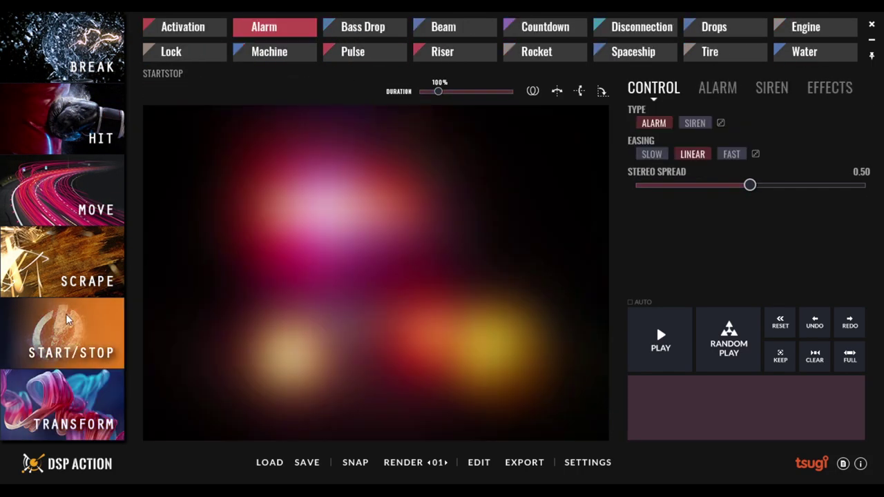
{"action": "left_click", "coordinate": [64, 197]}
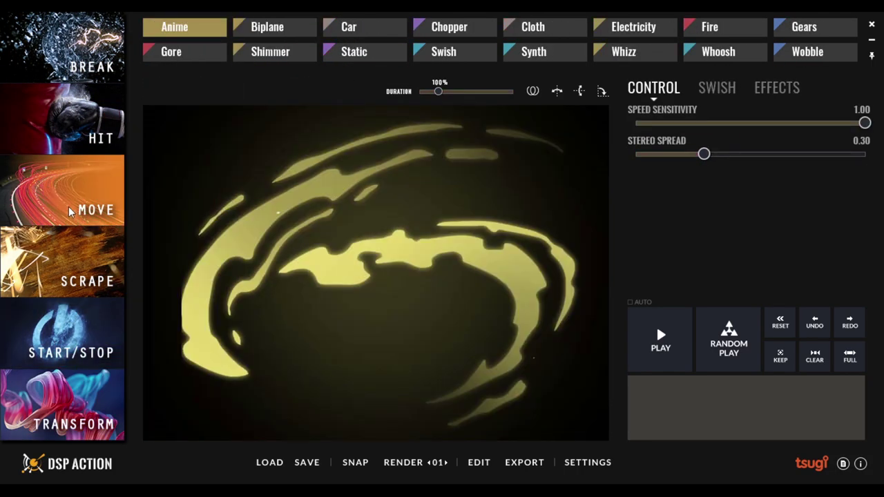
{"action": "left_click", "coordinate": [58, 69]}
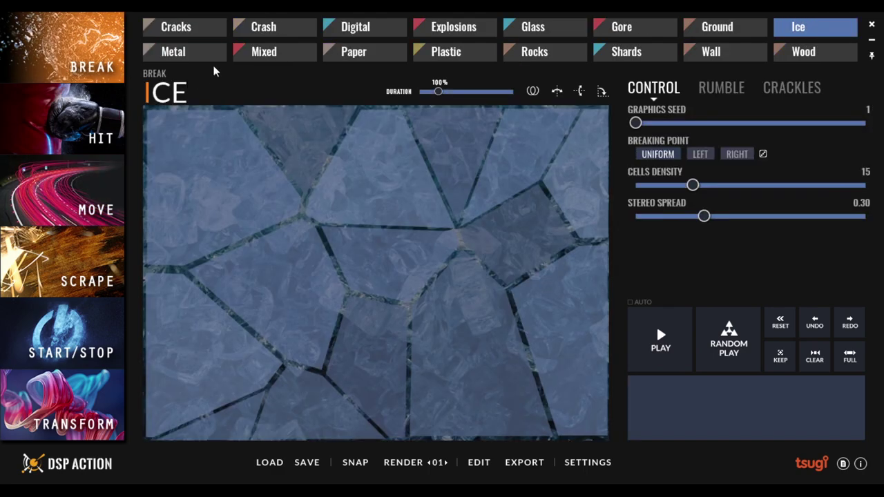
Load Cracks, draw a looping gesture, and play then stop a randomized version.
{"action": "left_click", "coordinate": [190, 27]}
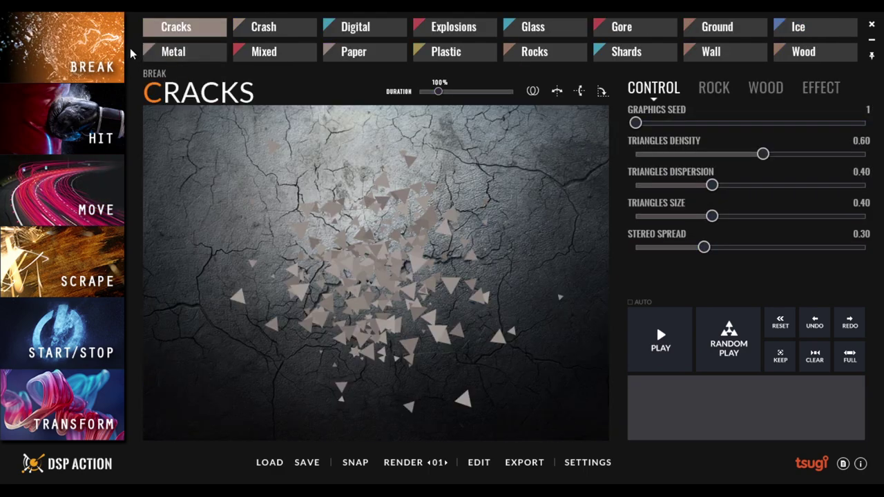
{"action": "mouse_move", "coordinate": [257, 293]}
{"action": "left_mouse_down"}
{"action": "mouse_move", "coordinate": [356, 297]}
{"action": "mouse_move", "coordinate": [382, 258]}
{"action": "mouse_move", "coordinate": [402, 190]}
{"action": "mouse_move", "coordinate": [379, 158]}
{"action": "mouse_move", "coordinate": [357, 165]}
{"action": "mouse_move", "coordinate": [346, 213]}
{"action": "mouse_move", "coordinate": [352, 299]}
{"action": "mouse_move", "coordinate": [402, 363]}
{"action": "mouse_move", "coordinate": [535, 389]}
{"action": "left_mouse_up"}
{"action": "left_click", "coordinate": [726, 332]}
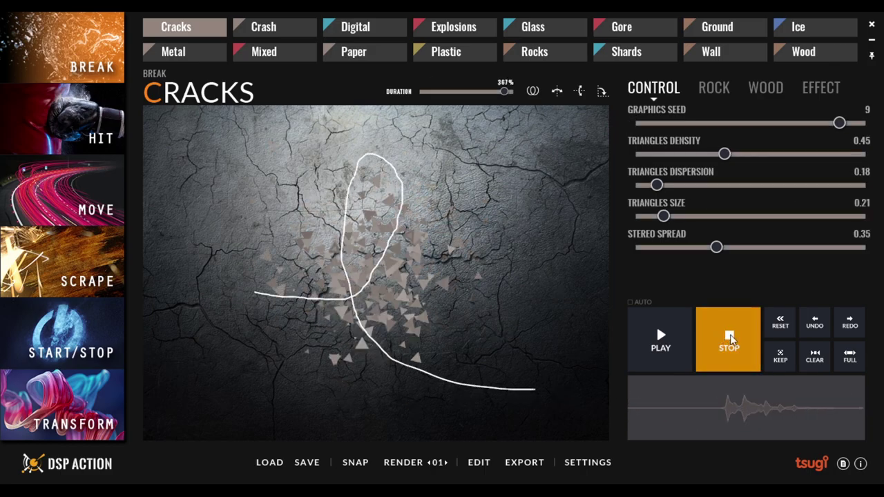
{"action": "left_click", "coordinate": [732, 338]}
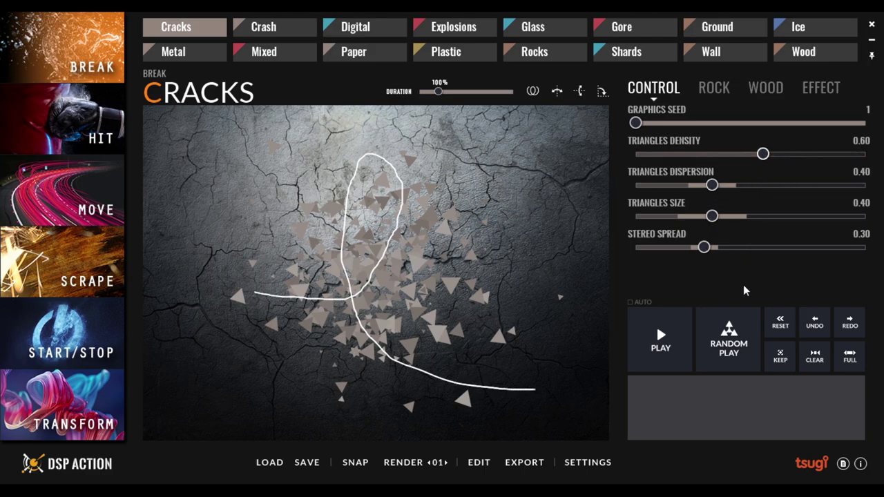
Check the Rock, Wood and reverb settings, then play Cracks with the rising chirp curve.
{"action": "left_click", "coordinate": [714, 87]}
{"action": "left_click", "coordinate": [766, 87]}
{"action": "left_click", "coordinate": [821, 87]}
{"action": "left_click", "coordinate": [653, 87]}
{"action": "left_click", "coordinate": [532, 91]}
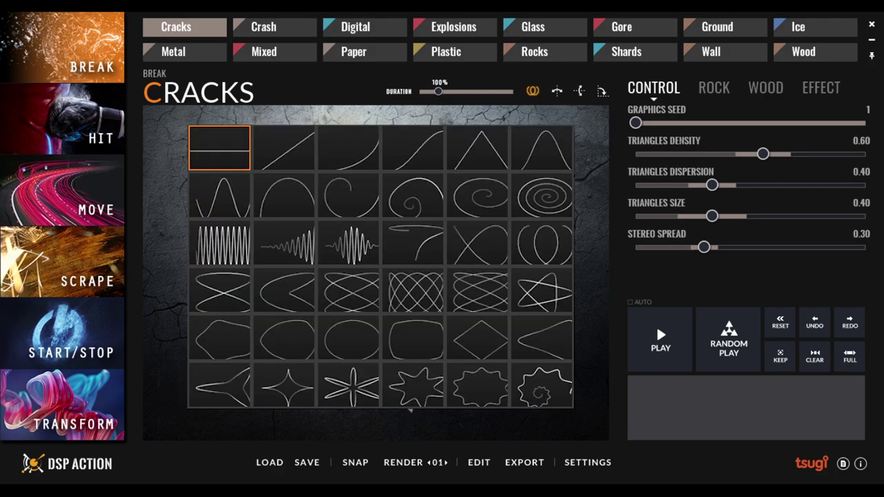
{"action": "left_click", "coordinate": [281, 256]}
{"action": "left_click", "coordinate": [663, 342]}
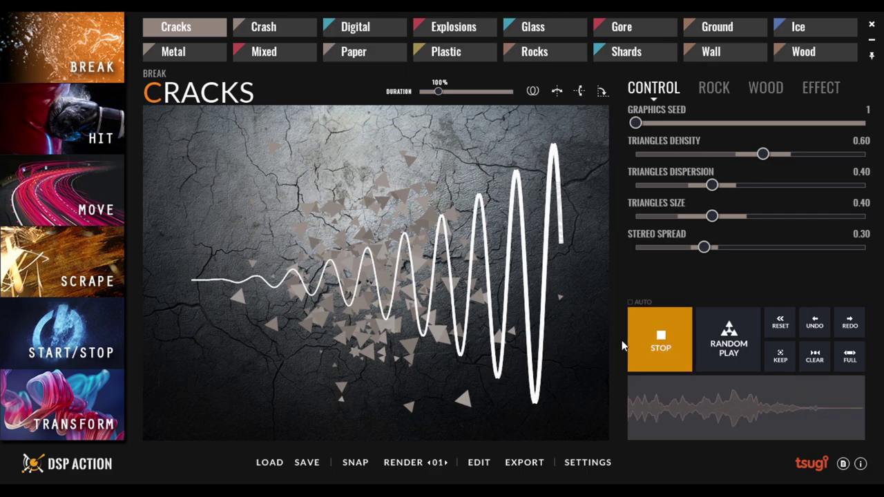
Load and play the Crash preset and draw a looping gesture on it.
{"action": "left_click", "coordinate": [289, 32]}
{"action": "left_click", "coordinate": [301, 272]}
{"action": "mouse_move", "coordinate": [249, 265]}
{"action": "left_mouse_down"}
{"action": "mouse_move", "coordinate": [450, 319]}
{"action": "mouse_move", "coordinate": [497, 209]}
{"action": "mouse_move", "coordinate": [554, 209]}
{"action": "left_mouse_up"}
Randomize Crash, then load Digital, draw a gesture and play a randomized version.
{"action": "left_click", "coordinate": [730, 333]}
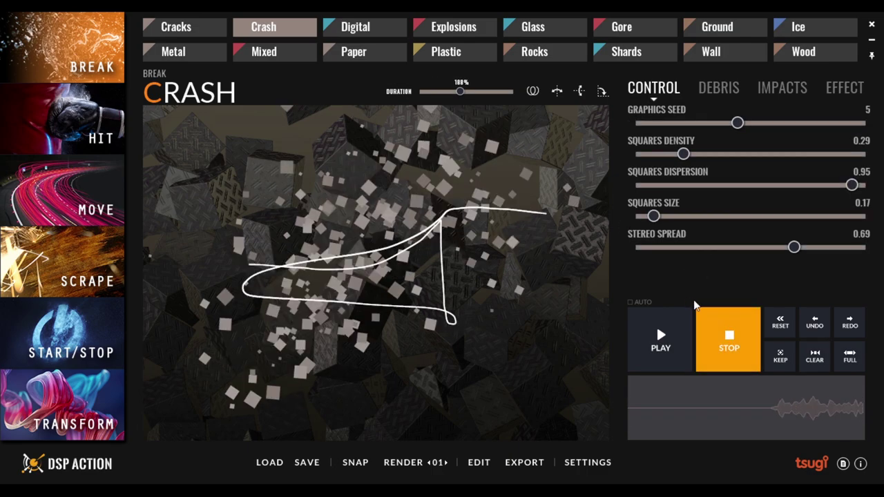
{"action": "left_click", "coordinate": [356, 26]}
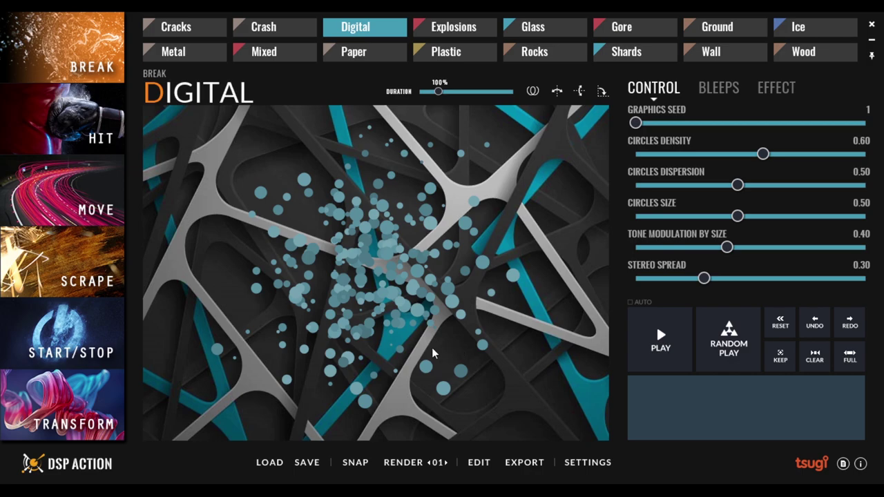
{"action": "mouse_move", "coordinate": [303, 313]}
{"action": "left_mouse_down"}
{"action": "mouse_move", "coordinate": [388, 283]}
{"action": "mouse_move", "coordinate": [409, 208]}
{"action": "mouse_move", "coordinate": [369, 210]}
{"action": "mouse_move", "coordinate": [353, 263]}
{"action": "mouse_move", "coordinate": [396, 390]}
{"action": "mouse_move", "coordinate": [351, 409]}
{"action": "left_mouse_up"}
{"action": "left_click", "coordinate": [791, 361]}
{"action": "left_click", "coordinate": [744, 348]}
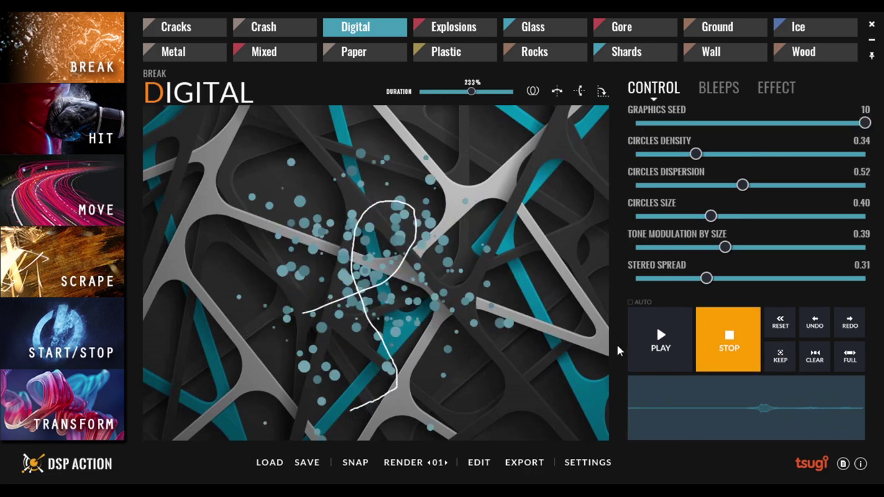
Load Shards, draw a spiral gesture, and play two randomized variations.
{"action": "left_click", "coordinate": [628, 52]}
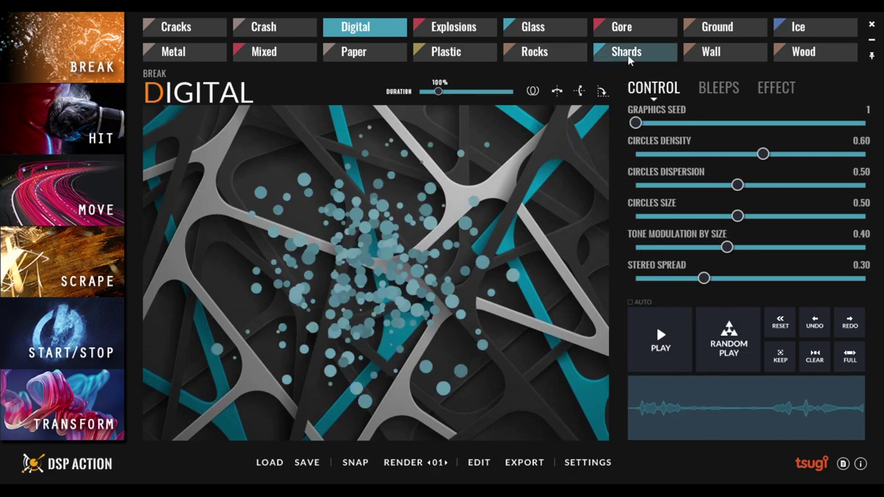
{"action": "mouse_move", "coordinate": [351, 285]}
{"action": "left_mouse_down"}
{"action": "mouse_move", "coordinate": [388, 263]}
{"action": "mouse_move", "coordinate": [340, 157]}
{"action": "mouse_move", "coordinate": [415, 349]}
{"action": "mouse_move", "coordinate": [485, 310]}
{"action": "mouse_move", "coordinate": [309, 347]}
{"action": "mouse_move", "coordinate": [469, 395]}
{"action": "mouse_move", "coordinate": [364, 421]}
{"action": "mouse_move", "coordinate": [439, 210]}
{"action": "mouse_move", "coordinate": [403, 175]}
{"action": "left_mouse_up"}
{"action": "left_click", "coordinate": [743, 355]}
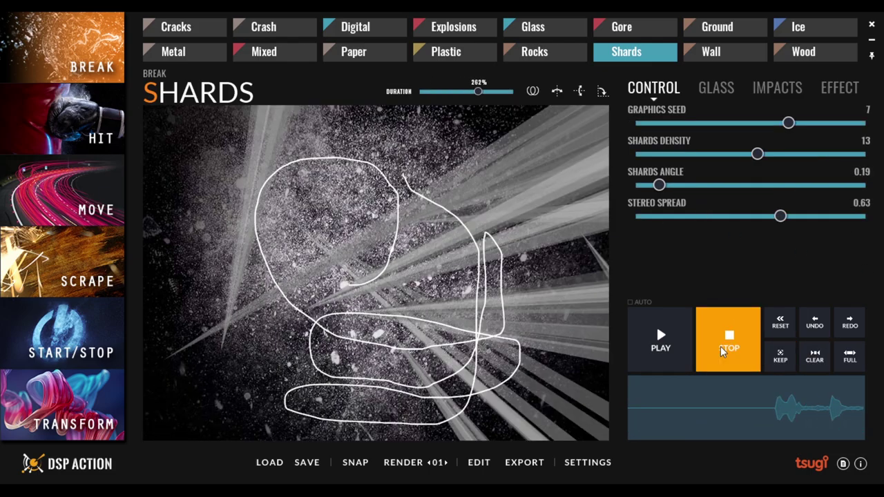
{"action": "left_click", "coordinate": [720, 346]}
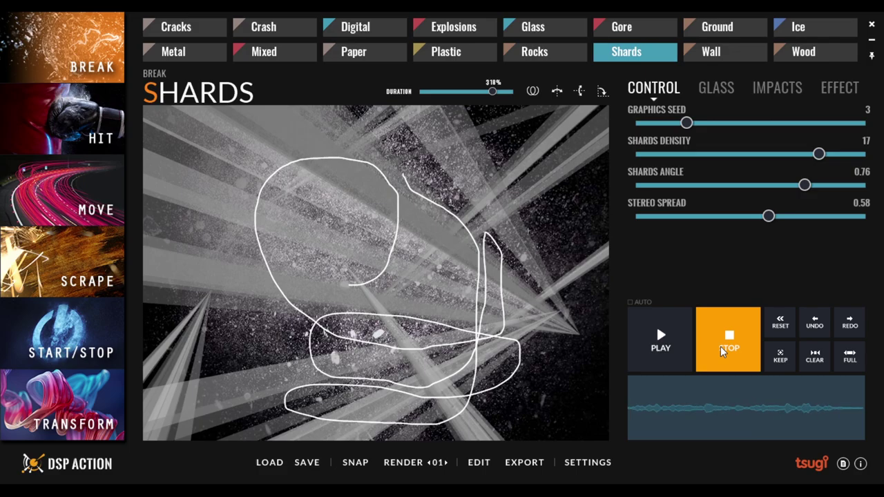
Draw a looping gesture with a tail on Wood and audition four random variations.
{"action": "left_click", "coordinate": [803, 51]}
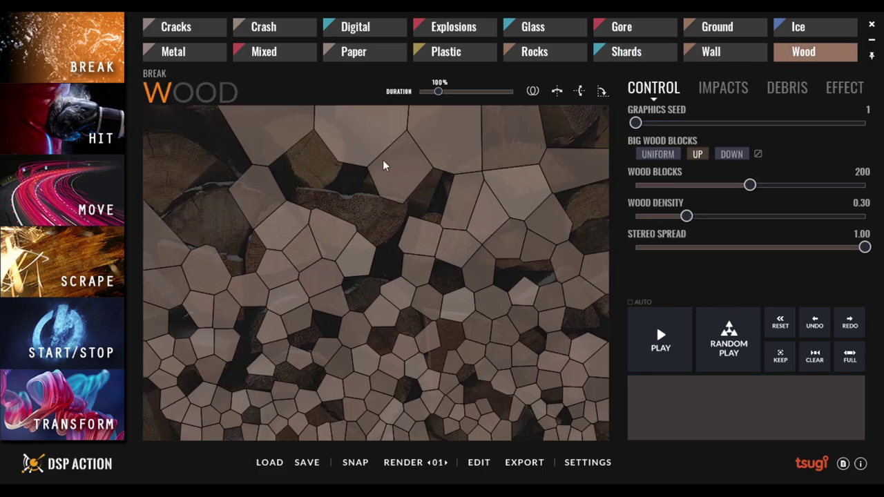
{"action": "mouse_move", "coordinate": [297, 289]}
{"action": "left_mouse_down"}
{"action": "mouse_move", "coordinate": [332, 355]}
{"action": "mouse_move", "coordinate": [374, 373]}
{"action": "mouse_move", "coordinate": [418, 359]}
{"action": "mouse_move", "coordinate": [480, 293]}
{"action": "mouse_move", "coordinate": [497, 187]}
{"action": "mouse_move", "coordinate": [478, 143]}
{"action": "mouse_move", "coordinate": [411, 126]}
{"action": "mouse_move", "coordinate": [253, 145]}
{"action": "left_mouse_up"}
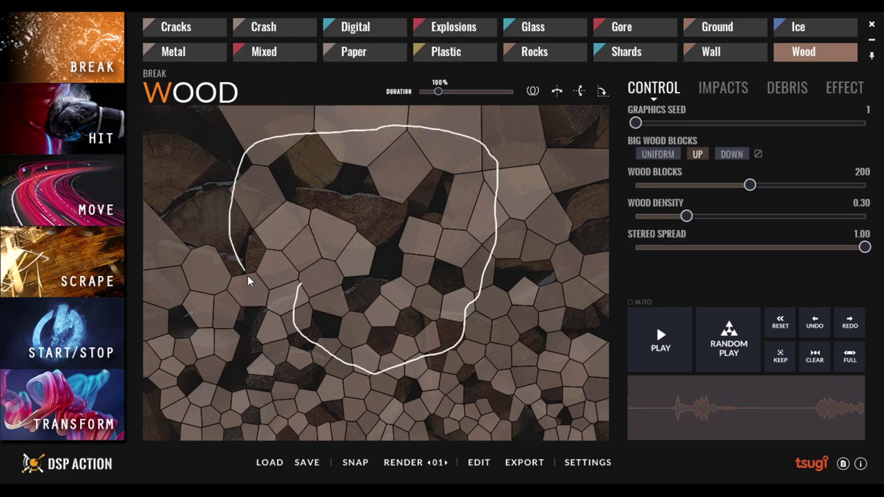
{"action": "mouse_move", "coordinate": [251, 281]}
{"action": "left_mouse_down"}
{"action": "mouse_move", "coordinate": [320, 343]}
{"action": "mouse_move", "coordinate": [497, 418]}
{"action": "left_mouse_up"}
{"action": "left_click", "coordinate": [736, 338]}
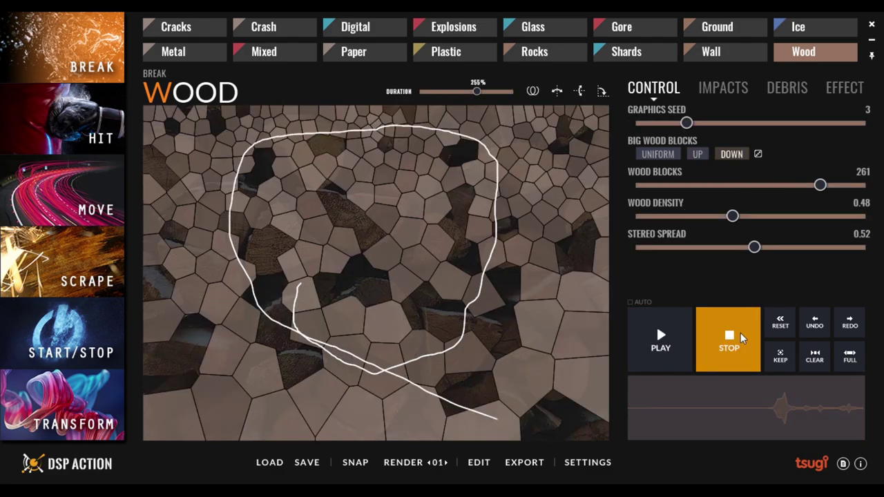
{"action": "left_click", "coordinate": [727, 336]}
{"action": "left_click", "coordinate": [723, 336]}
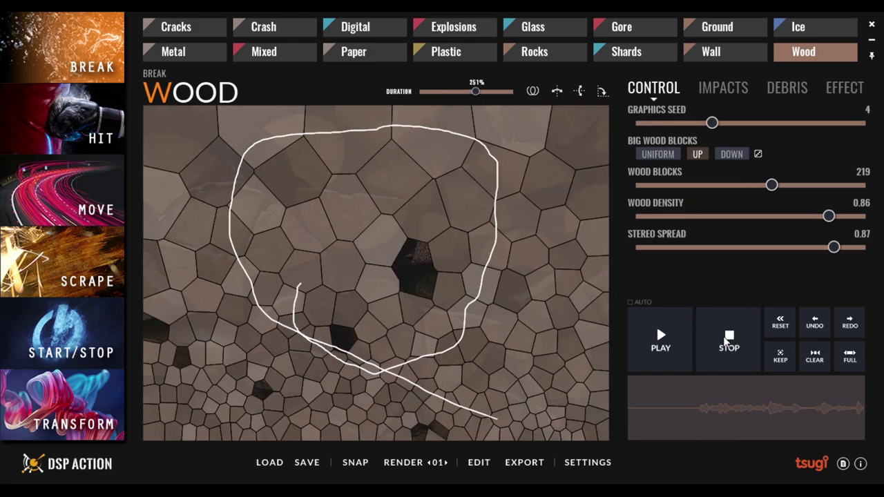
{"action": "left_click", "coordinate": [723, 336]}
{"action": "left_click", "coordinate": [723, 337]}
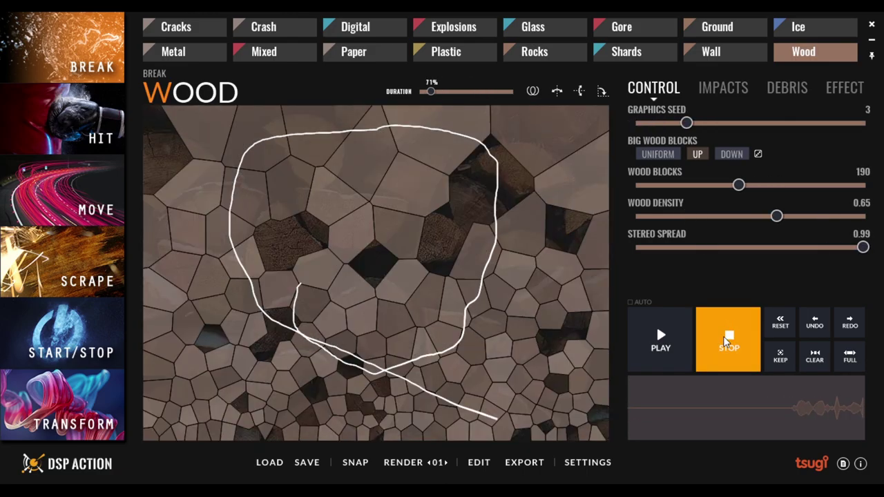
{"action": "left_click", "coordinate": [723, 336]}
{"action": "left_click", "coordinate": [723, 337]}
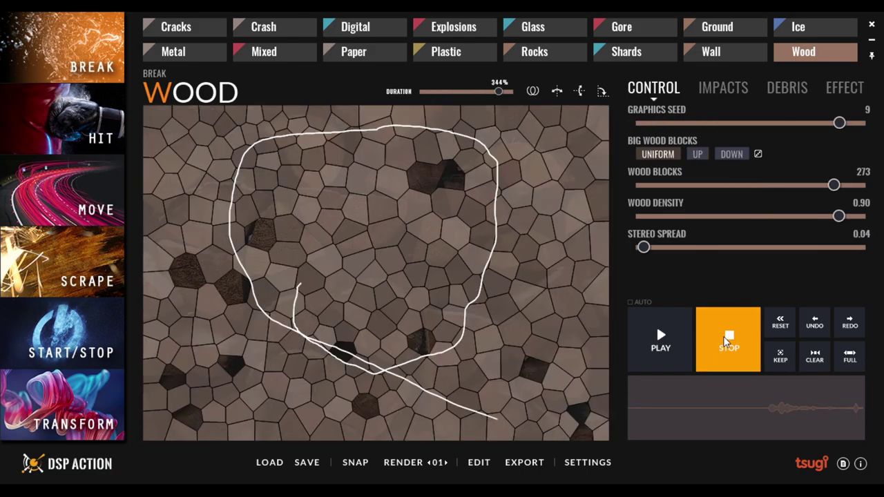
{"action": "left_click", "coordinate": [723, 336]}
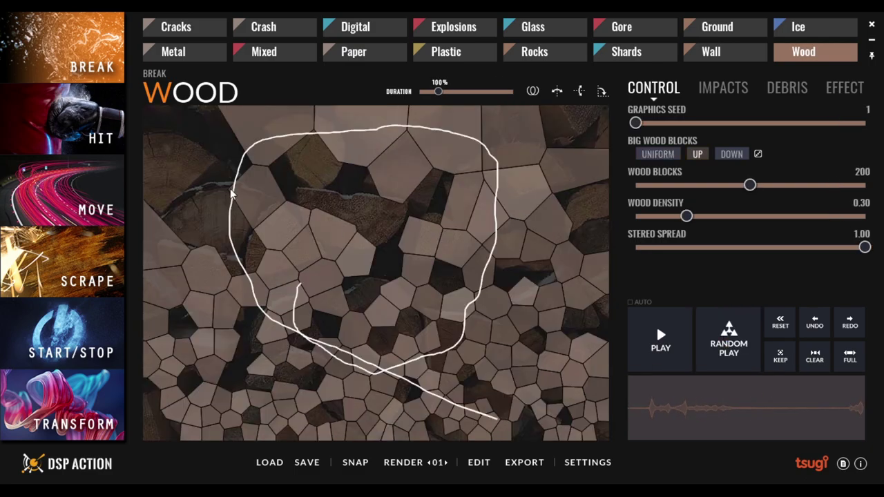
In the Hit category, draw gestures on the Anime and Blade presets, then clear the canvas.
{"action": "left_click", "coordinate": [79, 114]}
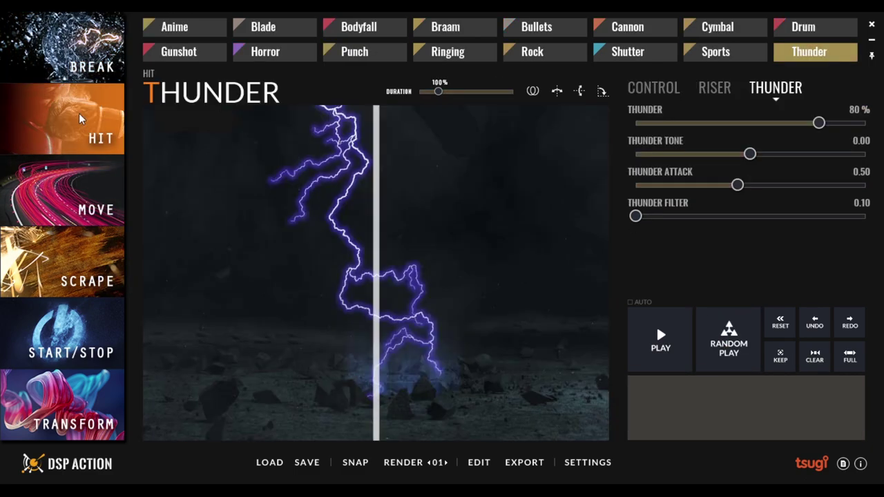
{"action": "left_click", "coordinate": [200, 27]}
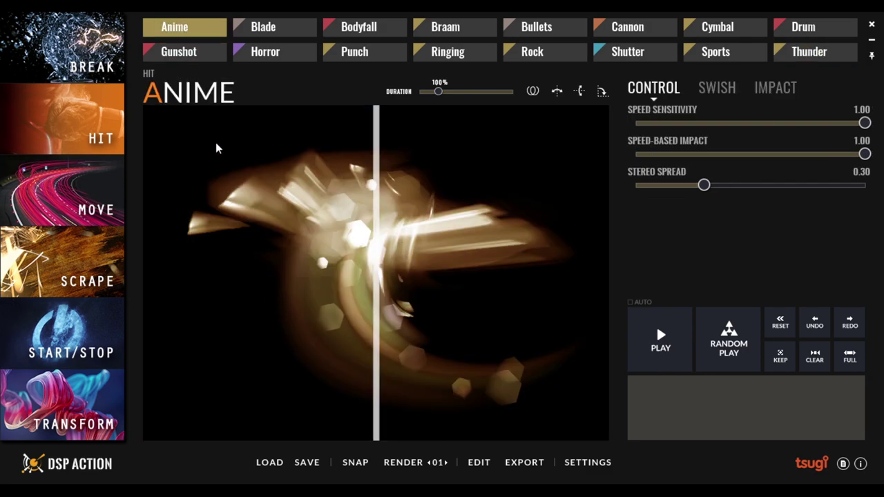
{"action": "mouse_move", "coordinate": [325, 277]}
{"action": "left_mouse_down"}
{"action": "mouse_move", "coordinate": [530, 313]}
{"action": "mouse_move", "coordinate": [253, 283]}
{"action": "mouse_move", "coordinate": [224, 298]}
{"action": "mouse_move", "coordinate": [246, 336]}
{"action": "mouse_move", "coordinate": [461, 304]}
{"action": "mouse_move", "coordinate": [301, 188]}
{"action": "mouse_move", "coordinate": [258, 227]}
{"action": "mouse_move", "coordinate": [406, 154]}
{"action": "mouse_move", "coordinate": [322, 428]}
{"action": "left_mouse_up"}
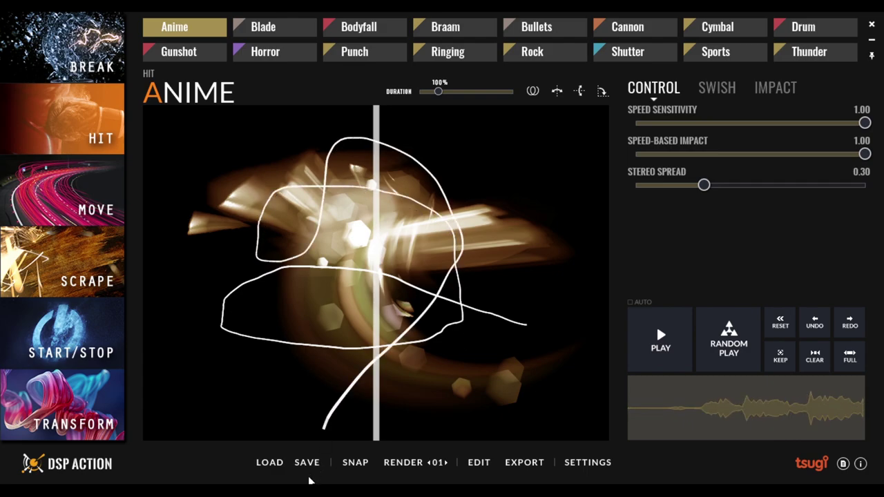
{"action": "left_click", "coordinate": [270, 31]}
{"action": "mouse_move", "coordinate": [276, 245]}
{"action": "left_mouse_down"}
{"action": "mouse_move", "coordinate": [525, 239]}
{"action": "mouse_move", "coordinate": [490, 204]}
{"action": "mouse_move", "coordinate": [317, 167]}
{"action": "mouse_move", "coordinate": [316, 255]}
{"action": "mouse_move", "coordinate": [456, 320]}
{"action": "mouse_move", "coordinate": [285, 348]}
{"action": "mouse_move", "coordinate": [412, 231]}
{"action": "mouse_move", "coordinate": [419, 172]}
{"action": "mouse_move", "coordinate": [363, 136]}
{"action": "mouse_move", "coordinate": [366, 277]}
{"action": "mouse_move", "coordinate": [447, 177]}
{"action": "mouse_move", "coordinate": [343, 286]}
{"action": "mouse_move", "coordinate": [342, 367]}
{"action": "mouse_move", "coordinate": [392, 383]}
{"action": "left_mouse_up"}
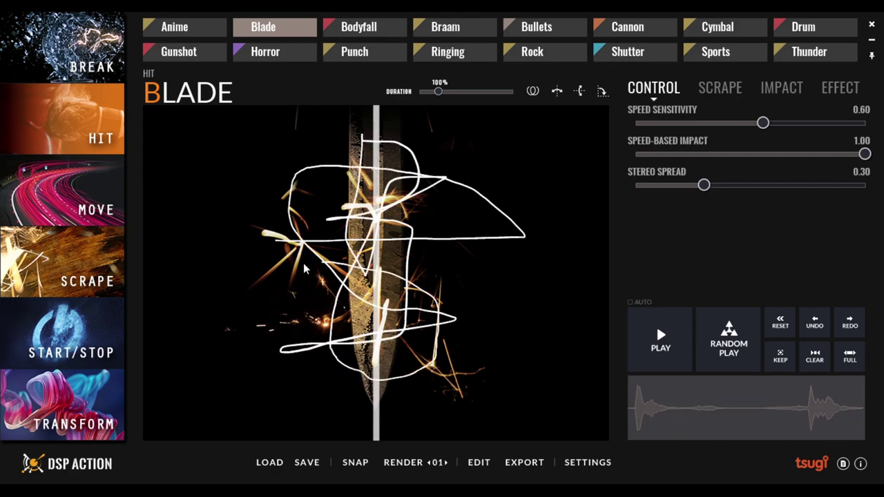
{"action": "left_click", "coordinate": [296, 119]}
Load Bodyfall, draw and clear a gesture, and play two randomized variations.
{"action": "left_click", "coordinate": [383, 28]}
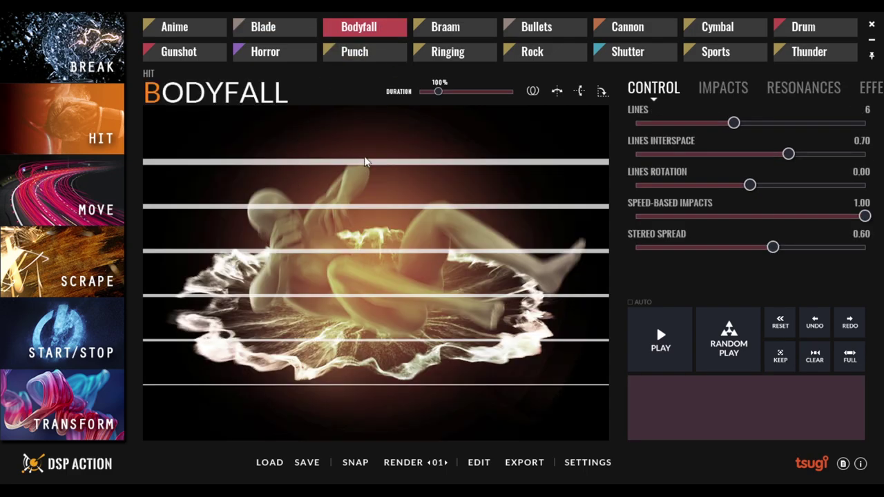
{"action": "left_click_drag", "start_coordinate": [389, 130], "coordinate": [362, 407]}
{"action": "left_click", "coordinate": [314, 408]}
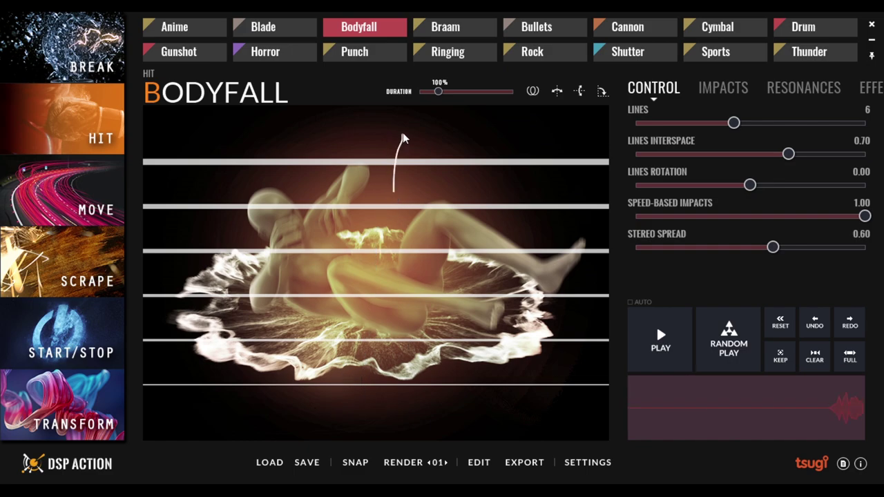
{"action": "left_click", "coordinate": [729, 342]}
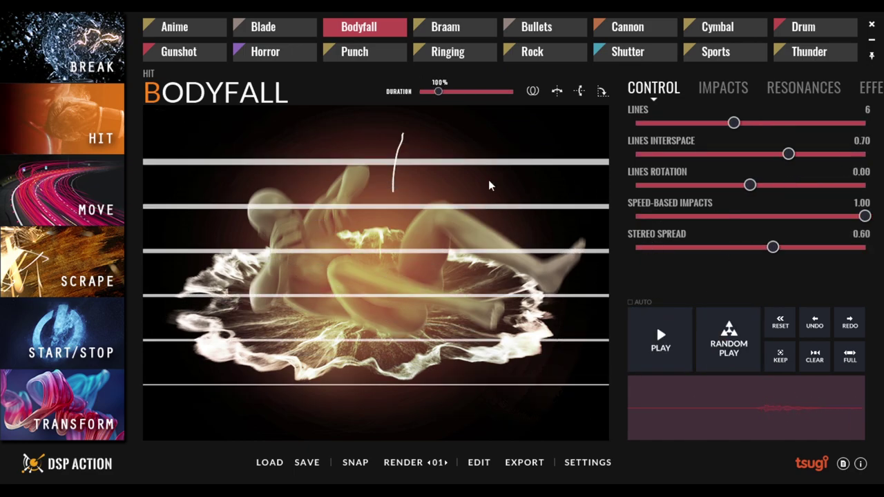
{"action": "left_click", "coordinate": [734, 347]}
Use the preset spiral shape as the Bodyfall gesture and play two more random variations.
{"action": "left_click", "coordinate": [533, 91]}
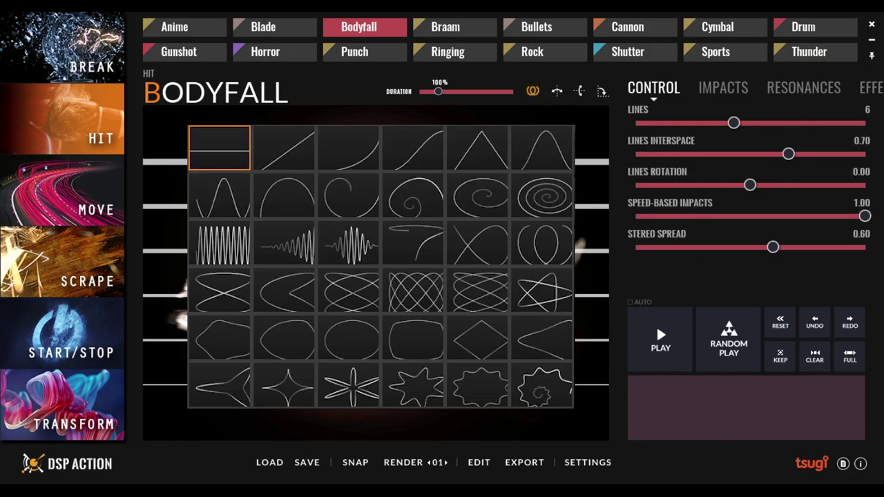
{"action": "left_click", "coordinate": [480, 197]}
{"action": "left_click", "coordinate": [720, 355]}
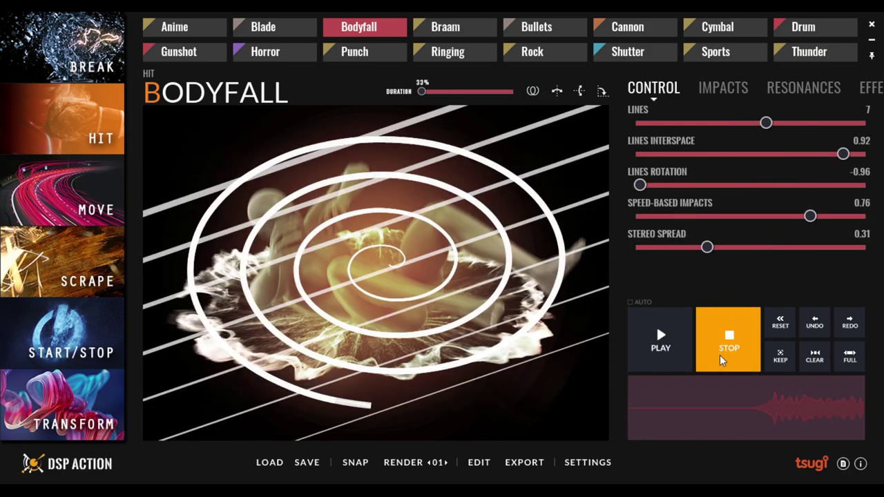
{"action": "left_click", "coordinate": [720, 355]}
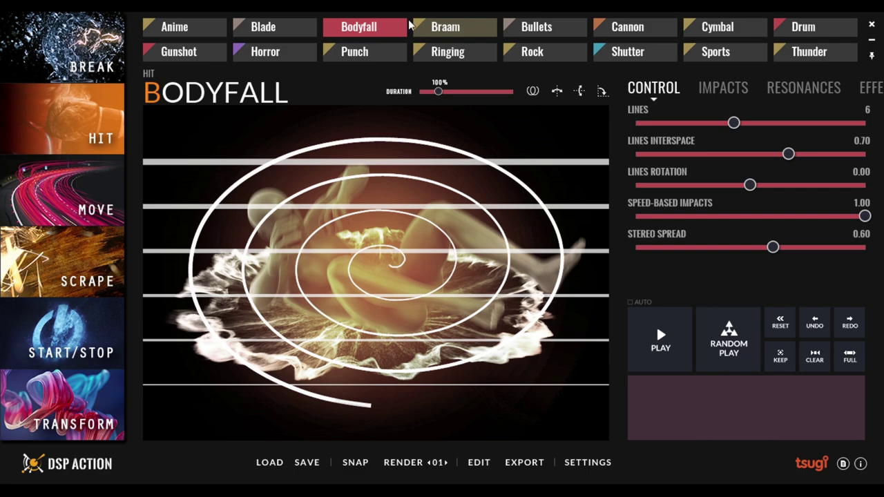
Load Bullets, draw a zigzag gesture across the bullets, then clear it.
{"action": "left_click", "coordinate": [537, 27]}
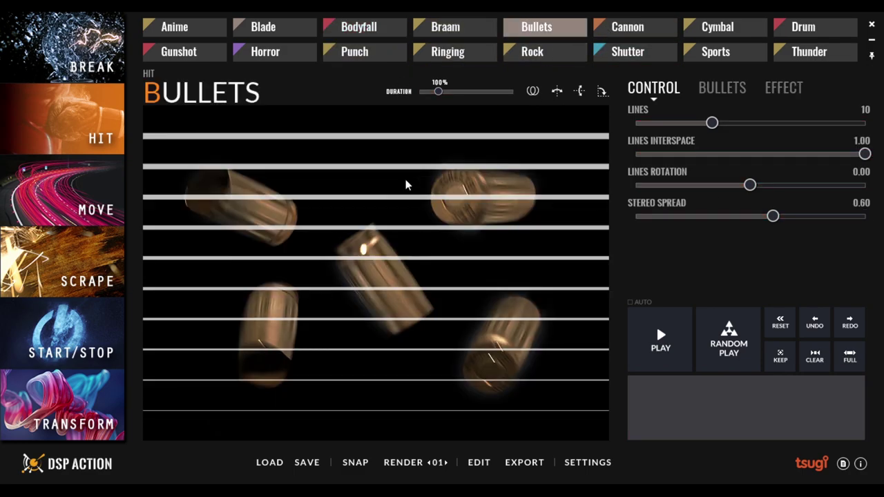
{"action": "mouse_move", "coordinate": [414, 131]}
{"action": "left_mouse_down"}
{"action": "mouse_move", "coordinate": [399, 283]}
{"action": "mouse_move", "coordinate": [346, 376]}
{"action": "mouse_move", "coordinate": [333, 359]}
{"action": "mouse_move", "coordinate": [380, 266]}
{"action": "mouse_move", "coordinate": [498, 207]}
{"action": "mouse_move", "coordinate": [467, 362]}
{"action": "mouse_move", "coordinate": [410, 308]}
{"action": "mouse_move", "coordinate": [579, 141]}
{"action": "mouse_move", "coordinate": [538, 291]}
{"action": "mouse_move", "coordinate": [331, 365]}
{"action": "mouse_move", "coordinate": [334, 261]}
{"action": "mouse_move", "coordinate": [304, 167]}
{"action": "mouse_move", "coordinate": [239, 254]}
{"action": "left_mouse_up"}
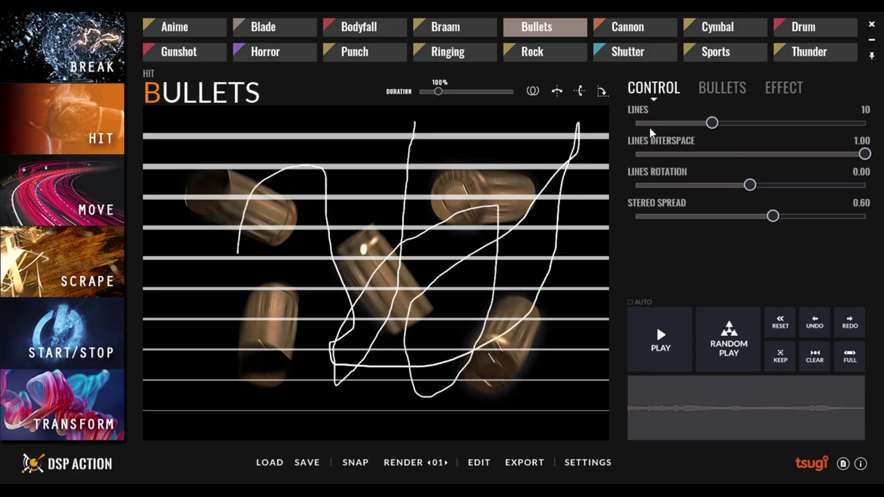
{"action": "left_click", "coordinate": [545, 295]}
Move to Cannon and draw several horizontal strokes across the cannon.
{"action": "key", "text": "Right"}
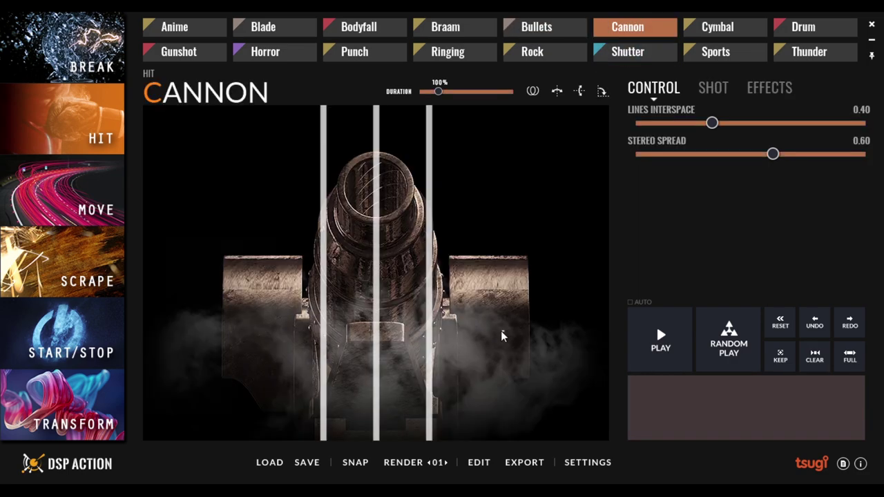
{"action": "left_click_drag", "start_coordinate": [501, 331], "coordinate": [424, 333]}
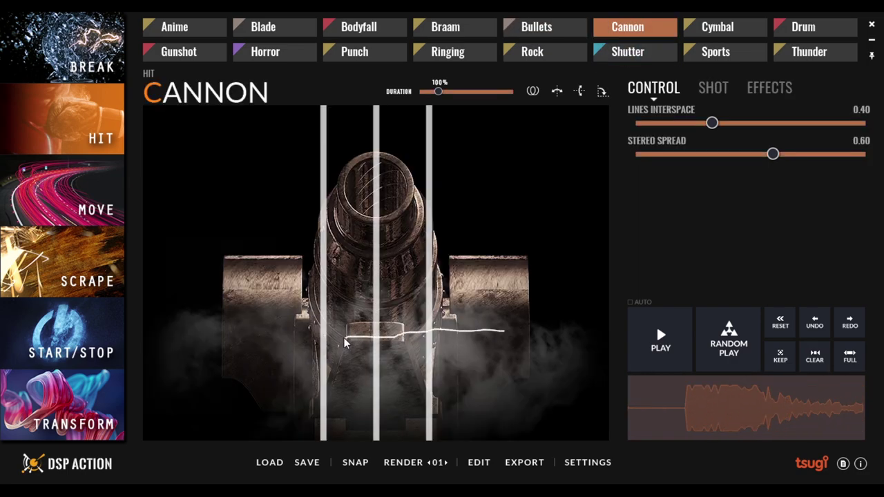
{"action": "left_click", "coordinate": [281, 154]}
{"action": "left_click_drag", "start_coordinate": [345, 160], "coordinate": [395, 161]}
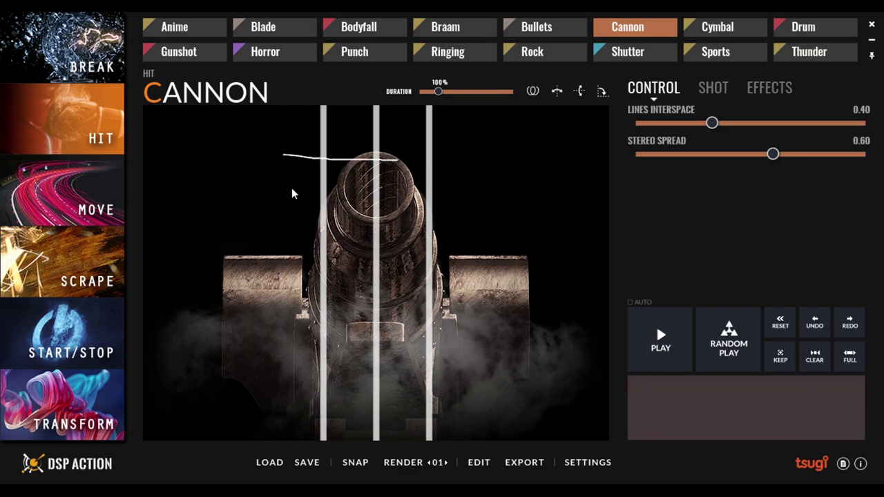
{"action": "left_click_drag", "start_coordinate": [358, 197], "coordinate": [391, 198]}
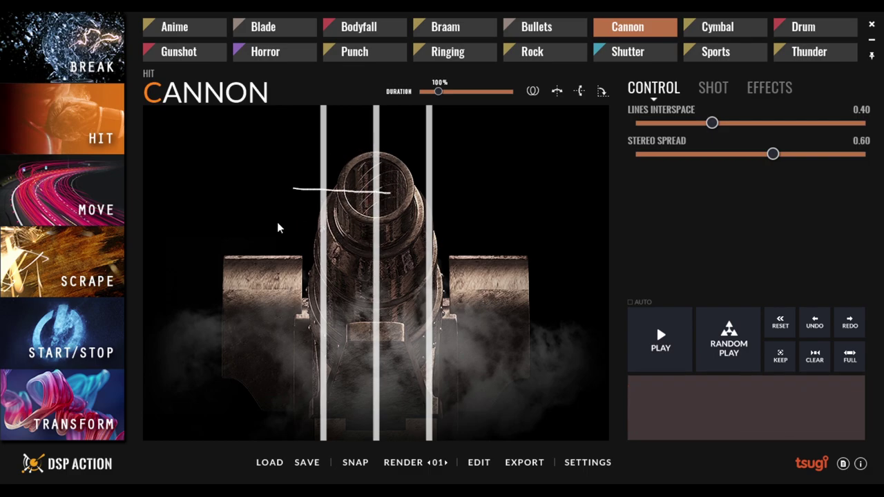
{"action": "left_click_drag", "start_coordinate": [269, 262], "coordinate": [374, 269]}
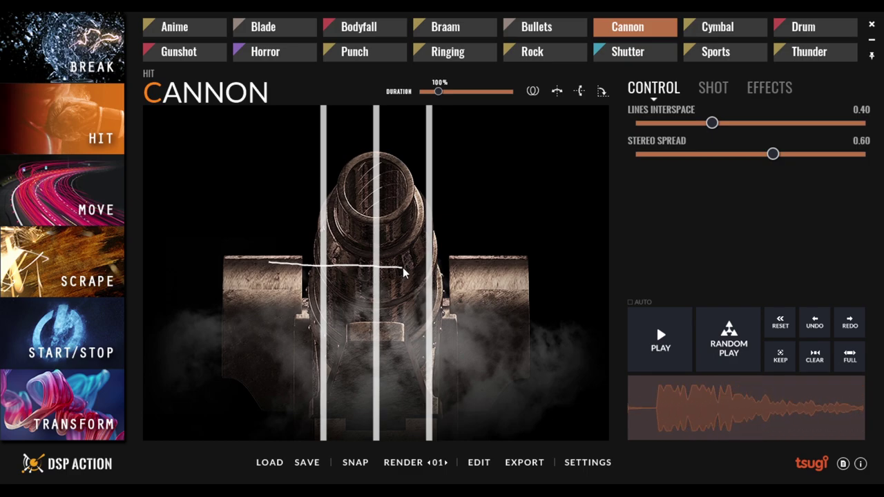
Load Cymbal and draw a gesture around the cymbal.
{"action": "left_click", "coordinate": [724, 28]}
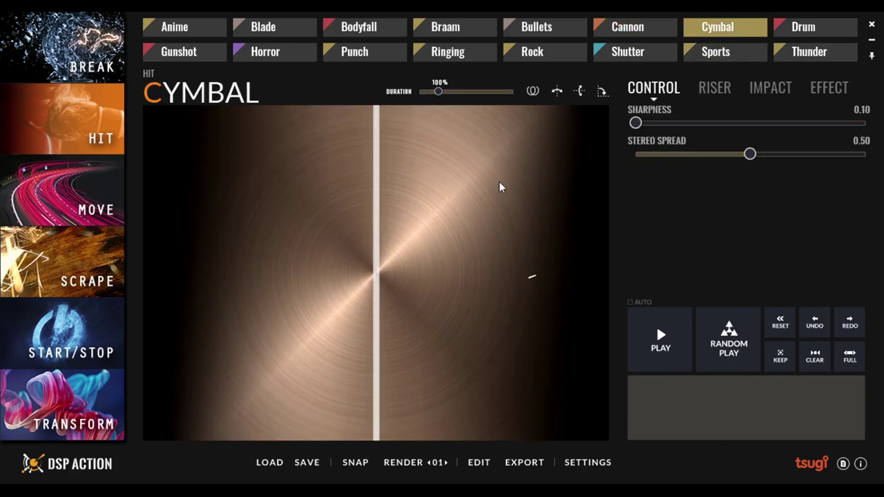
{"action": "mouse_move", "coordinate": [495, 196]}
{"action": "left_mouse_down"}
{"action": "mouse_move", "coordinate": [464, 300]}
{"action": "mouse_move", "coordinate": [544, 290]}
{"action": "mouse_move", "coordinate": [471, 168]}
{"action": "mouse_move", "coordinate": [431, 329]}
{"action": "left_mouse_up"}
{"action": "mouse_move", "coordinate": [341, 396]}
{"action": "left_mouse_down"}
{"action": "mouse_move", "coordinate": [386, 296]}
{"action": "mouse_move", "coordinate": [462, 215]}
{"action": "mouse_move", "coordinate": [432, 157]}
{"action": "mouse_move", "coordinate": [536, 165]}
{"action": "mouse_move", "coordinate": [516, 200]}
{"action": "left_mouse_up"}
{"action": "left_click", "coordinate": [835, 53]}
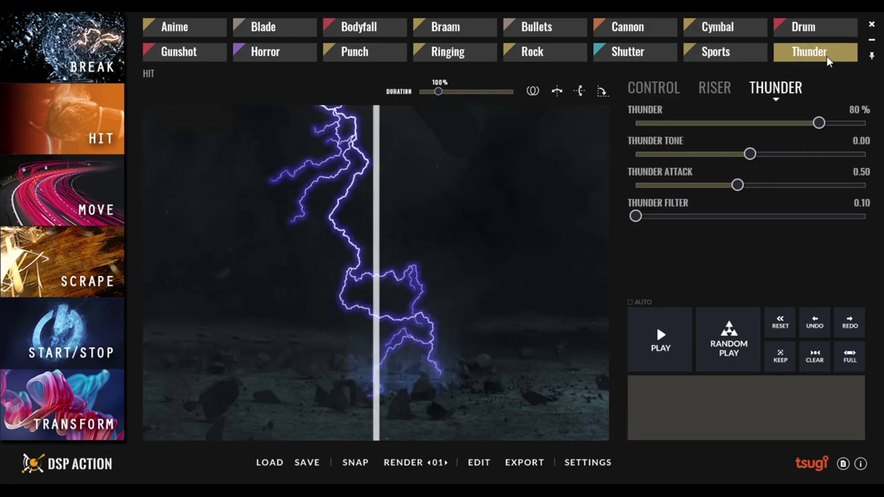
{"action": "mouse_move", "coordinate": [469, 363]}
{"action": "left_mouse_down"}
{"action": "mouse_move", "coordinate": [457, 336]}
{"action": "mouse_move", "coordinate": [463, 208]}
{"action": "left_mouse_up"}
{"action": "left_click_drag", "start_coordinate": [460, 149], "coordinate": [444, 166]}
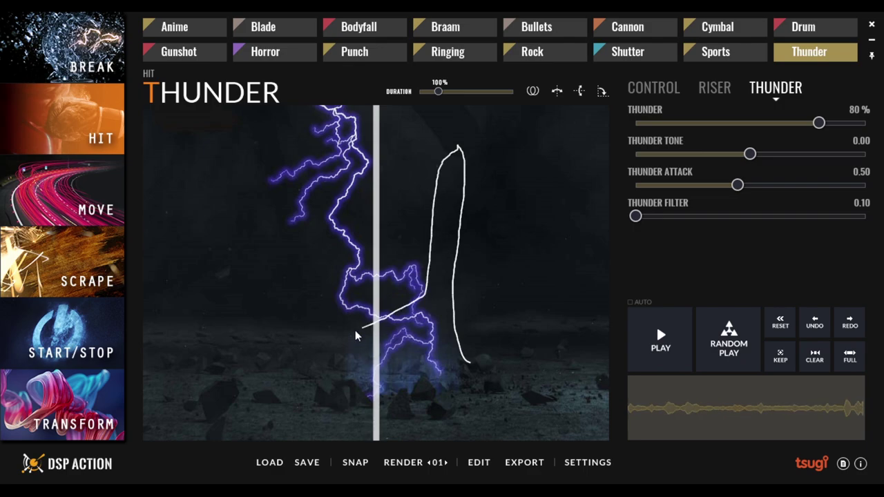
{"action": "mouse_move", "coordinate": [421, 353]}
{"action": "left_mouse_down"}
{"action": "mouse_move", "coordinate": [436, 279]}
{"action": "mouse_move", "coordinate": [436, 127]}
{"action": "mouse_move", "coordinate": [418, 164]}
{"action": "mouse_move", "coordinate": [414, 332]}
{"action": "mouse_move", "coordinate": [424, 382]}
{"action": "mouse_move", "coordinate": [442, 319]}
{"action": "left_mouse_up"}
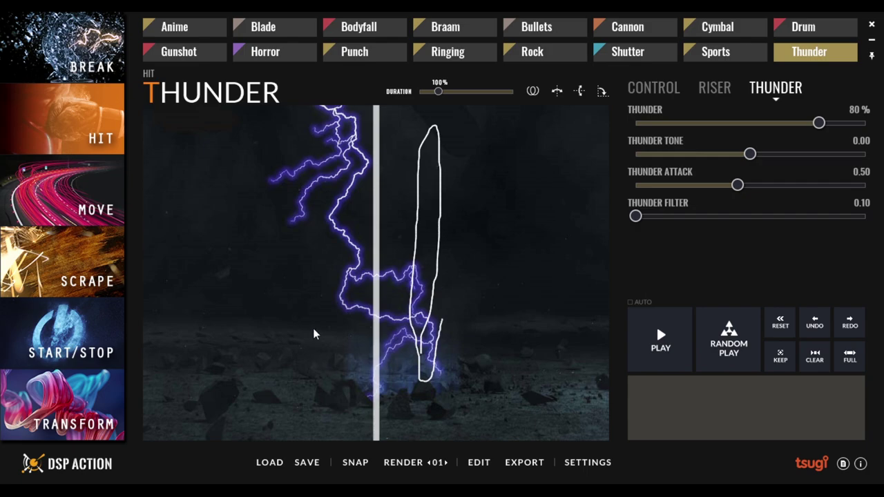
{"action": "mouse_move", "coordinate": [313, 330]}
{"action": "left_mouse_down"}
{"action": "mouse_move", "coordinate": [363, 354]}
{"action": "mouse_move", "coordinate": [416, 363]}
{"action": "left_mouse_up"}
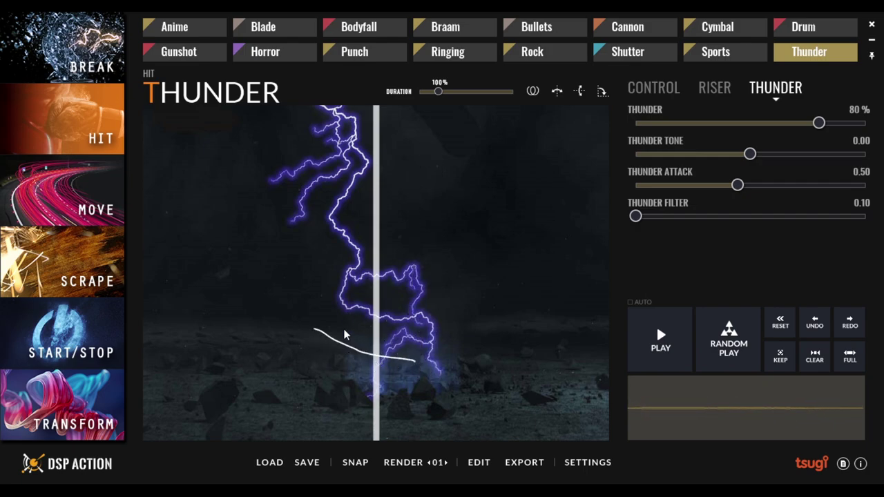
{"action": "mouse_move", "coordinate": [344, 335]}
{"action": "left_mouse_down"}
{"action": "mouse_move", "coordinate": [342, 165]}
{"action": "mouse_move", "coordinate": [330, 316]}
{"action": "left_mouse_up"}
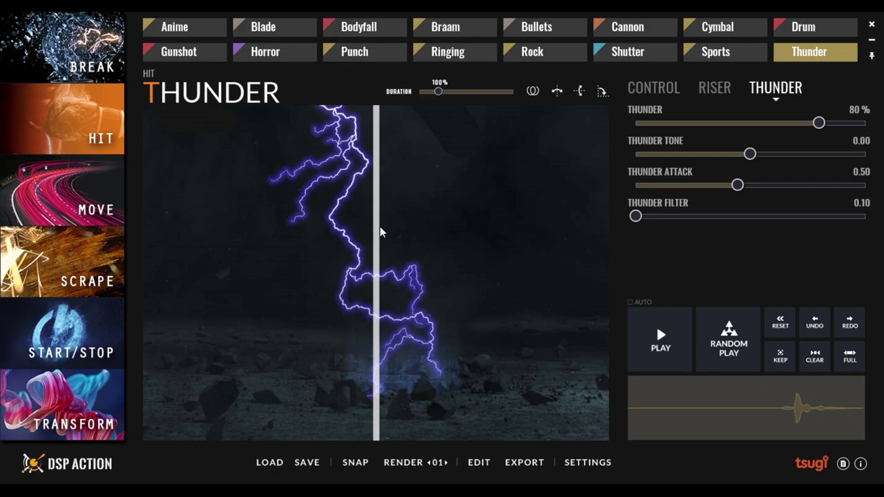
Load the Punch hit and play several random variations, ending at 336% duration and speed sensitivity 0.98.
{"action": "left_click", "coordinate": [364, 54]}
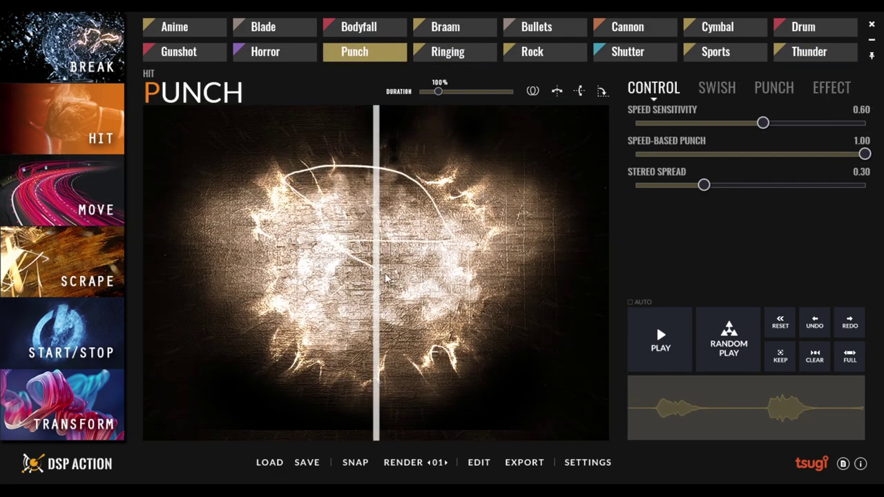
{"action": "left_click", "coordinate": [743, 337]}
{"action": "left_click", "coordinate": [741, 339]}
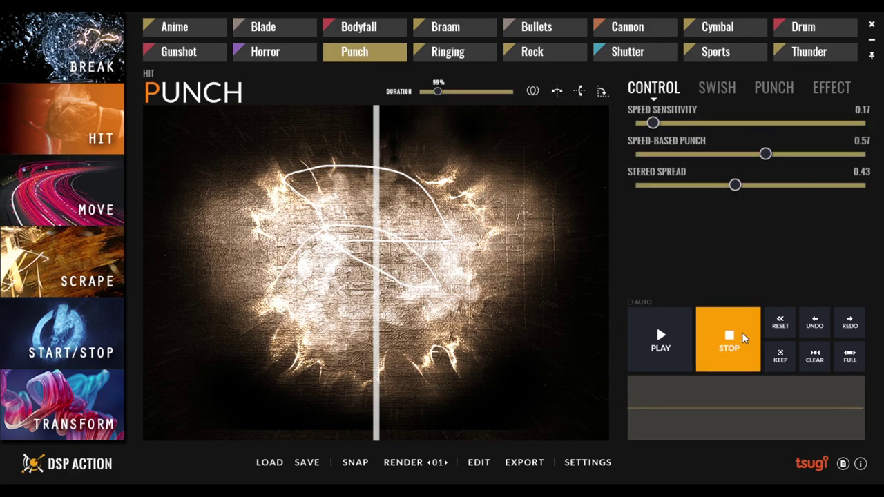
{"action": "left_click", "coordinate": [732, 339]}
{"action": "left_click", "coordinate": [732, 339]}
{"action": "left_click", "coordinate": [732, 339]}
{"action": "left_click", "coordinate": [732, 339]}
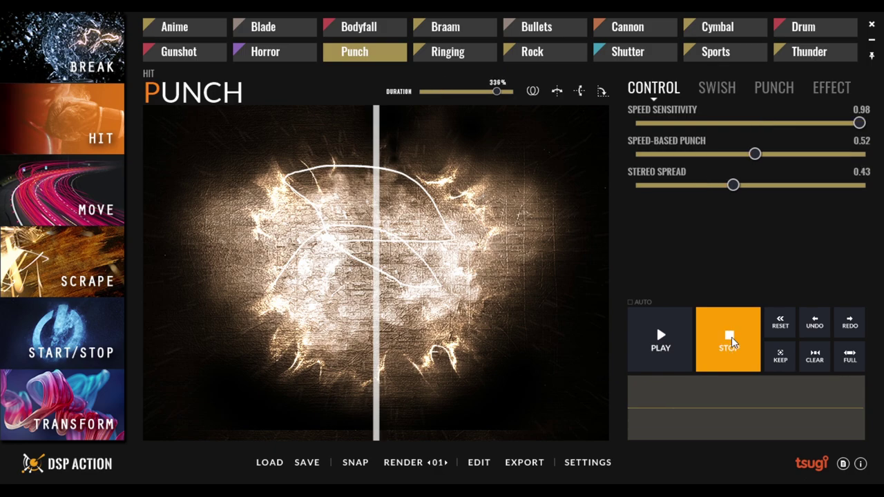
Stop playback, go to the Move category and sketch a swirling gesture on the Anime canvas.
{"action": "left_click", "coordinate": [732, 340]}
{"action": "left_click", "coordinate": [97, 190]}
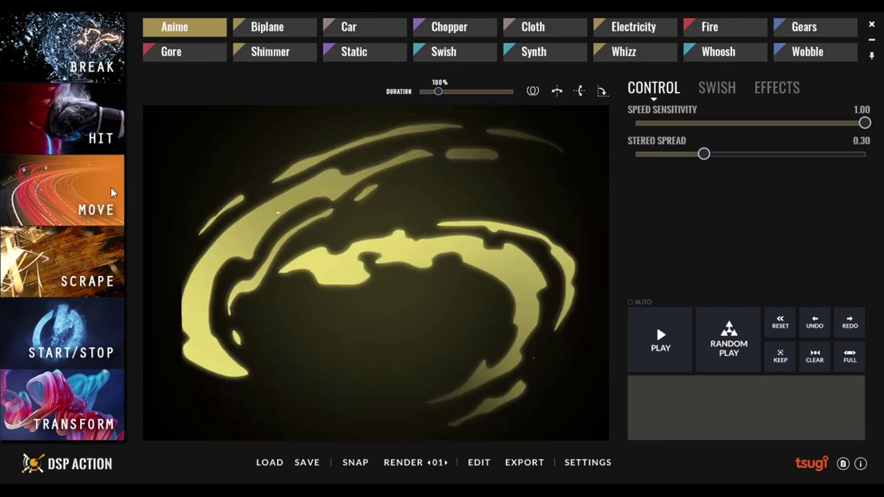
{"action": "mouse_move", "coordinate": [315, 243]}
{"action": "left_mouse_down"}
{"action": "mouse_move", "coordinate": [378, 279]}
{"action": "mouse_move", "coordinate": [419, 166]}
{"action": "mouse_move", "coordinate": [312, 237]}
{"action": "mouse_move", "coordinate": [408, 371]}
{"action": "left_mouse_up"}
{"action": "mouse_move", "coordinate": [480, 314]}
{"action": "left_mouse_down"}
{"action": "mouse_move", "coordinate": [379, 187]}
{"action": "mouse_move", "coordinate": [428, 265]}
{"action": "mouse_move", "coordinate": [418, 186]}
{"action": "mouse_move", "coordinate": [357, 318]}
{"action": "mouse_move", "coordinate": [414, 249]}
{"action": "mouse_move", "coordinate": [337, 283]}
{"action": "mouse_move", "coordinate": [368, 186]}
{"action": "mouse_move", "coordinate": [316, 343]}
{"action": "mouse_move", "coordinate": [484, 222]}
{"action": "mouse_move", "coordinate": [426, 352]}
{"action": "left_mouse_up"}
Load the Biplane preset and audition two random variations before stopping.
{"action": "left_click", "coordinate": [286, 31]}
{"action": "left_click", "coordinate": [712, 324]}
{"action": "left_click", "coordinate": [712, 326]}
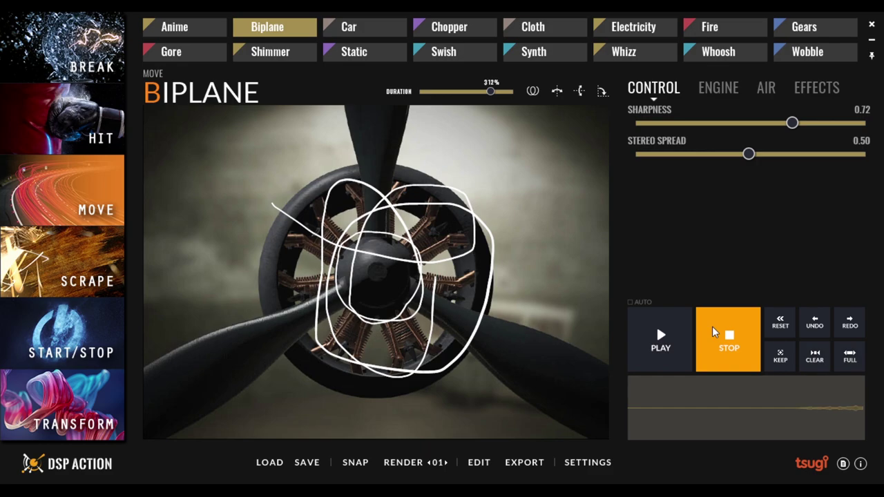
{"action": "left_click", "coordinate": [736, 339]}
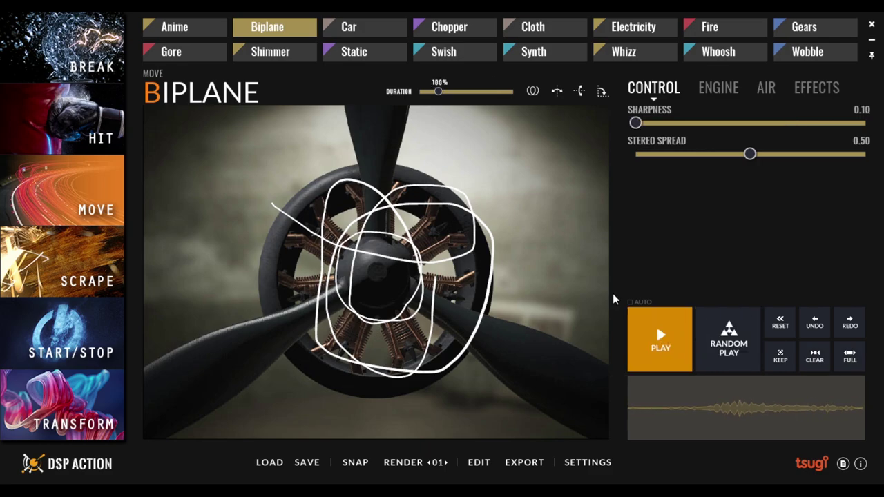
Load Car, trace a stroke along the road's centre line, and audition several random variations.
{"action": "left_click", "coordinate": [349, 26]}
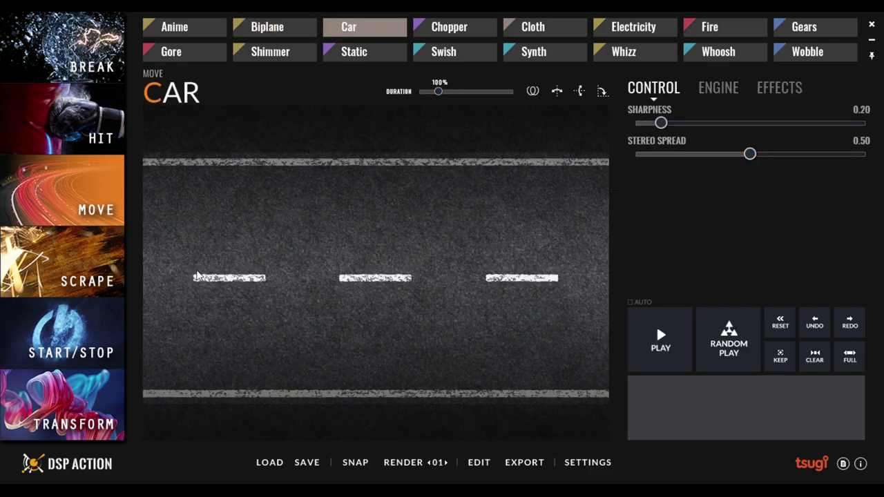
{"action": "mouse_move", "coordinate": [196, 276]}
{"action": "left_mouse_down"}
{"action": "mouse_move", "coordinate": [413, 278]}
{"action": "mouse_move", "coordinate": [606, 298]}
{"action": "left_mouse_up"}
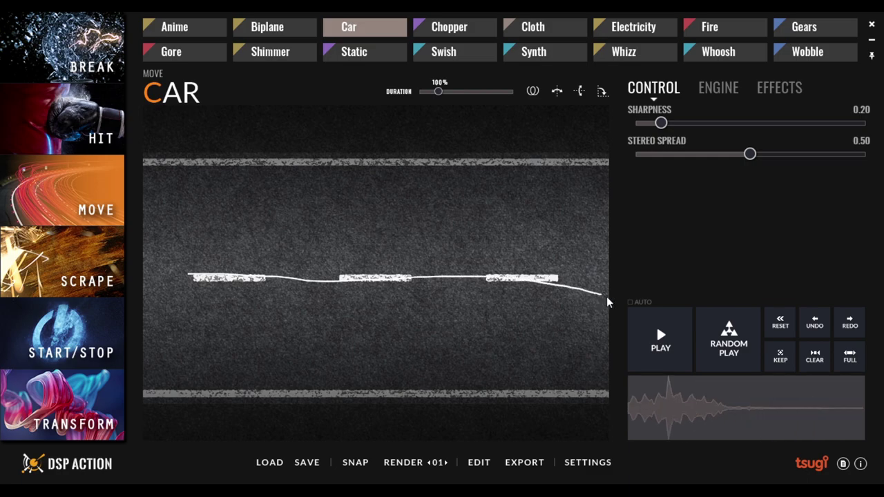
{"action": "left_click", "coordinate": [714, 339]}
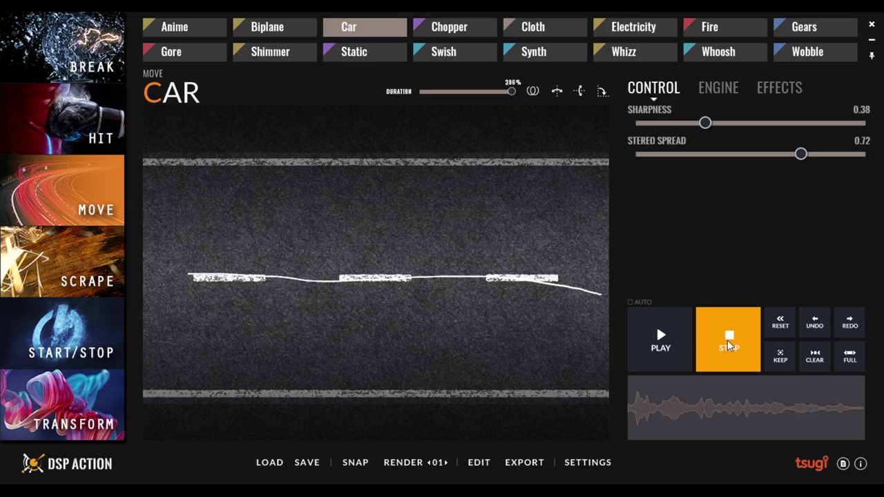
{"action": "left_click", "coordinate": [728, 342]}
{"action": "left_click", "coordinate": [729, 344]}
{"action": "left_click", "coordinate": [729, 344]}
{"action": "left_click", "coordinate": [728, 344]}
{"action": "left_click", "coordinate": [727, 344]}
{"action": "left_click", "coordinate": [727, 344]}
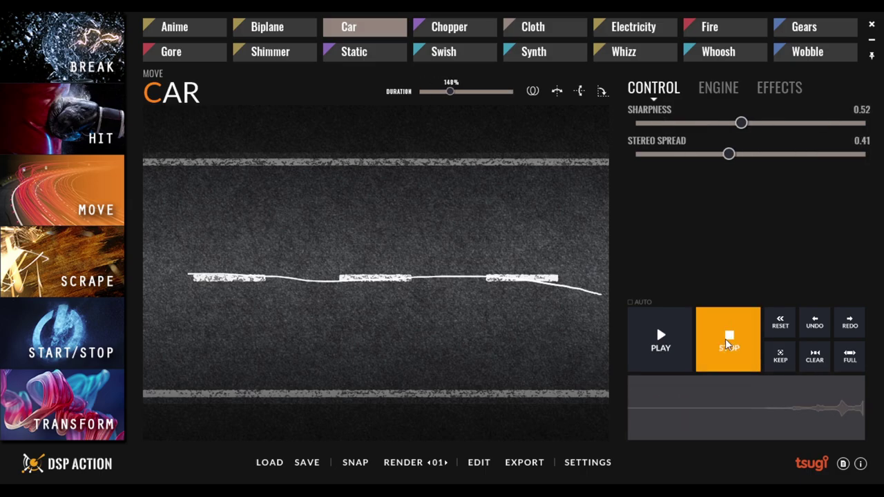
{"action": "left_click", "coordinate": [725, 338]}
Try Car's Modulation effect at about 0.41, return it to 0.00, and play the sound.
{"action": "left_click", "coordinate": [722, 89]}
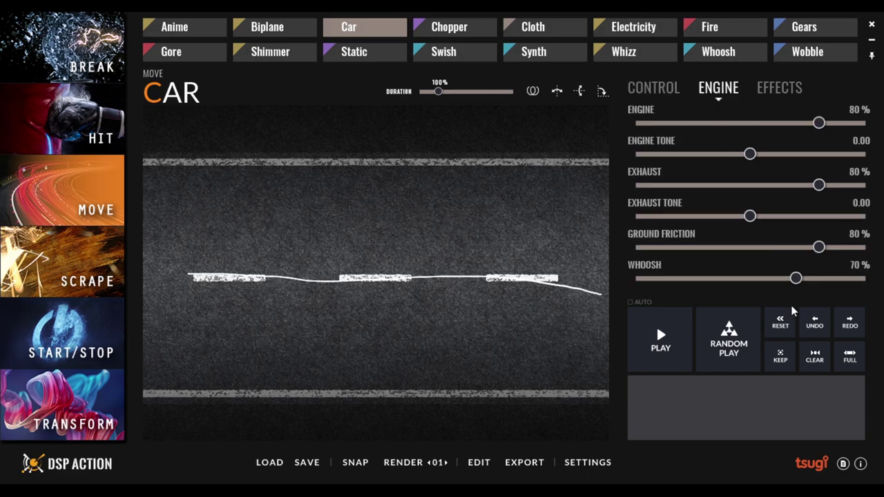
{"action": "left_click", "coordinate": [779, 87]}
{"action": "left_click_drag", "start_coordinate": [661, 125], "coordinate": [627, 129]}
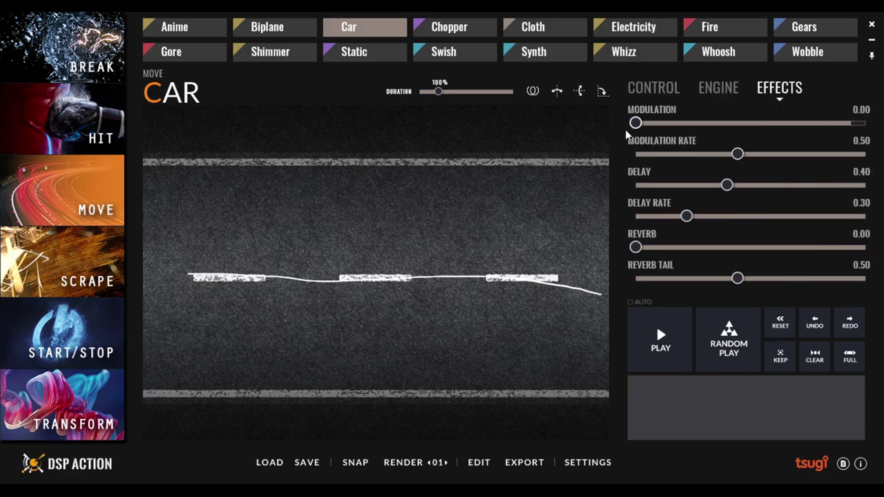
{"action": "left_click", "coordinate": [730, 123]}
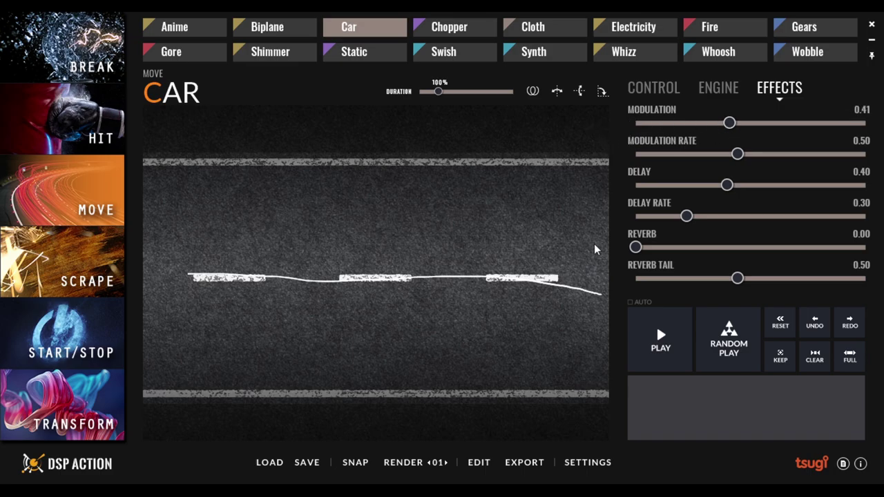
{"action": "left_click_drag", "start_coordinate": [729, 125], "coordinate": [529, 140]}
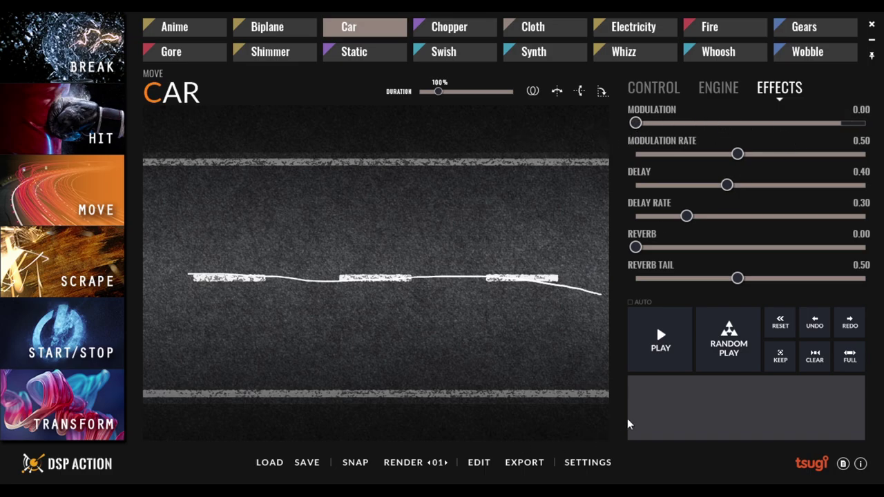
{"action": "left_click", "coordinate": [664, 355]}
Open the Scrape category and draw gestures on the Blade, Screech and Strings presets.
{"action": "left_click", "coordinate": [118, 263]}
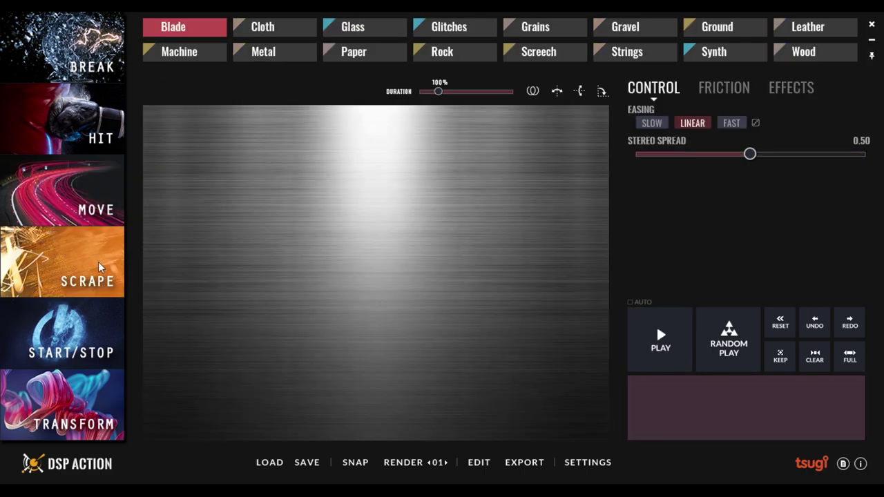
{"action": "mouse_move", "coordinate": [240, 275]}
{"action": "left_mouse_down"}
{"action": "mouse_move", "coordinate": [413, 279]}
{"action": "mouse_move", "coordinate": [485, 264]}
{"action": "mouse_move", "coordinate": [449, 174]}
{"action": "mouse_move", "coordinate": [382, 175]}
{"action": "mouse_move", "coordinate": [332, 275]}
{"action": "mouse_move", "coordinate": [359, 351]}
{"action": "mouse_move", "coordinate": [429, 380]}
{"action": "mouse_move", "coordinate": [503, 312]}
{"action": "left_mouse_up"}
{"action": "left_click", "coordinate": [544, 54]}
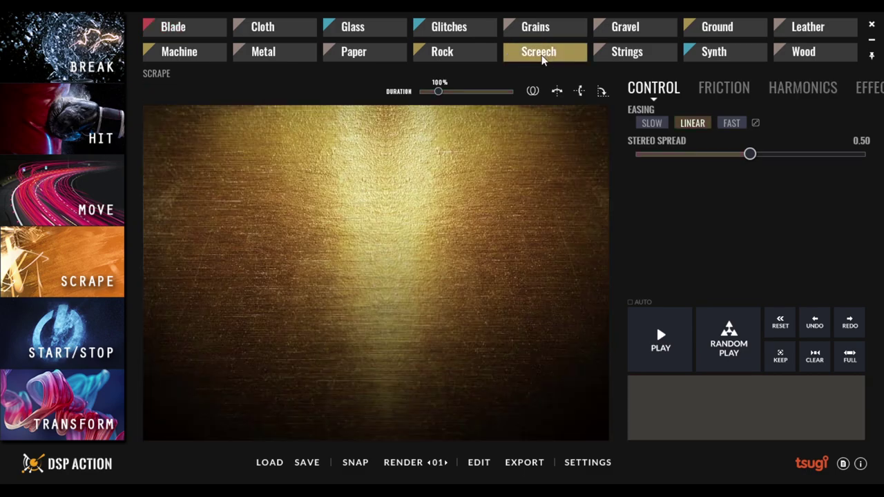
{"action": "mouse_move", "coordinate": [421, 272]}
{"action": "left_mouse_down"}
{"action": "mouse_move", "coordinate": [389, 238]}
{"action": "mouse_move", "coordinate": [363, 343]}
{"action": "mouse_move", "coordinate": [548, 309]}
{"action": "mouse_move", "coordinate": [591, 223]}
{"action": "left_mouse_up"}
{"action": "left_click", "coordinate": [629, 56]}
{"action": "left_click_drag", "start_coordinate": [511, 183], "coordinate": [472, 243]}
{"action": "mouse_move", "coordinate": [347, 308]}
{"action": "left_mouse_down"}
{"action": "mouse_move", "coordinate": [329, 404]}
{"action": "mouse_move", "coordinate": [312, 306]}
{"action": "mouse_move", "coordinate": [320, 201]}
{"action": "mouse_move", "coordinate": [258, 160]}
{"action": "mouse_move", "coordinate": [229, 189]}
{"action": "left_mouse_up"}
{"action": "left_click_drag", "start_coordinate": [223, 219], "coordinate": [225, 218]}
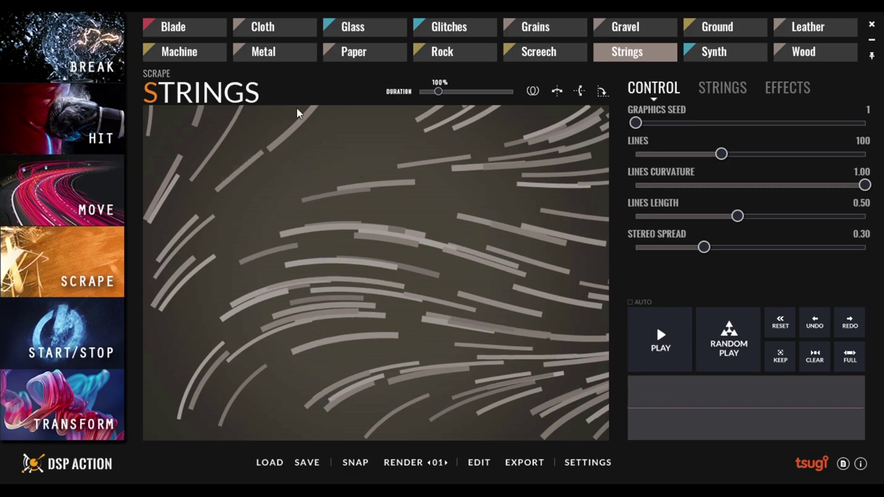
Draw gestures on the Machine saw blade, the Wood grain and the Synth backdrop.
{"action": "left_click", "coordinate": [181, 53]}
{"action": "left_click_drag", "start_coordinate": [342, 202], "coordinate": [389, 216]}
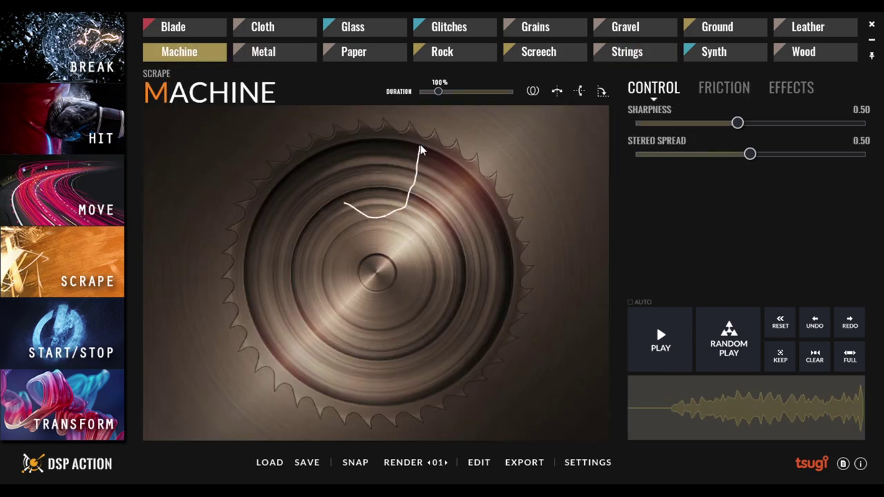
{"action": "mouse_move", "coordinate": [514, 208]}
{"action": "left_mouse_down"}
{"action": "mouse_move", "coordinate": [537, 271]}
{"action": "mouse_move", "coordinate": [430, 385]}
{"action": "mouse_move", "coordinate": [323, 359]}
{"action": "left_mouse_up"}
{"action": "left_click", "coordinate": [796, 58]}
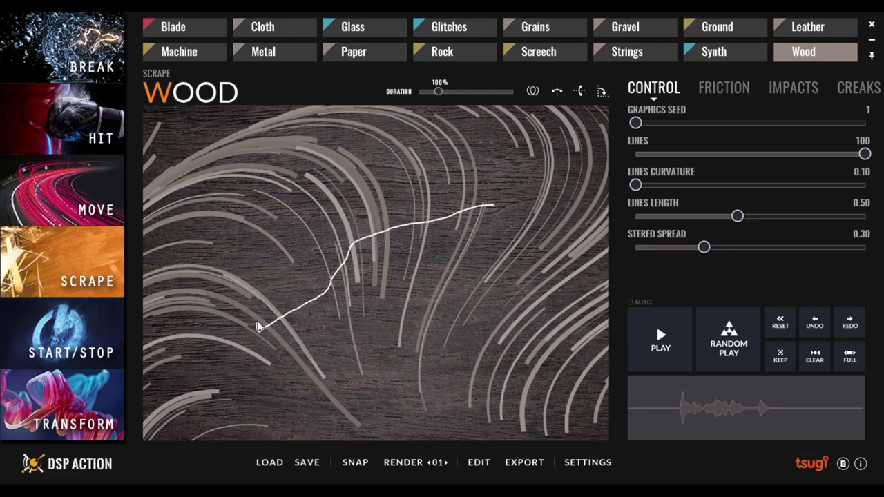
{"action": "mouse_move", "coordinate": [257, 326]}
{"action": "left_mouse_down"}
{"action": "mouse_move", "coordinate": [219, 296]}
{"action": "mouse_move", "coordinate": [283, 150]}
{"action": "mouse_move", "coordinate": [457, 384]}
{"action": "mouse_move", "coordinate": [368, 194]}
{"action": "mouse_move", "coordinate": [414, 349]}
{"action": "mouse_move", "coordinate": [393, 220]}
{"action": "mouse_move", "coordinate": [587, 261]}
{"action": "mouse_move", "coordinate": [554, 279]}
{"action": "left_mouse_up"}
{"action": "left_click", "coordinate": [725, 54]}
{"action": "mouse_move", "coordinate": [415, 215]}
{"action": "left_mouse_down"}
{"action": "mouse_move", "coordinate": [364, 245]}
{"action": "mouse_move", "coordinate": [348, 276]}
{"action": "mouse_move", "coordinate": [368, 312]}
{"action": "mouse_move", "coordinate": [448, 336]}
{"action": "mouse_move", "coordinate": [543, 286]}
{"action": "mouse_move", "coordinate": [543, 237]}
{"action": "mouse_move", "coordinate": [501, 190]}
{"action": "mouse_move", "coordinate": [428, 171]}
{"action": "mouse_move", "coordinate": [344, 183]}
{"action": "mouse_move", "coordinate": [241, 246]}
{"action": "mouse_move", "coordinate": [209, 335]}
{"action": "mouse_move", "coordinate": [250, 354]}
{"action": "mouse_move", "coordinate": [414, 342]}
{"action": "left_mouse_up"}
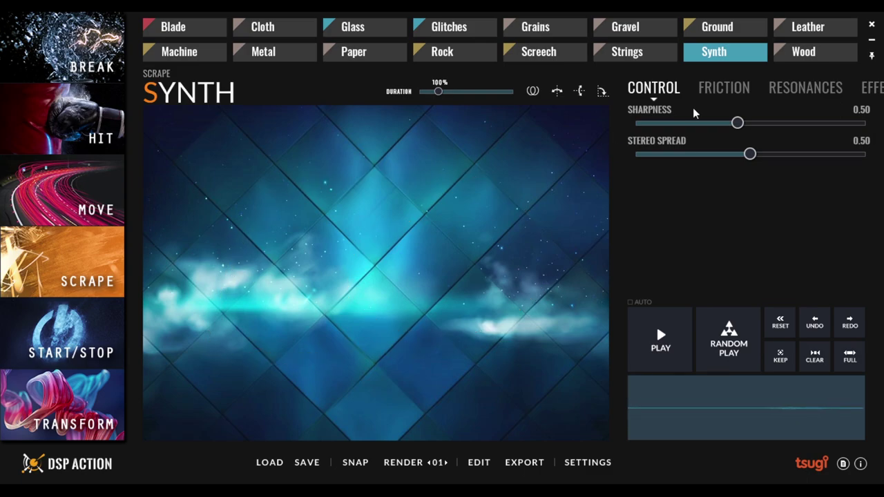
Load Ground, loop a large stroke over the cracked earth, and play three random variations before stopping.
{"action": "left_click", "coordinate": [719, 31]}
{"action": "mouse_move", "coordinate": [371, 242]}
{"action": "left_mouse_down"}
{"action": "mouse_move", "coordinate": [310, 236]}
{"action": "mouse_move", "coordinate": [245, 256]}
{"action": "mouse_move", "coordinate": [246, 335]}
{"action": "mouse_move", "coordinate": [391, 400]}
{"action": "mouse_move", "coordinate": [497, 229]}
{"action": "mouse_move", "coordinate": [484, 168]}
{"action": "mouse_move", "coordinate": [473, 236]}
{"action": "mouse_move", "coordinate": [515, 433]}
{"action": "mouse_move", "coordinate": [549, 388]}
{"action": "mouse_move", "coordinate": [560, 345]}
{"action": "mouse_move", "coordinate": [570, 275]}
{"action": "mouse_move", "coordinate": [558, 175]}
{"action": "mouse_move", "coordinate": [434, 154]}
{"action": "mouse_move", "coordinate": [326, 211]}
{"action": "left_mouse_up"}
{"action": "left_click", "coordinate": [733, 345]}
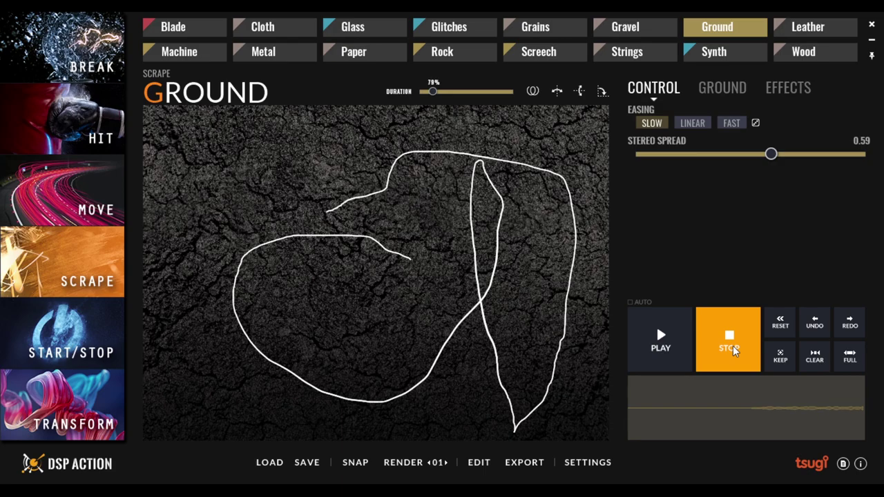
{"action": "left_click", "coordinate": [733, 346]}
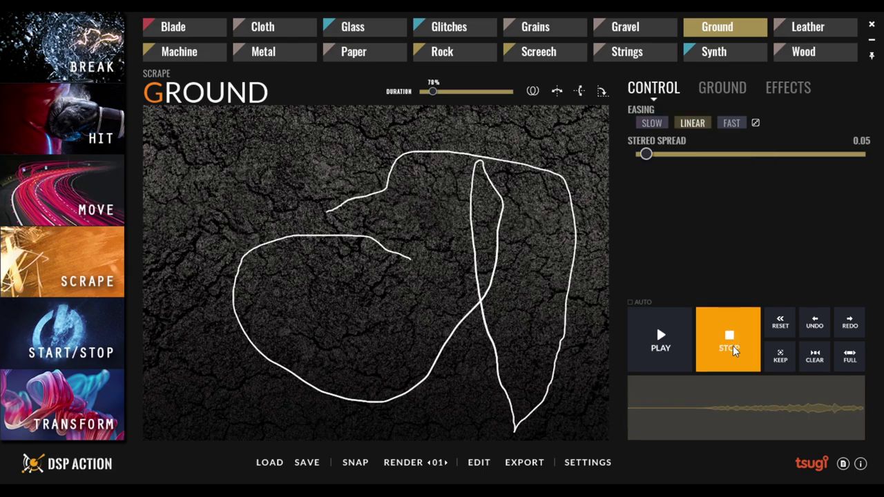
{"action": "left_click", "coordinate": [733, 345]}
{"action": "left_click", "coordinate": [732, 346]}
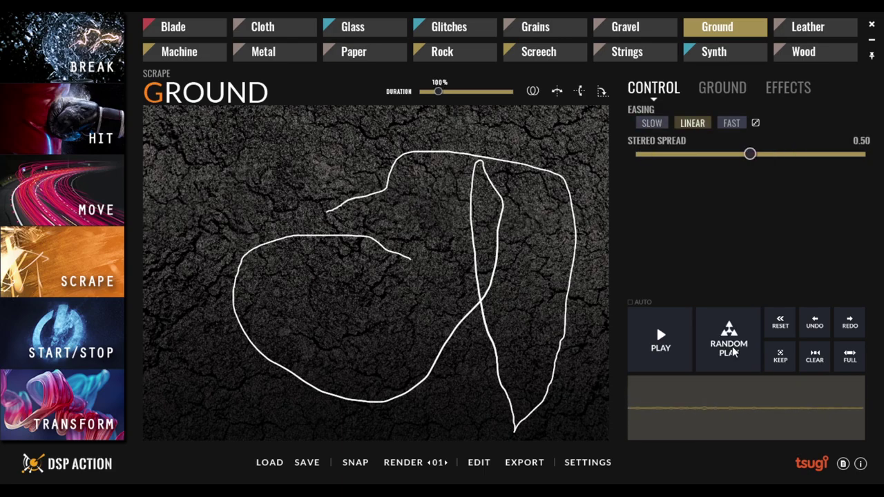
Draw a gesture around the Activation power button, then load Alarm and draw a looping trail on its pad.
{"action": "left_click", "coordinate": [83, 349]}
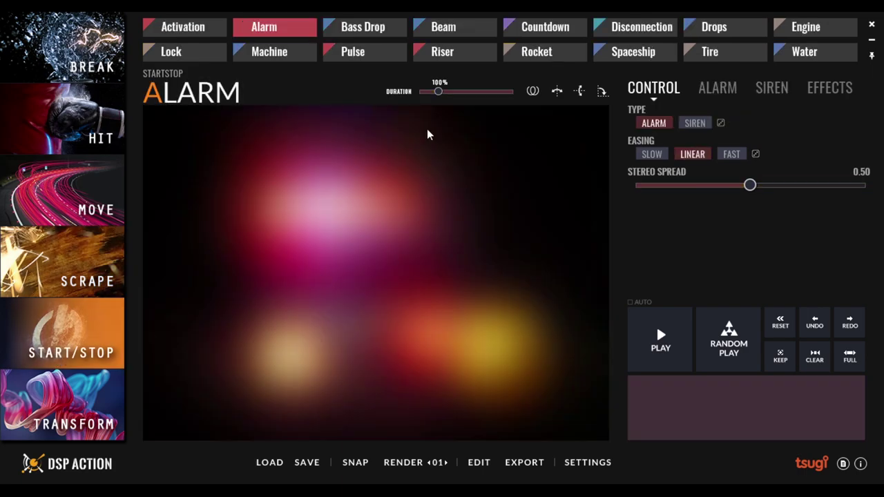
{"action": "key", "text": "Left"}
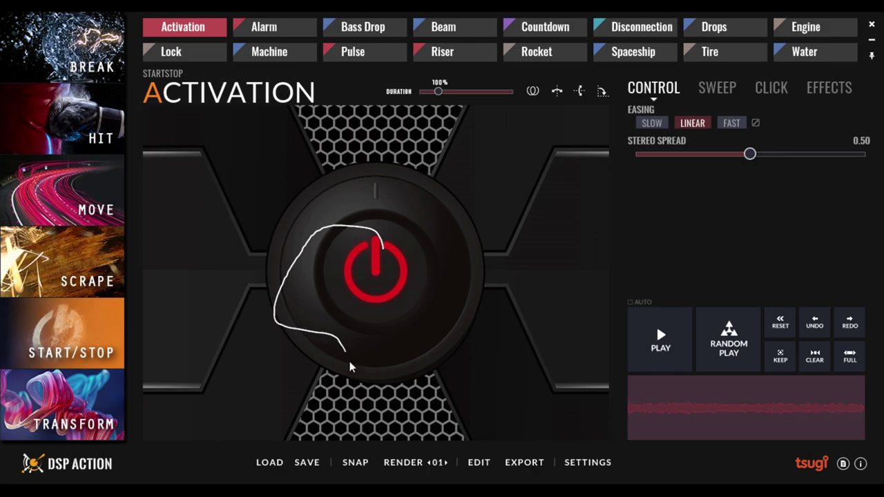
{"action": "mouse_move", "coordinate": [350, 361]}
{"action": "left_mouse_down"}
{"action": "mouse_move", "coordinate": [353, 406]}
{"action": "mouse_move", "coordinate": [410, 424]}
{"action": "mouse_move", "coordinate": [476, 260]}
{"action": "mouse_move", "coordinate": [431, 161]}
{"action": "mouse_move", "coordinate": [353, 135]}
{"action": "mouse_move", "coordinate": [329, 147]}
{"action": "mouse_move", "coordinate": [312, 272]}
{"action": "mouse_move", "coordinate": [342, 451]}
{"action": "mouse_move", "coordinate": [256, 390]}
{"action": "mouse_move", "coordinate": [89, 395]}
{"action": "left_mouse_up"}
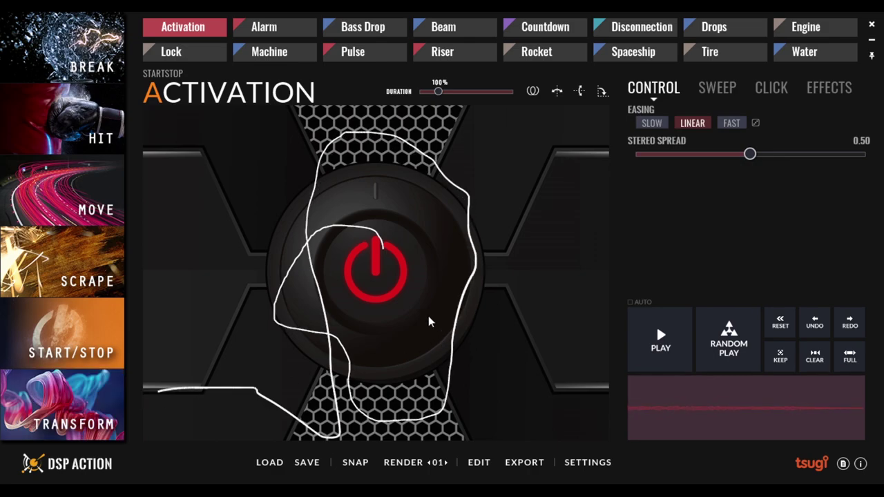
{"action": "left_click", "coordinate": [266, 28]}
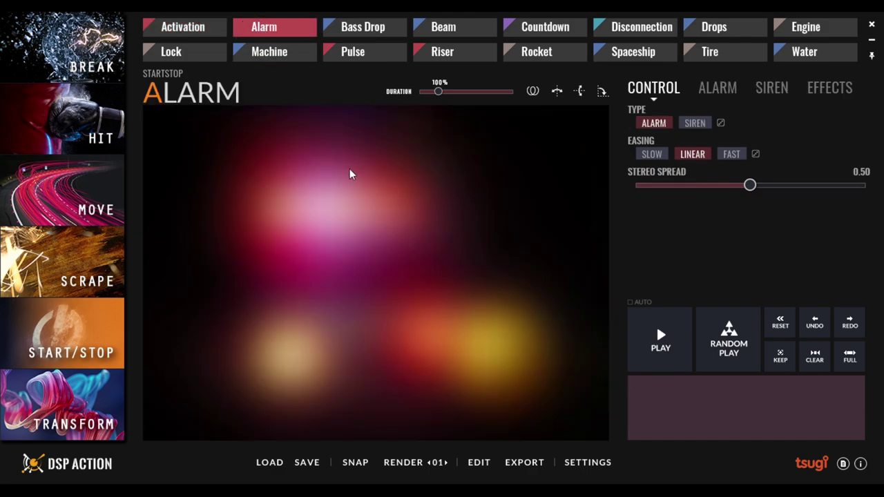
{"action": "mouse_move", "coordinate": [382, 241]}
{"action": "left_mouse_down"}
{"action": "mouse_move", "coordinate": [328, 177]}
{"action": "mouse_move", "coordinate": [279, 295]}
{"action": "mouse_move", "coordinate": [523, 309]}
{"action": "mouse_move", "coordinate": [388, 153]}
{"action": "mouse_move", "coordinate": [445, 269]}
{"action": "mouse_move", "coordinate": [300, 327]}
{"action": "mouse_move", "coordinate": [257, 356]}
{"action": "mouse_move", "coordinate": [336, 294]}
{"action": "left_mouse_up"}
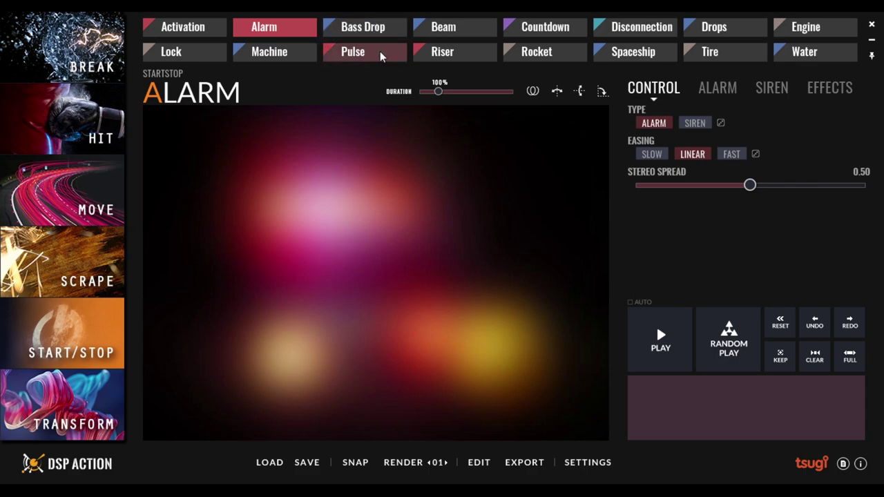
Load Bass Drop, draw vertical and looping strokes on its pad, widen Stereo Spread to 1.00, and play it.
{"action": "left_click", "coordinate": [365, 27]}
{"action": "mouse_move", "coordinate": [350, 198]}
{"action": "left_mouse_down"}
{"action": "mouse_move", "coordinate": [364, 337]}
{"action": "mouse_move", "coordinate": [357, 457]}
{"action": "left_mouse_up"}
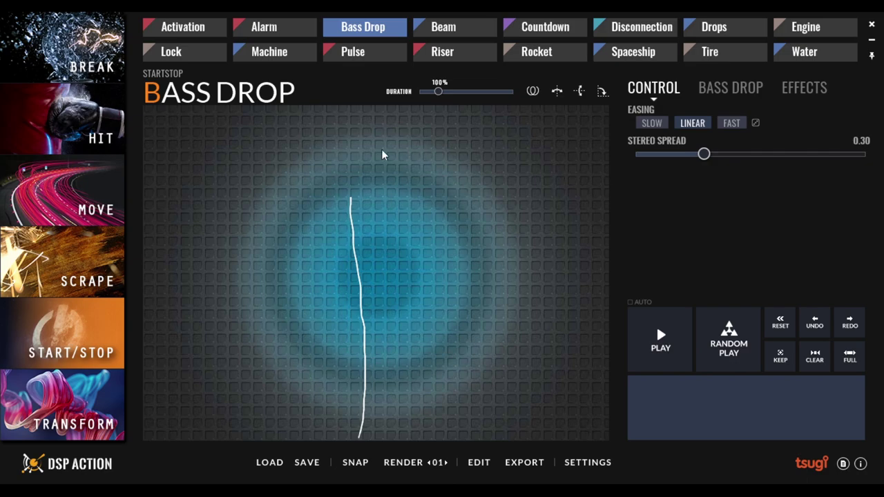
{"action": "mouse_move", "coordinate": [412, 125]}
{"action": "left_mouse_down"}
{"action": "mouse_move", "coordinate": [415, 263]}
{"action": "mouse_move", "coordinate": [393, 430]}
{"action": "left_mouse_up"}
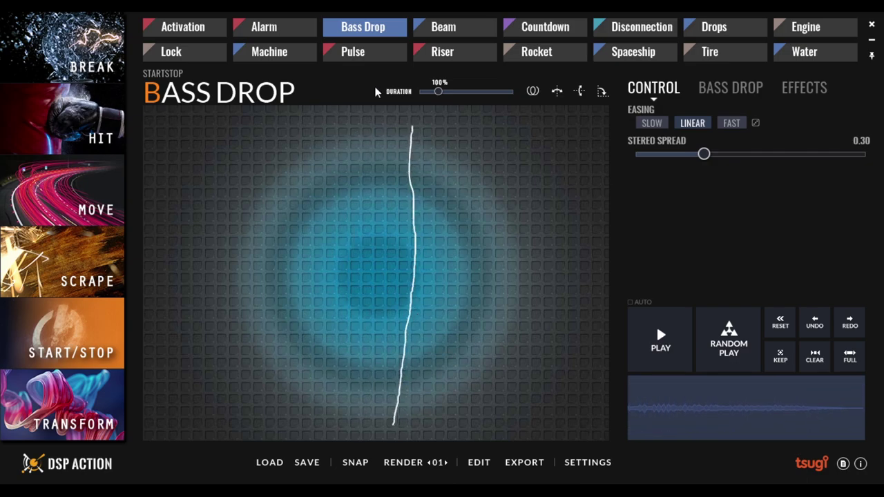
{"action": "mouse_move", "coordinate": [190, 251]}
{"action": "left_mouse_down"}
{"action": "mouse_move", "coordinate": [429, 249]}
{"action": "mouse_move", "coordinate": [551, 267]}
{"action": "mouse_move", "coordinate": [584, 303]}
{"action": "mouse_move", "coordinate": [334, 261]}
{"action": "mouse_move", "coordinate": [192, 310]}
{"action": "mouse_move", "coordinate": [282, 348]}
{"action": "mouse_move", "coordinate": [458, 352]}
{"action": "mouse_move", "coordinate": [505, 393]}
{"action": "mouse_move", "coordinate": [364, 368]}
{"action": "left_mouse_up"}
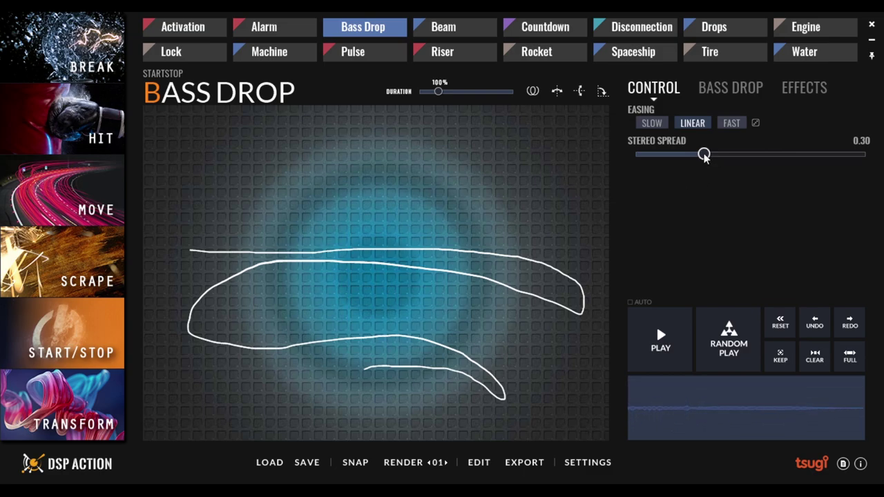
{"action": "left_click_drag", "start_coordinate": [704, 153], "coordinate": [864, 153]}
{"action": "left_click", "coordinate": [658, 338]}
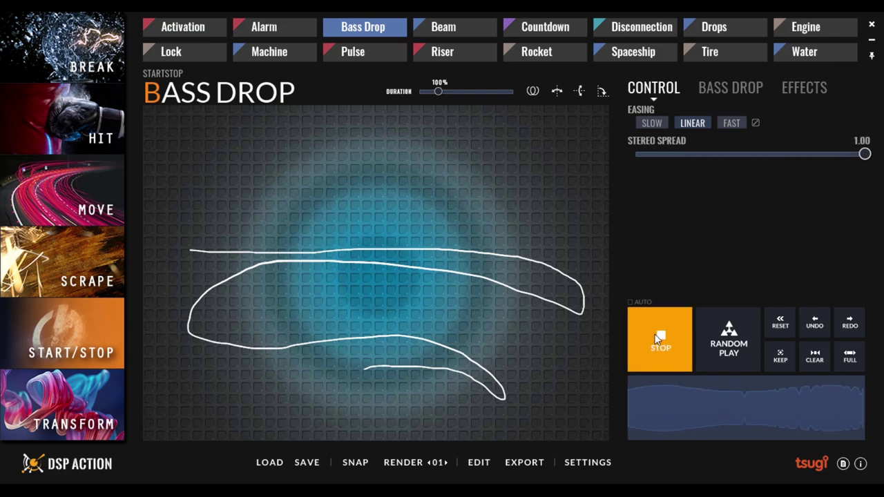
Stop playback, enable AUTO, lower Bass Drop's oscillator from 80% to 57%, then load Beam.
{"action": "left_click", "coordinate": [631, 302]}
{"action": "left_click", "coordinate": [713, 368]}
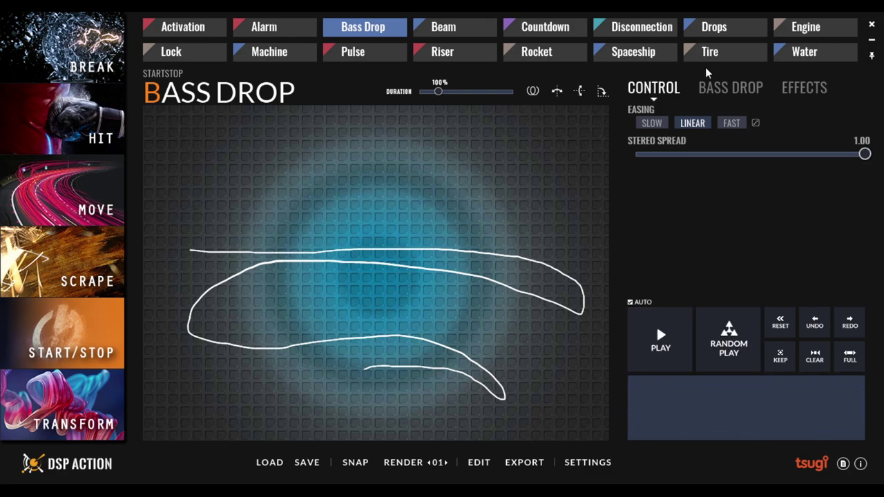
{"action": "left_click", "coordinate": [718, 86]}
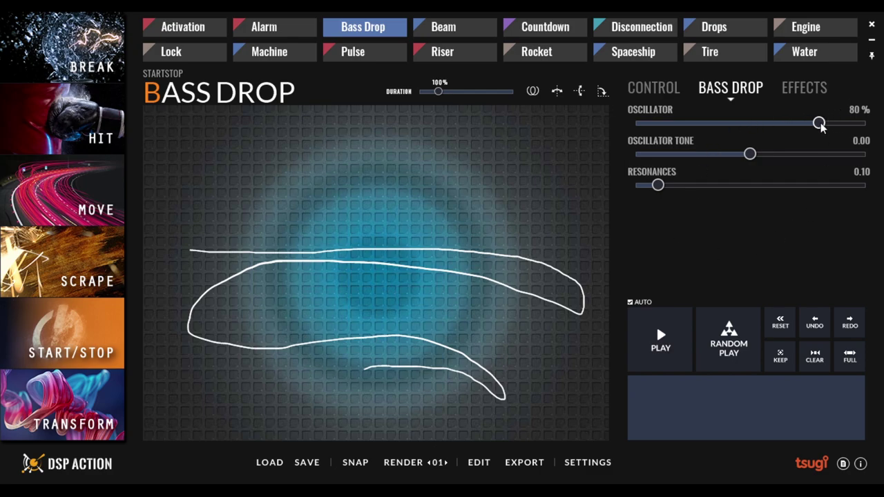
{"action": "left_click_drag", "start_coordinate": [821, 125], "coordinate": [778, 128]}
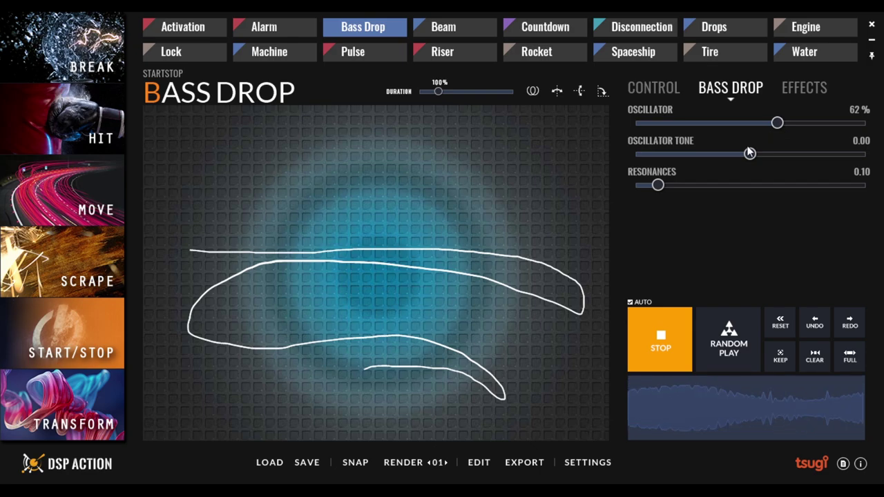
{"action": "mouse_move", "coordinate": [777, 124]}
{"action": "left_mouse_down"}
{"action": "mouse_move", "coordinate": [712, 125]}
{"action": "mouse_move", "coordinate": [766, 123]}
{"action": "left_mouse_up"}
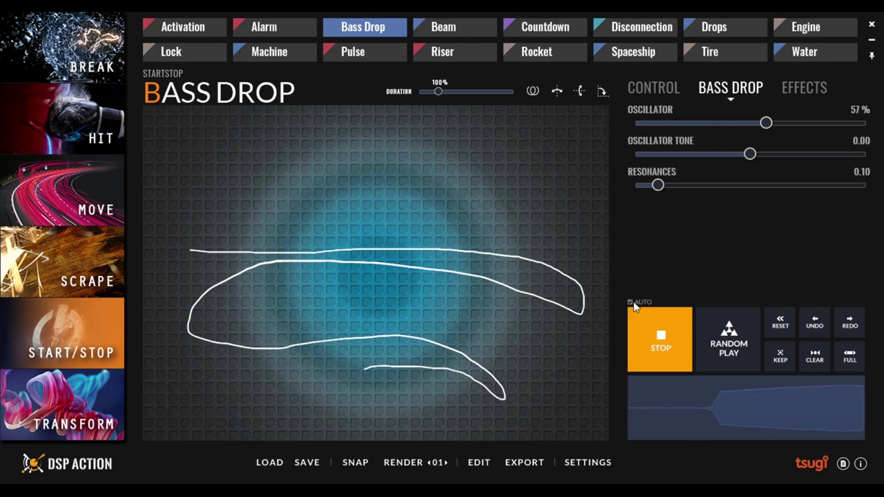
{"action": "left_click", "coordinate": [461, 28]}
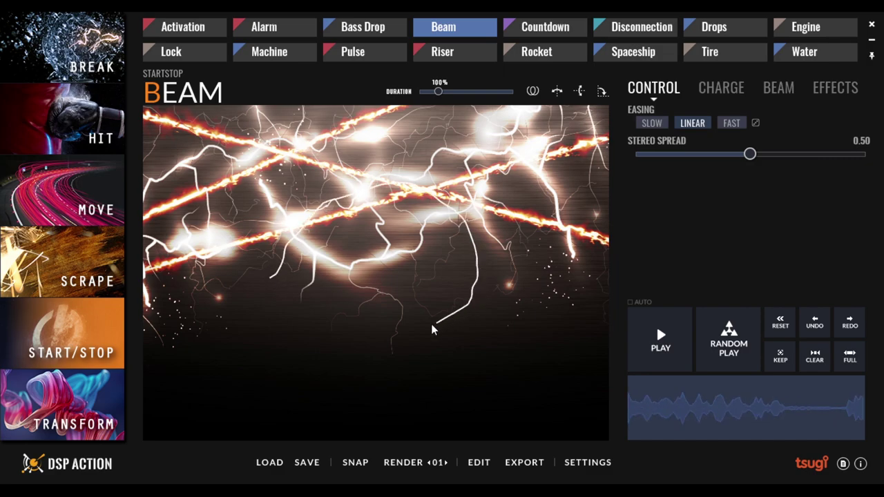
Draw two loops over the Beam preview, then load Countdown and trace a loop around its lines.
{"action": "mouse_move", "coordinate": [431, 328]}
{"action": "left_mouse_down"}
{"action": "mouse_move", "coordinate": [361, 313]}
{"action": "mouse_move", "coordinate": [322, 290]}
{"action": "mouse_move", "coordinate": [274, 315]}
{"action": "mouse_move", "coordinate": [319, 335]}
{"action": "mouse_move", "coordinate": [463, 301]}
{"action": "mouse_move", "coordinate": [424, 166]}
{"action": "left_mouse_up"}
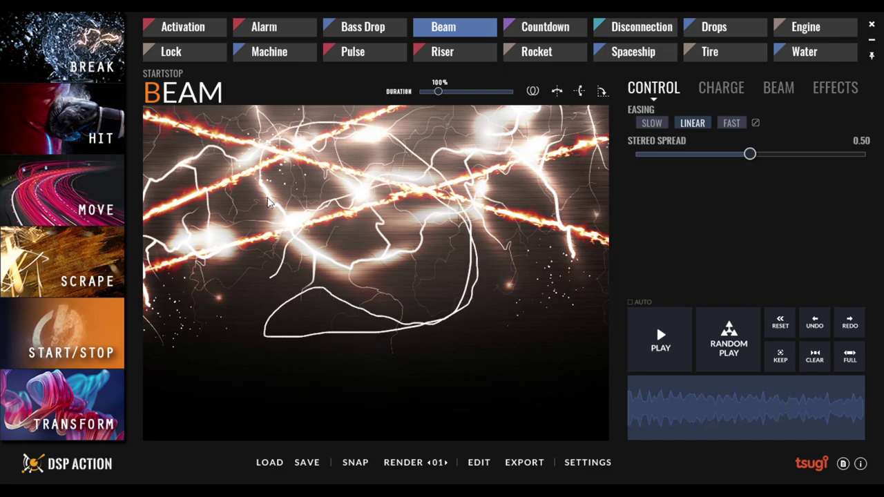
{"action": "mouse_move", "coordinate": [274, 218]}
{"action": "left_mouse_down"}
{"action": "mouse_move", "coordinate": [477, 298]}
{"action": "mouse_move", "coordinate": [354, 356]}
{"action": "mouse_move", "coordinate": [213, 382]}
{"action": "mouse_move", "coordinate": [366, 337]}
{"action": "left_mouse_up"}
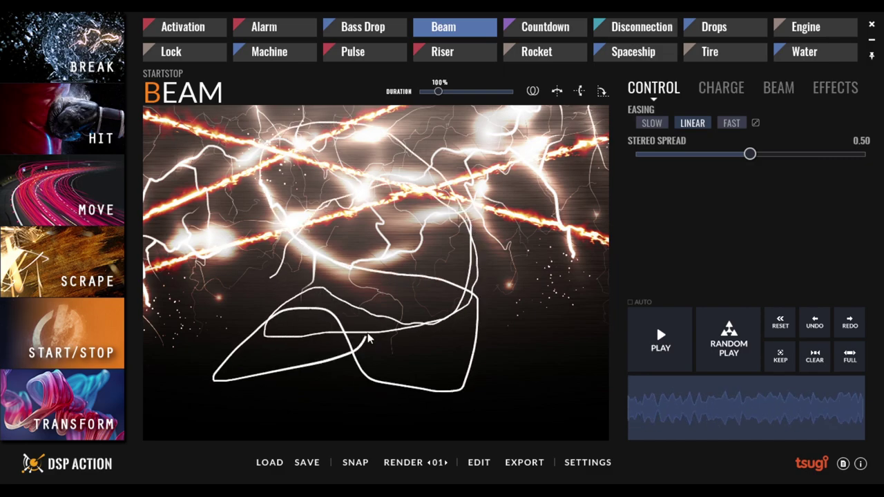
{"action": "left_click", "coordinate": [538, 30]}
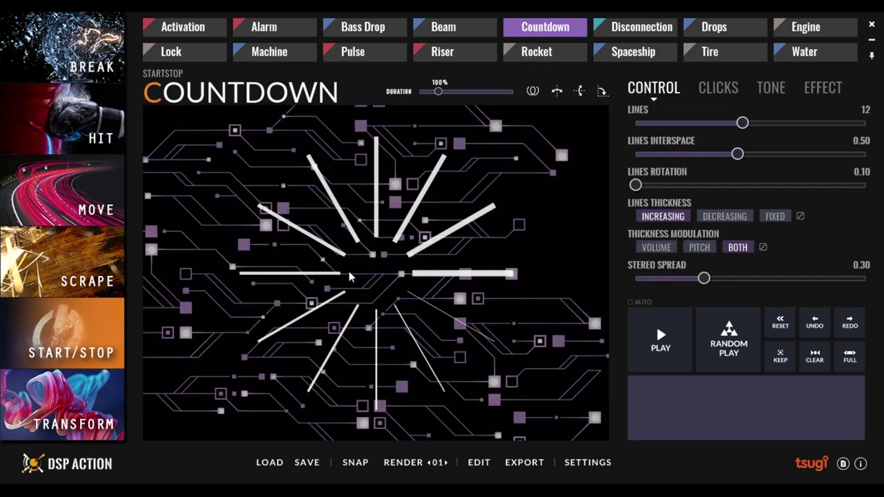
{"action": "mouse_move", "coordinate": [319, 285]}
{"action": "left_mouse_down"}
{"action": "mouse_move", "coordinate": [370, 378]}
{"action": "mouse_move", "coordinate": [429, 352]}
{"action": "mouse_move", "coordinate": [448, 241]}
{"action": "mouse_move", "coordinate": [440, 218]}
{"action": "mouse_move", "coordinate": [396, 200]}
{"action": "mouse_move", "coordinate": [363, 200]}
{"action": "mouse_move", "coordinate": [325, 219]}
{"action": "mouse_move", "coordinate": [308, 236]}
{"action": "mouse_move", "coordinate": [296, 279]}
{"action": "mouse_move", "coordinate": [312, 312]}
{"action": "mouse_move", "coordinate": [346, 341]}
{"action": "mouse_move", "coordinate": [399, 353]}
{"action": "mouse_move", "coordinate": [441, 312]}
{"action": "mouse_move", "coordinate": [454, 257]}
{"action": "mouse_move", "coordinate": [432, 219]}
{"action": "mouse_move", "coordinate": [438, 328]}
{"action": "mouse_move", "coordinate": [390, 359]}
{"action": "mouse_move", "coordinate": [307, 350]}
{"action": "mouse_move", "coordinate": [295, 269]}
{"action": "mouse_move", "coordinate": [327, 212]}
{"action": "mouse_move", "coordinate": [403, 216]}
{"action": "mouse_move", "coordinate": [463, 274]}
{"action": "mouse_move", "coordinate": [471, 328]}
{"action": "mouse_move", "coordinate": [362, 423]}
{"action": "mouse_move", "coordinate": [272, 370]}
{"action": "mouse_move", "coordinate": [277, 311]}
{"action": "left_mouse_up"}
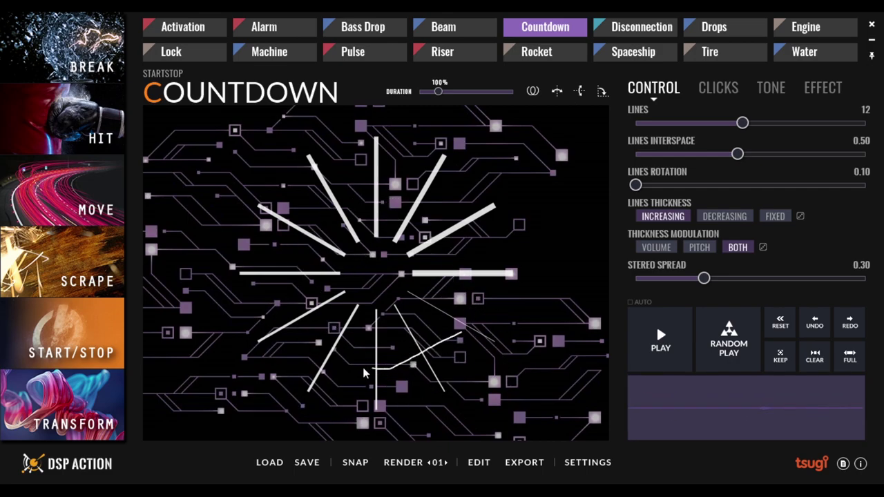
{"action": "mouse_move", "coordinate": [309, 334]}
{"action": "left_mouse_down"}
{"action": "mouse_move", "coordinate": [298, 277]}
{"action": "mouse_move", "coordinate": [306, 235]}
{"action": "mouse_move", "coordinate": [350, 206]}
{"action": "mouse_move", "coordinate": [374, 201]}
{"action": "mouse_move", "coordinate": [434, 215]}
{"action": "mouse_move", "coordinate": [466, 245]}
{"action": "mouse_move", "coordinate": [483, 283]}
{"action": "left_mouse_up"}
Randomize and audition Countdown, reset it to defaults, then load Drops and draw an arc over its ripples.
{"action": "left_click", "coordinate": [727, 344]}
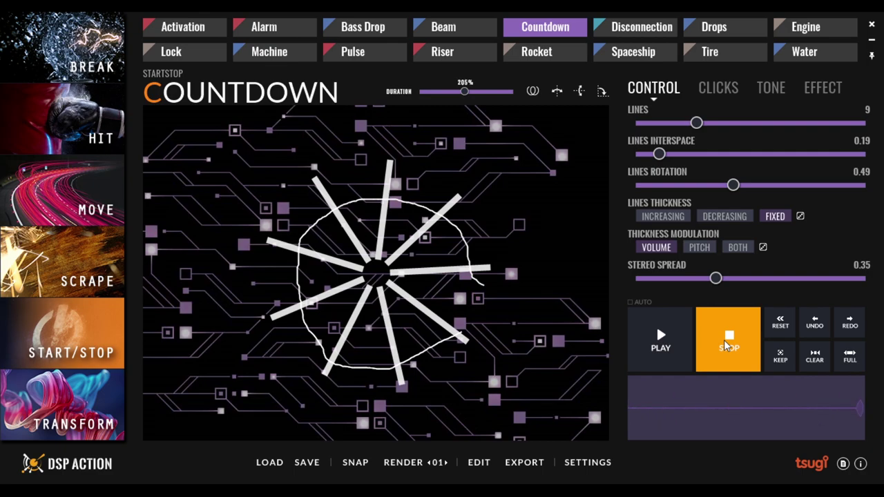
{"action": "left_click", "coordinate": [726, 344]}
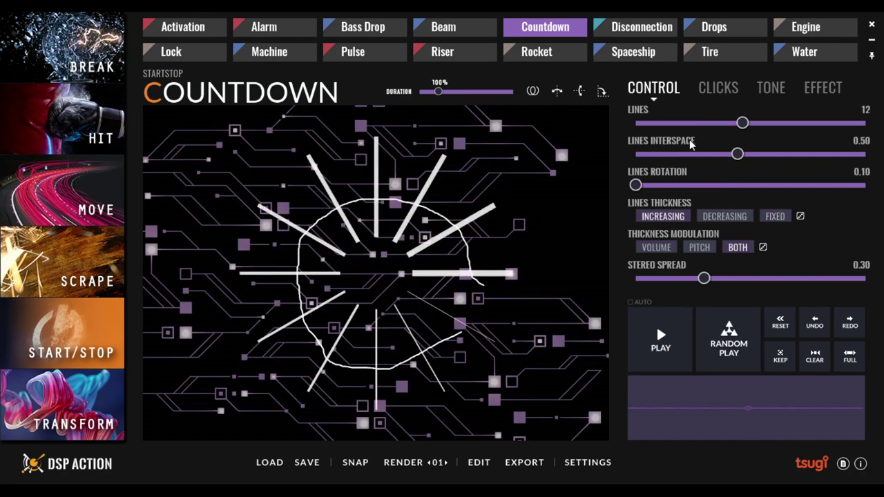
{"action": "left_click", "coordinate": [644, 29]}
{"action": "mouse_move", "coordinate": [425, 301]}
{"action": "left_mouse_down"}
{"action": "mouse_move", "coordinate": [392, 371]}
{"action": "mouse_move", "coordinate": [230, 382]}
{"action": "mouse_move", "coordinate": [188, 178]}
{"action": "mouse_move", "coordinate": [308, 150]}
{"action": "mouse_move", "coordinate": [430, 191]}
{"action": "mouse_move", "coordinate": [382, 338]}
{"action": "mouse_move", "coordinate": [525, 339]}
{"action": "left_mouse_up"}
{"action": "left_click", "coordinate": [718, 29]}
{"action": "mouse_move", "coordinate": [328, 290]}
{"action": "left_mouse_down"}
{"action": "mouse_move", "coordinate": [284, 275]}
{"action": "mouse_move", "coordinate": [387, 279]}
{"action": "mouse_move", "coordinate": [466, 265]}
{"action": "mouse_move", "coordinate": [427, 193]}
{"action": "mouse_move", "coordinate": [383, 188]}
{"action": "mouse_move", "coordinate": [305, 206]}
{"action": "mouse_move", "coordinate": [359, 261]}
{"action": "mouse_move", "coordinate": [449, 225]}
{"action": "mouse_move", "coordinate": [419, 134]}
{"action": "mouse_move", "coordinate": [328, 129]}
{"action": "left_mouse_up"}
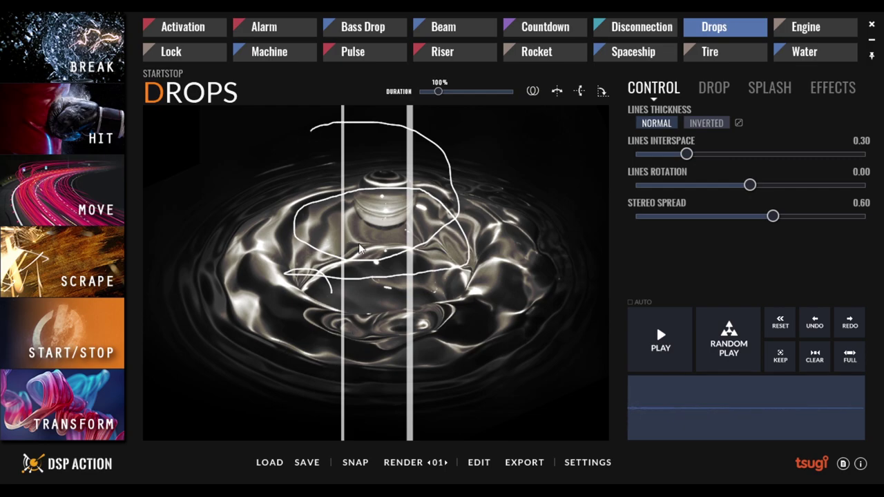
Clear the canvas and draw new gestures on the Drops and Engine presets.
{"action": "left_click", "coordinate": [267, 221]}
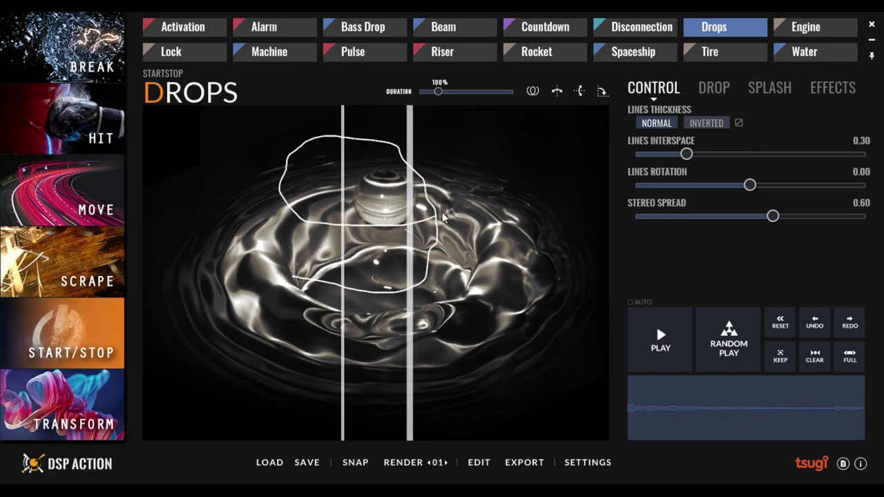
{"action": "mouse_move", "coordinate": [444, 212]}
{"action": "left_mouse_down"}
{"action": "mouse_move", "coordinate": [421, 173]}
{"action": "mouse_move", "coordinate": [299, 172]}
{"action": "left_mouse_up"}
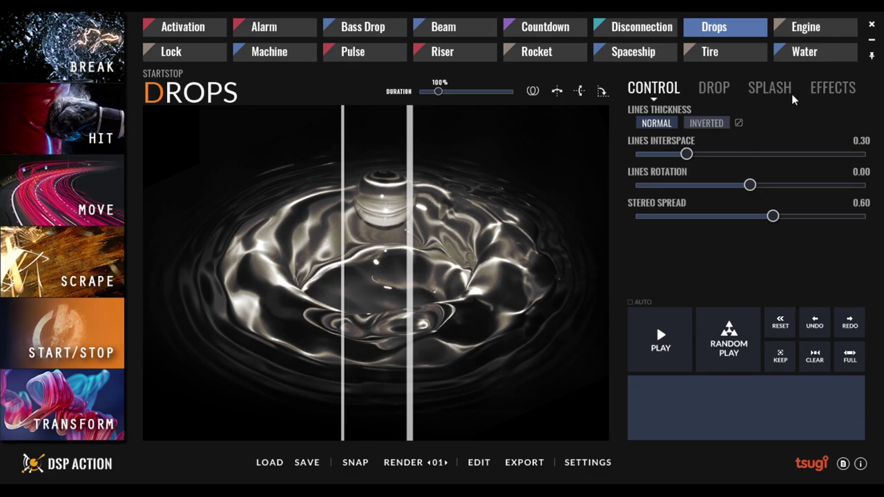
{"action": "left_click", "coordinate": [806, 28]}
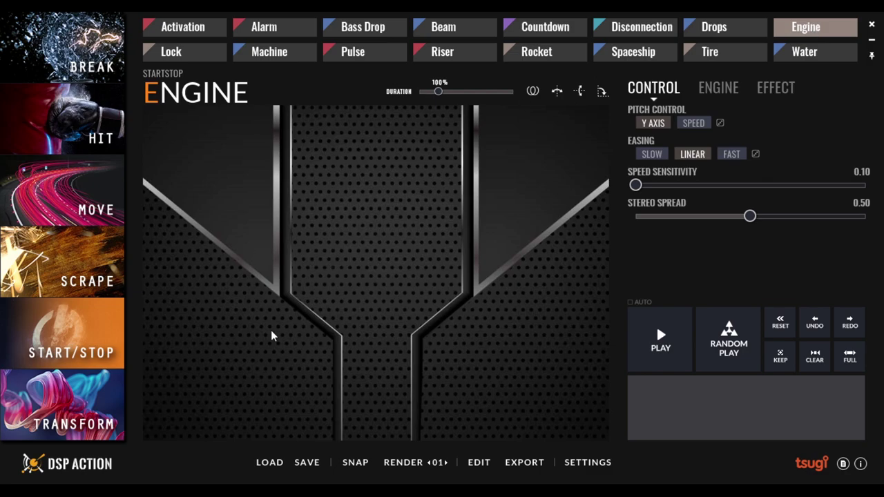
{"action": "left_click_drag", "start_coordinate": [365, 186], "coordinate": [382, 360]}
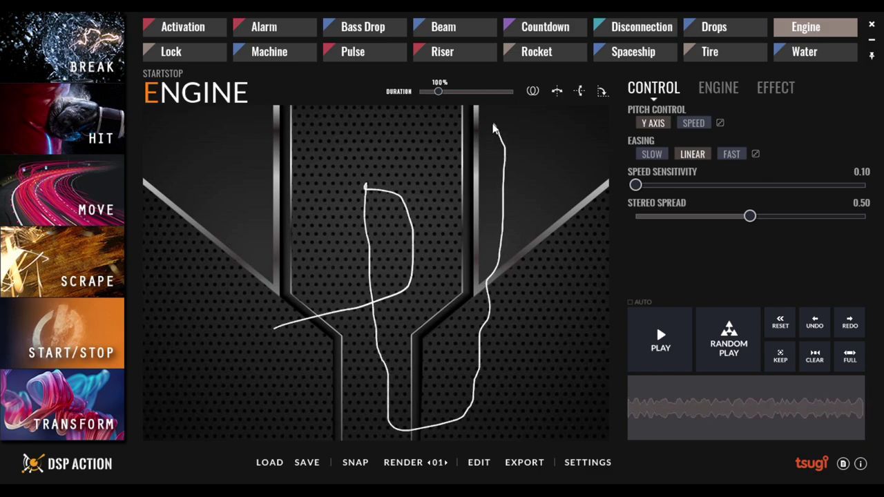
Clear the canvas, then draw a loop on Water and looping gestures on Spaceship.
{"action": "left_click", "coordinate": [387, 237]}
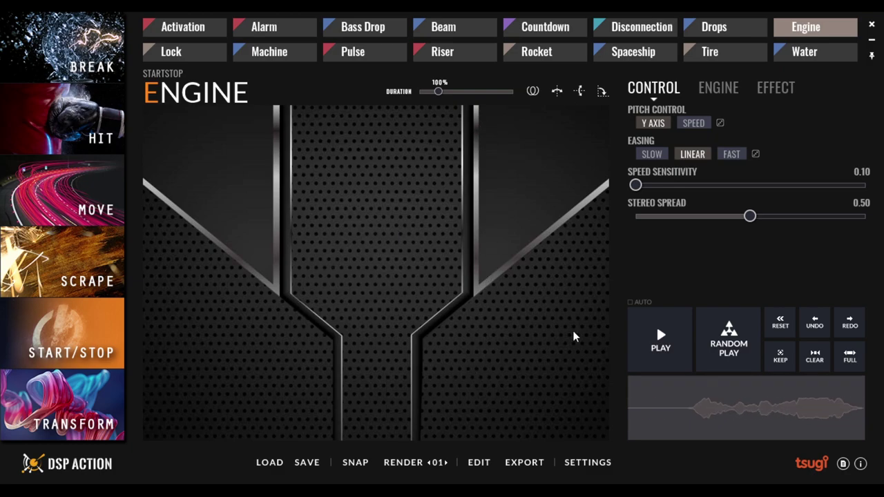
{"action": "left_click", "coordinate": [801, 54]}
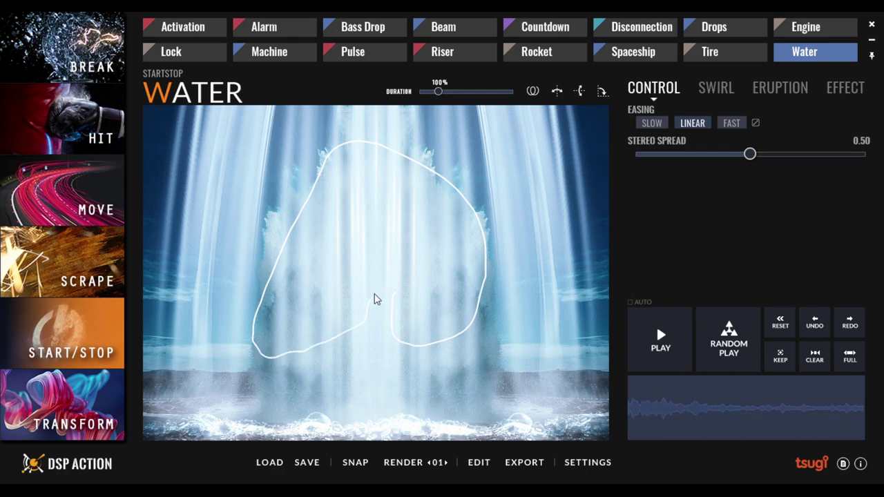
{"action": "mouse_move", "coordinate": [503, 263]}
{"action": "left_mouse_down"}
{"action": "mouse_move", "coordinate": [371, 199]}
{"action": "mouse_move", "coordinate": [319, 393]}
{"action": "left_mouse_up"}
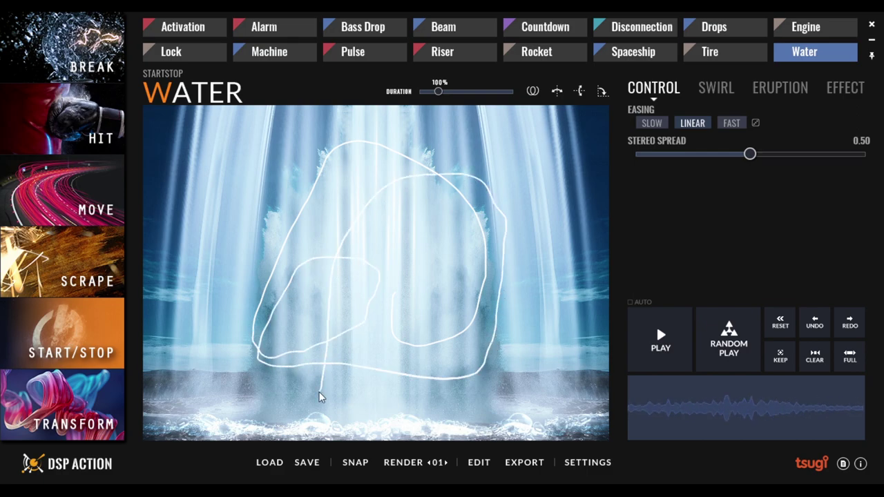
{"action": "left_click", "coordinate": [652, 55]}
{"action": "left_click_drag", "start_coordinate": [422, 308], "coordinate": [407, 320]}
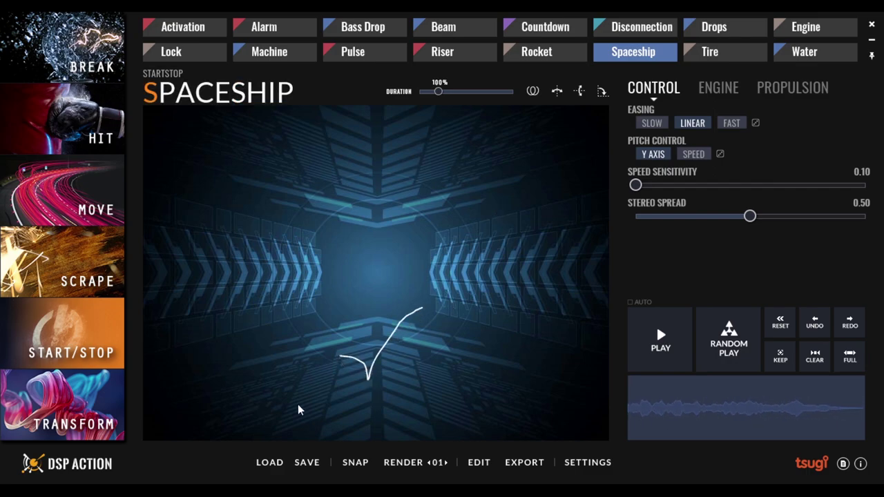
{"action": "mouse_move", "coordinate": [298, 404]}
{"action": "left_mouse_down"}
{"action": "mouse_move", "coordinate": [308, 244]}
{"action": "mouse_move", "coordinate": [523, 164]}
{"action": "mouse_move", "coordinate": [356, 296]}
{"action": "mouse_move", "coordinate": [458, 212]}
{"action": "mouse_move", "coordinate": [277, 312]}
{"action": "left_mouse_up"}
In the Transform category, draw gestures on the Computation and Chimes presets.
{"action": "left_click", "coordinate": [56, 434]}
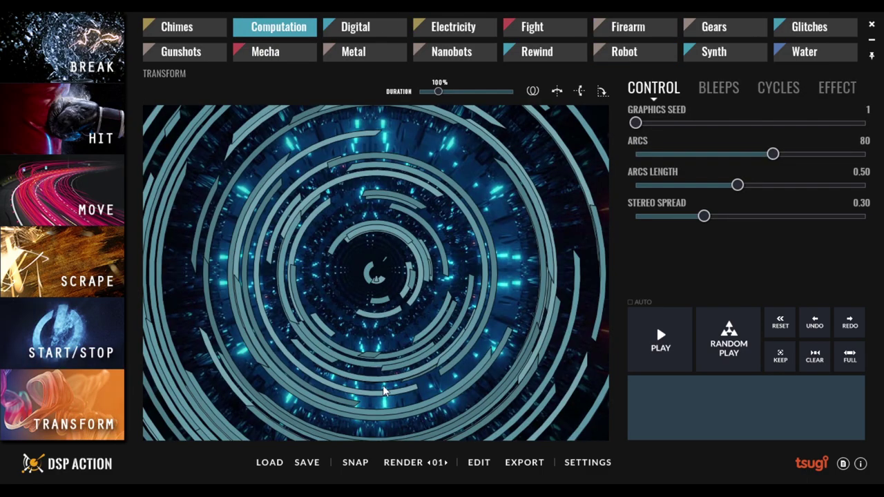
{"action": "mouse_move", "coordinate": [461, 380]}
{"action": "left_mouse_down"}
{"action": "mouse_move", "coordinate": [472, 281]}
{"action": "mouse_move", "coordinate": [451, 210]}
{"action": "mouse_move", "coordinate": [412, 176]}
{"action": "mouse_move", "coordinate": [339, 173]}
{"action": "mouse_move", "coordinate": [207, 264]}
{"action": "left_mouse_up"}
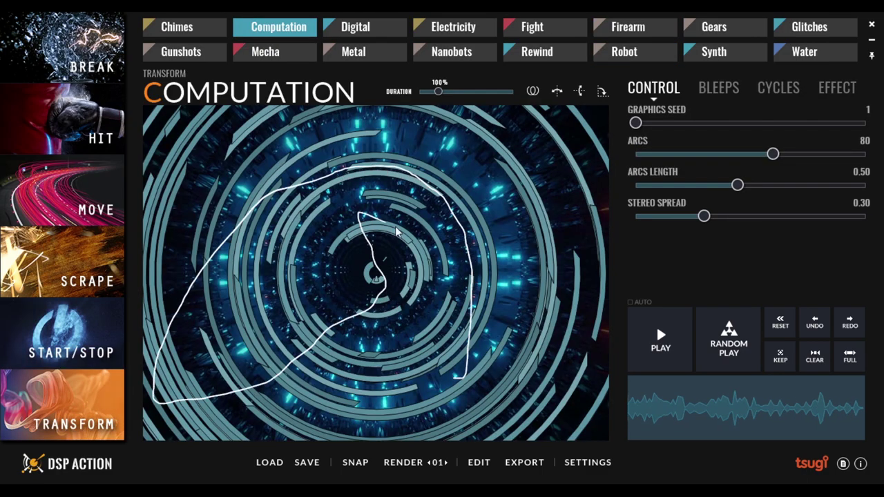
{"action": "mouse_move", "coordinate": [409, 237]}
{"action": "left_mouse_down"}
{"action": "mouse_move", "coordinate": [500, 287]}
{"action": "mouse_move", "coordinate": [501, 313]}
{"action": "left_mouse_up"}
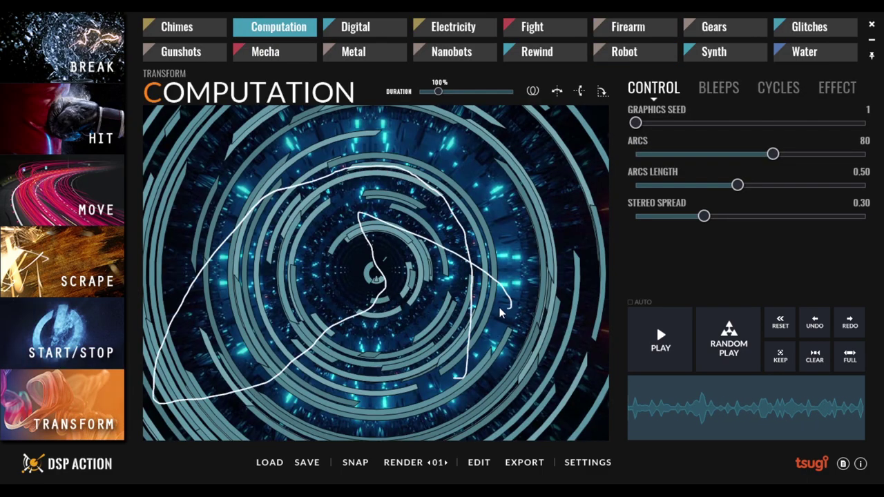
{"action": "left_click", "coordinate": [189, 26]}
{"action": "left_click_drag", "start_coordinate": [246, 311], "coordinate": [341, 303]}
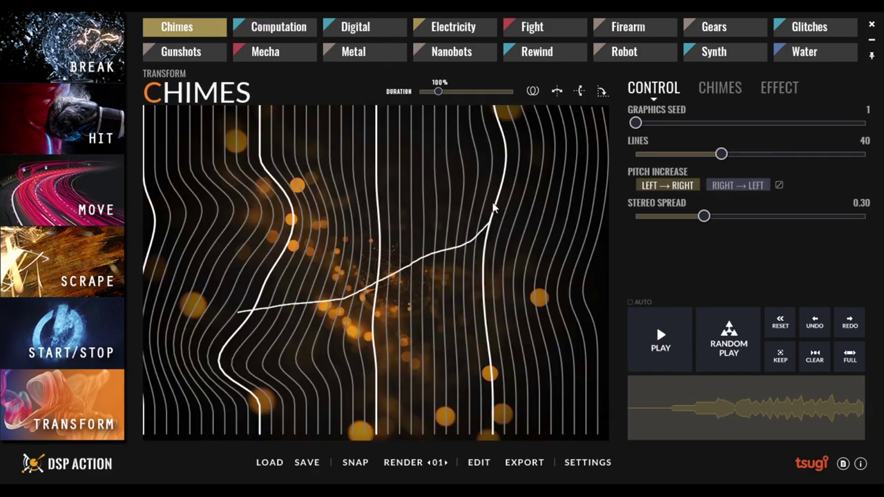
{"action": "mouse_move", "coordinate": [246, 292]}
{"action": "left_mouse_down"}
{"action": "mouse_move", "coordinate": [366, 381]}
{"action": "mouse_move", "coordinate": [501, 354]}
{"action": "mouse_move", "coordinate": [509, 334]}
{"action": "left_mouse_up"}
Load the Fight preset and draw zigzag and upward strokes to hear its hits.
{"action": "left_click", "coordinate": [544, 26]}
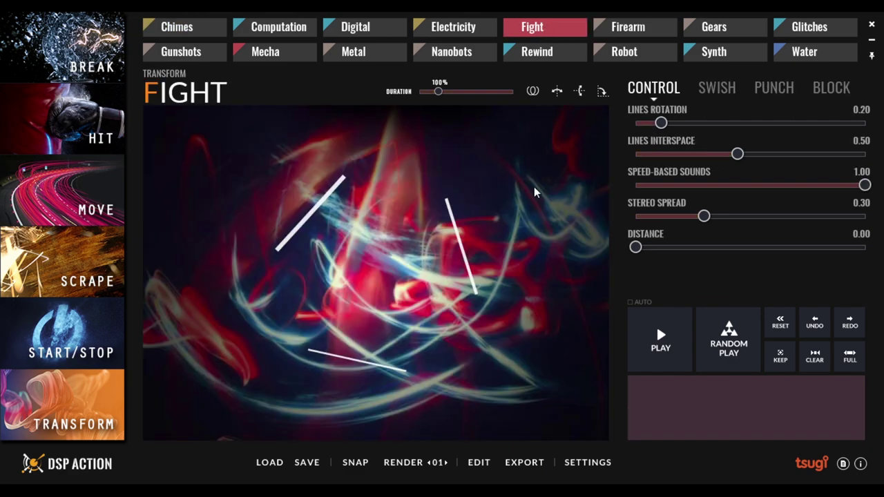
{"action": "mouse_move", "coordinate": [345, 401]}
{"action": "left_mouse_down"}
{"action": "mouse_move", "coordinate": [348, 243]}
{"action": "mouse_move", "coordinate": [359, 178]}
{"action": "left_mouse_up"}
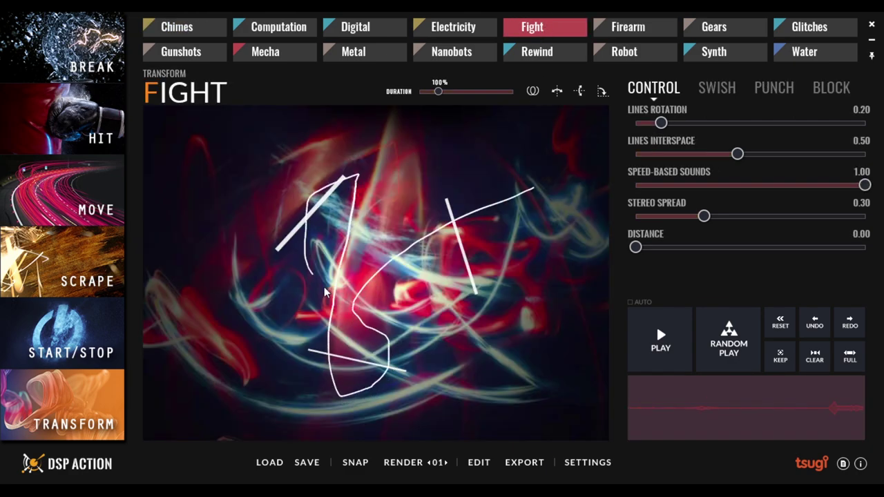
{"action": "mouse_move", "coordinate": [327, 389]}
{"action": "left_mouse_down"}
{"action": "mouse_move", "coordinate": [487, 213]}
{"action": "mouse_move", "coordinate": [556, 224]}
{"action": "mouse_move", "coordinate": [344, 354]}
{"action": "mouse_move", "coordinate": [476, 178]}
{"action": "mouse_move", "coordinate": [395, 276]}
{"action": "mouse_move", "coordinate": [407, 346]}
{"action": "mouse_move", "coordinate": [353, 357]}
{"action": "mouse_move", "coordinate": [470, 236]}
{"action": "mouse_move", "coordinate": [322, 198]}
{"action": "mouse_move", "coordinate": [411, 360]}
{"action": "mouse_move", "coordinate": [400, 312]}
{"action": "left_mouse_up"}
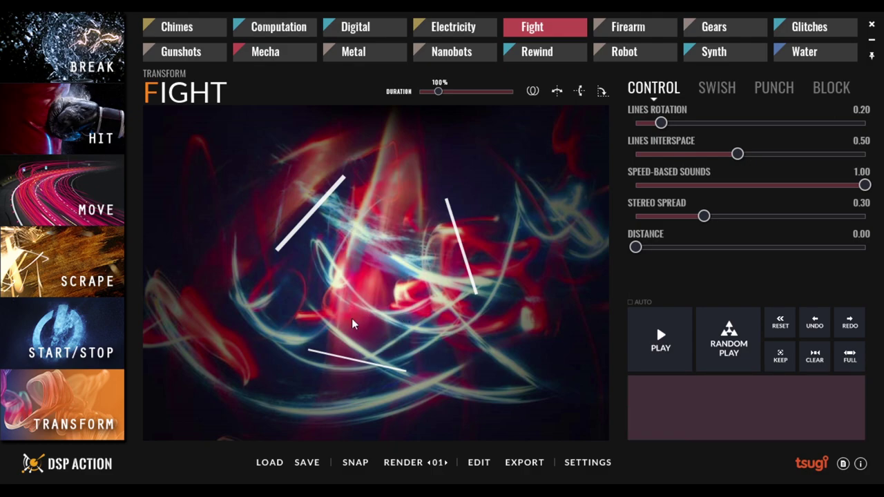
{"action": "mouse_move", "coordinate": [360, 351]}
{"action": "left_mouse_down"}
{"action": "mouse_move", "coordinate": [356, 389]}
{"action": "mouse_move", "coordinate": [462, 242]}
{"action": "mouse_move", "coordinate": [489, 238]}
{"action": "mouse_move", "coordinate": [488, 258]}
{"action": "mouse_move", "coordinate": [476, 247]}
{"action": "mouse_move", "coordinate": [493, 252]}
{"action": "mouse_move", "coordinate": [411, 264]}
{"action": "mouse_move", "coordinate": [464, 249]}
{"action": "mouse_move", "coordinate": [520, 257]}
{"action": "mouse_move", "coordinate": [413, 259]}
{"action": "mouse_move", "coordinate": [273, 206]}
{"action": "mouse_move", "coordinate": [350, 296]}
{"action": "mouse_move", "coordinate": [279, 131]}
{"action": "mouse_move", "coordinate": [331, 246]}
{"action": "mouse_move", "coordinate": [367, 295]}
{"action": "left_mouse_up"}
{"action": "mouse_move", "coordinate": [342, 399]}
{"action": "left_mouse_down"}
{"action": "mouse_move", "coordinate": [382, 326]}
{"action": "mouse_move", "coordinate": [384, 356]}
{"action": "mouse_move", "coordinate": [383, 384]}
{"action": "mouse_move", "coordinate": [348, 309]}
{"action": "mouse_move", "coordinate": [338, 395]}
{"action": "mouse_move", "coordinate": [352, 391]}
{"action": "mouse_move", "coordinate": [458, 267]}
{"action": "mouse_move", "coordinate": [502, 179]}
{"action": "left_mouse_up"}
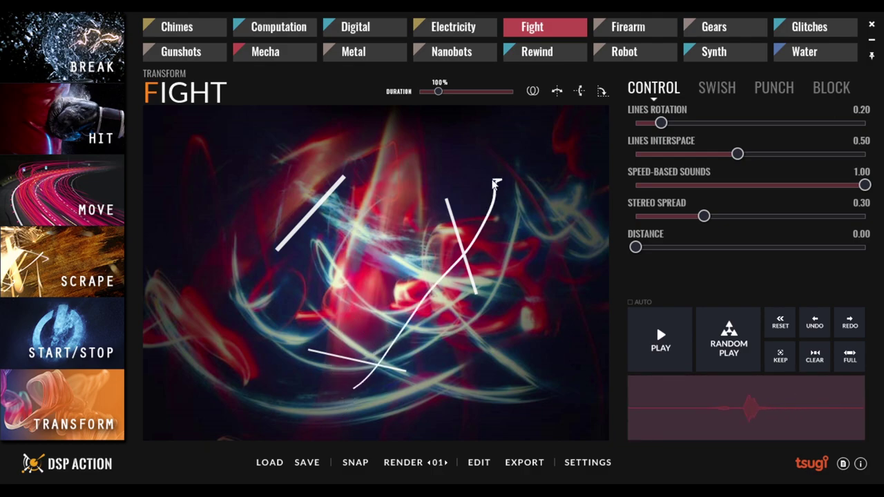
{"action": "left_click_drag", "start_coordinate": [359, 399], "coordinate": [290, 126]}
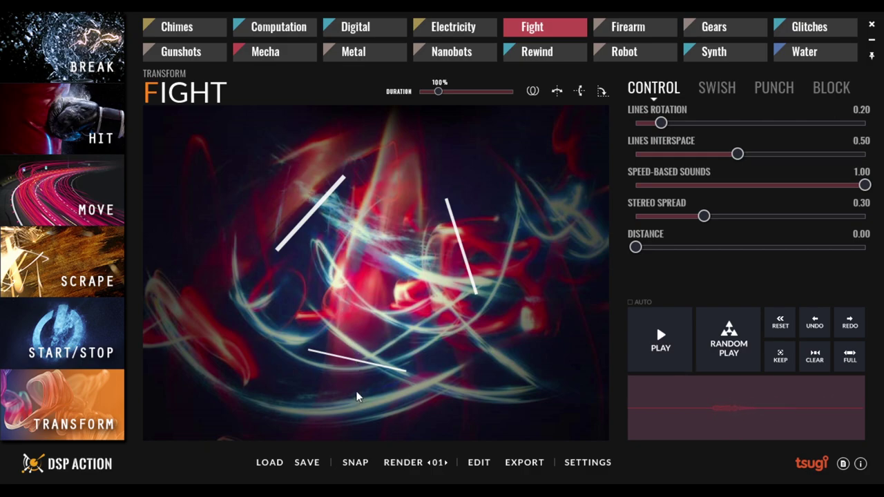
{"action": "left_click_drag", "start_coordinate": [355, 391], "coordinate": [332, 178]}
{"action": "left_click_drag", "start_coordinate": [354, 390], "coordinate": [280, 141]}
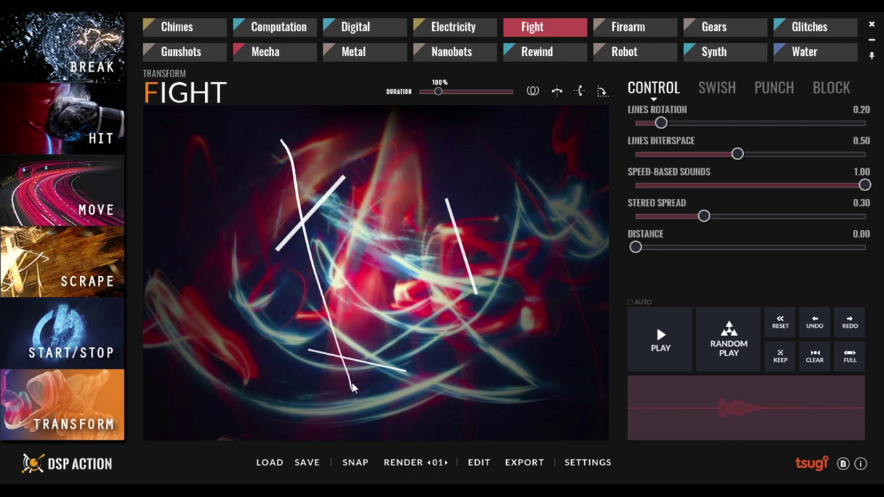
{"action": "left_click_drag", "start_coordinate": [352, 377], "coordinate": [296, 170]}
{"action": "left_click_drag", "start_coordinate": [389, 399], "coordinate": [322, 177]}
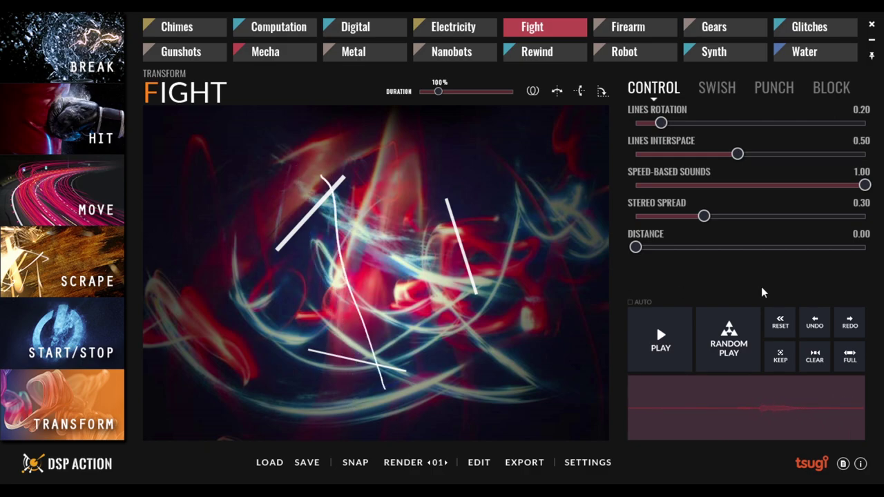
Draw a loop on Firearm, play four random variations, then draw a gesture on Gears.
{"action": "left_click", "coordinate": [627, 28]}
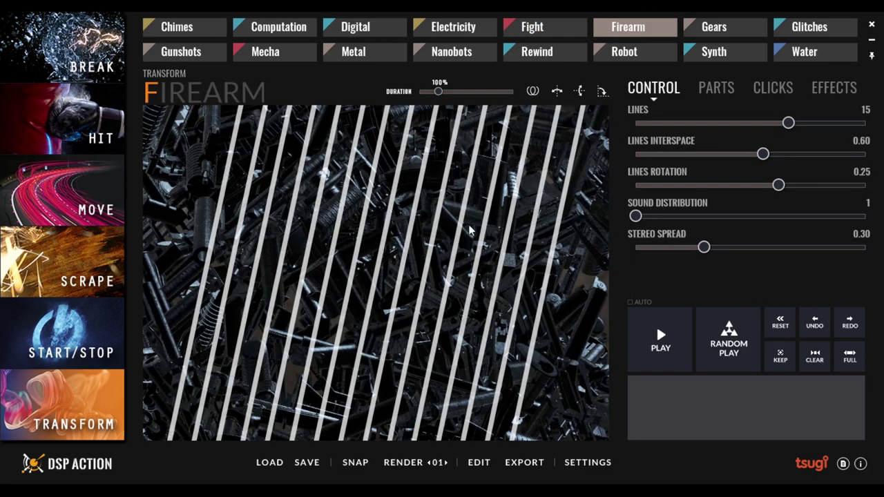
{"action": "left_click_drag", "start_coordinate": [583, 288], "coordinate": [502, 289]}
{"action": "mouse_move", "coordinate": [391, 273]}
{"action": "left_mouse_down"}
{"action": "mouse_move", "coordinate": [292, 260]}
{"action": "mouse_move", "coordinate": [187, 363]}
{"action": "mouse_move", "coordinate": [373, 202]}
{"action": "mouse_move", "coordinate": [525, 363]}
{"action": "mouse_move", "coordinate": [309, 279]}
{"action": "left_mouse_up"}
{"action": "left_click", "coordinate": [726, 335]}
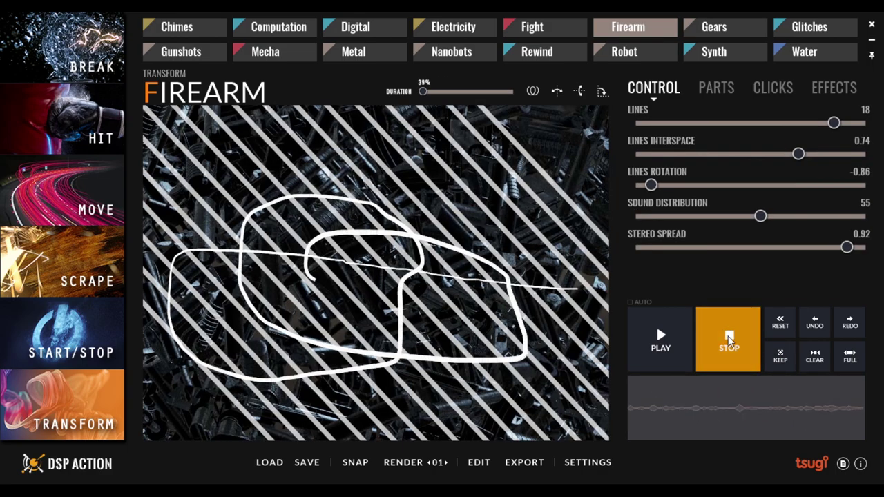
{"action": "left_click", "coordinate": [725, 334]}
{"action": "left_click", "coordinate": [728, 335]}
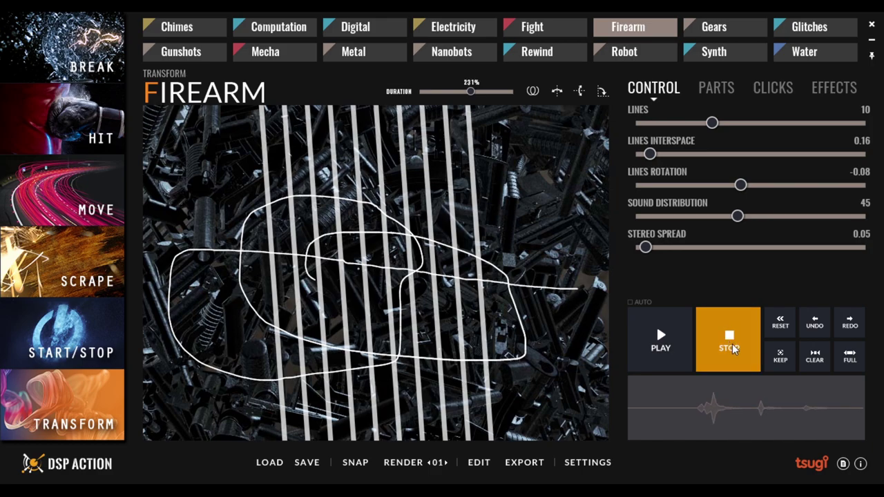
{"action": "left_click", "coordinate": [732, 344]}
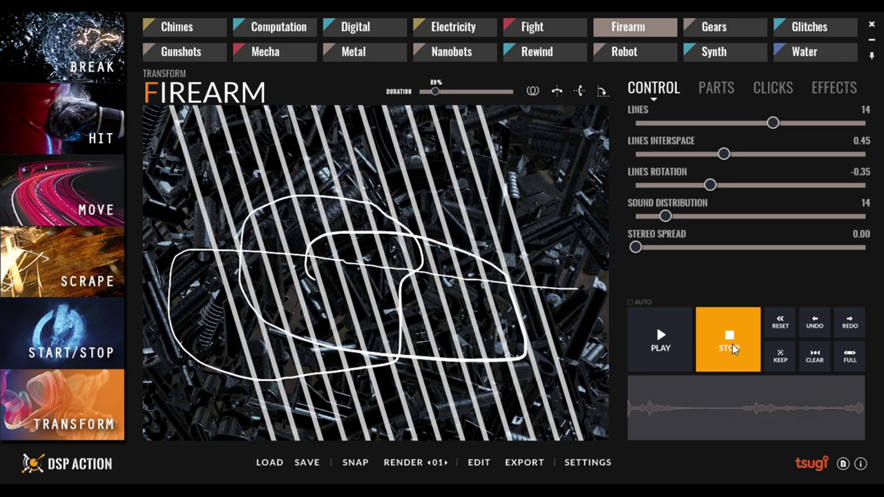
{"action": "left_click", "coordinate": [718, 25]}
{"action": "mouse_move", "coordinate": [424, 268]}
{"action": "left_mouse_down"}
{"action": "mouse_move", "coordinate": [376, 290]}
{"action": "mouse_move", "coordinate": [372, 368]}
{"action": "mouse_move", "coordinate": [433, 350]}
{"action": "mouse_move", "coordinate": [315, 207]}
{"action": "left_mouse_up"}
Draw a loop on the Glitches canvas and play three random variations.
{"action": "left_click", "coordinate": [810, 26]}
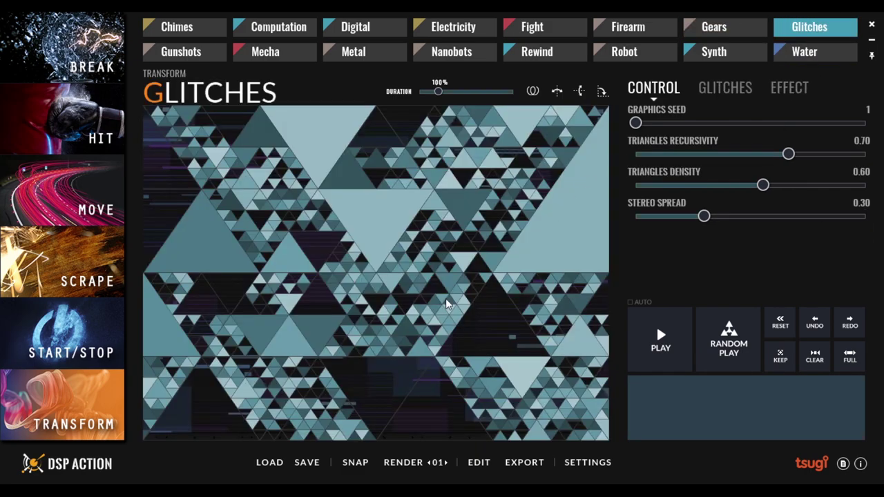
{"action": "mouse_move", "coordinate": [440, 269]}
{"action": "left_mouse_down"}
{"action": "mouse_move", "coordinate": [411, 229]}
{"action": "mouse_move", "coordinate": [350, 321]}
{"action": "mouse_move", "coordinate": [285, 268]}
{"action": "mouse_move", "coordinate": [293, 168]}
{"action": "mouse_move", "coordinate": [241, 236]}
{"action": "mouse_move", "coordinate": [366, 400]}
{"action": "mouse_move", "coordinate": [519, 290]}
{"action": "mouse_move", "coordinate": [359, 193]}
{"action": "mouse_move", "coordinate": [439, 298]}
{"action": "mouse_move", "coordinate": [408, 270]}
{"action": "mouse_move", "coordinate": [476, 279]}
{"action": "left_mouse_up"}
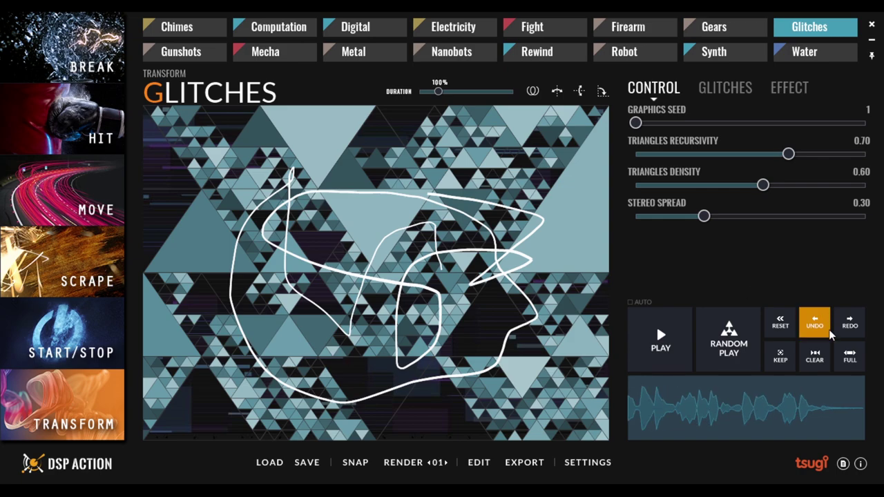
{"action": "left_click", "coordinate": [732, 339]}
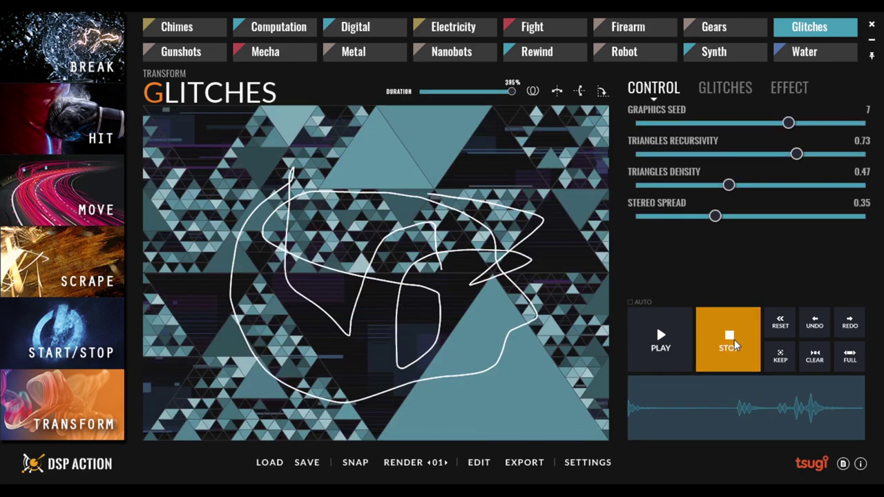
{"action": "left_click", "coordinate": [734, 339]}
{"action": "left_click", "coordinate": [734, 339]}
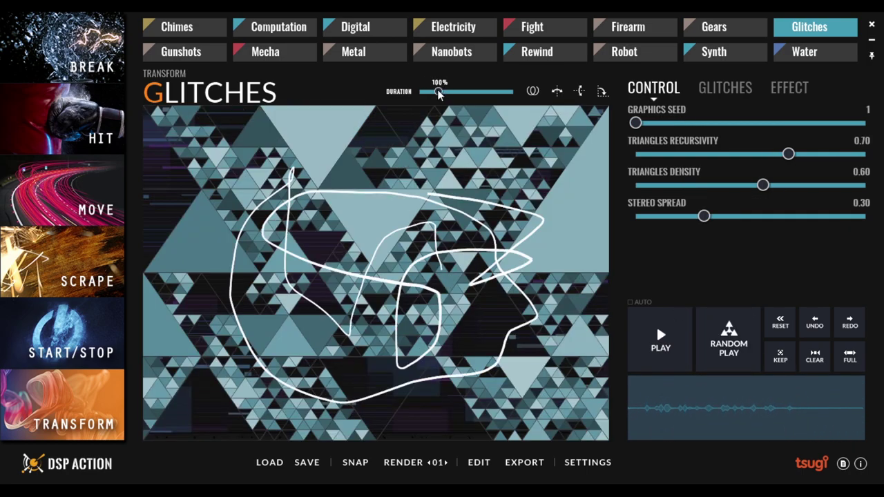
Shorten the Glitches duration in two steps, playing the sound at each length.
{"action": "left_click_drag", "start_coordinate": [439, 92], "coordinate": [428, 92]}
{"action": "left_click", "coordinate": [728, 339]}
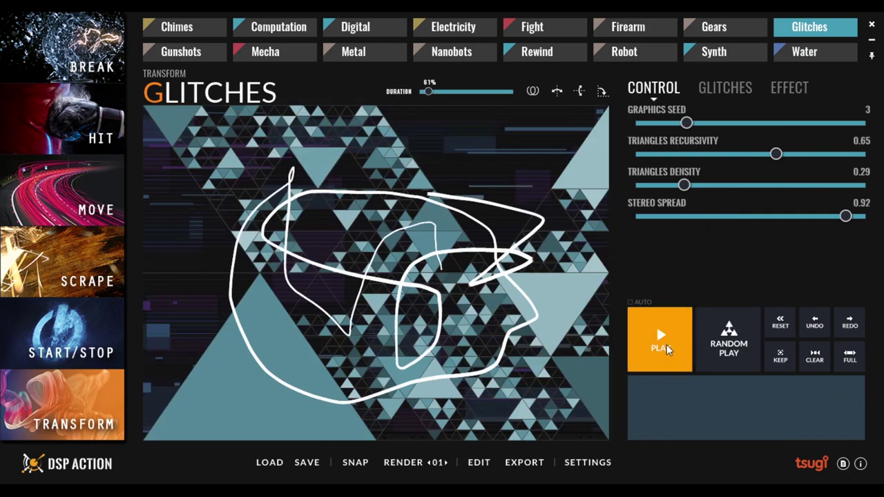
{"action": "left_click", "coordinate": [665, 347]}
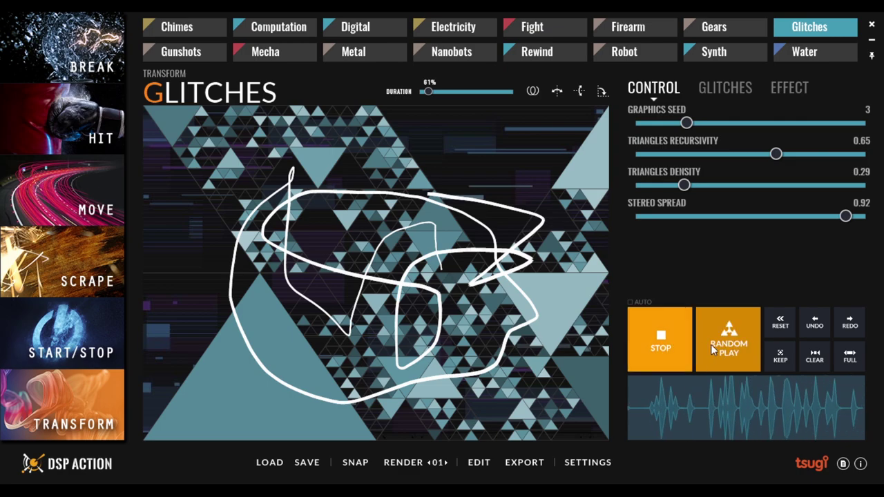
{"action": "left_click", "coordinate": [660, 340]}
{"action": "mouse_move", "coordinate": [428, 91]}
{"action": "left_mouse_down"}
{"action": "mouse_move", "coordinate": [400, 93]}
{"action": "mouse_move", "coordinate": [419, 92]}
{"action": "left_mouse_up"}
{"action": "left_click", "coordinate": [662, 364]}
Play more random Glitches variations, then draw a gesture on the Gunshots preset.
{"action": "left_click", "coordinate": [719, 358]}
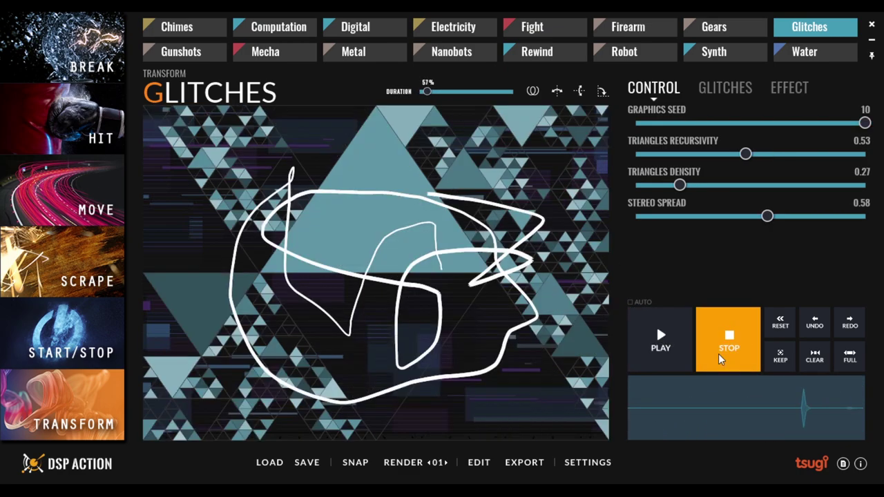
{"action": "left_click", "coordinate": [663, 339]}
{"action": "left_click", "coordinate": [723, 349]}
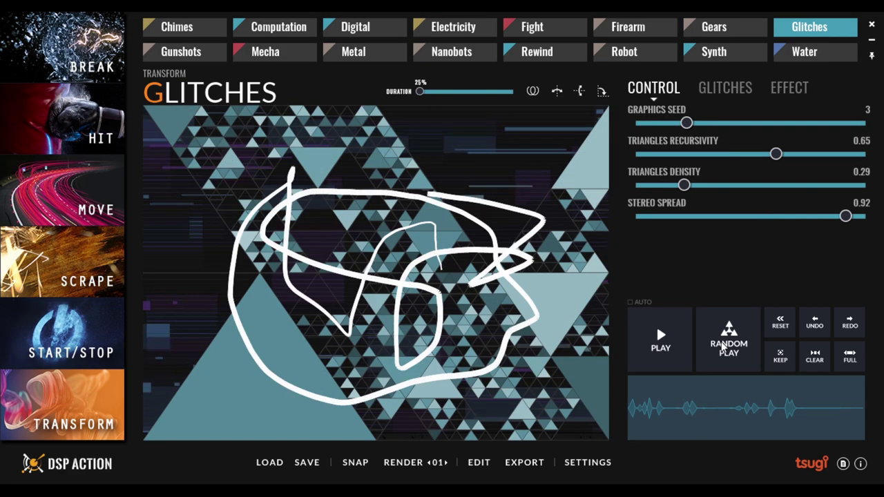
{"action": "left_click", "coordinate": [181, 52]}
{"action": "mouse_move", "coordinate": [387, 239]}
{"action": "left_mouse_down"}
{"action": "mouse_move", "coordinate": [541, 327]}
{"action": "mouse_move", "coordinate": [333, 200]}
{"action": "left_mouse_up"}
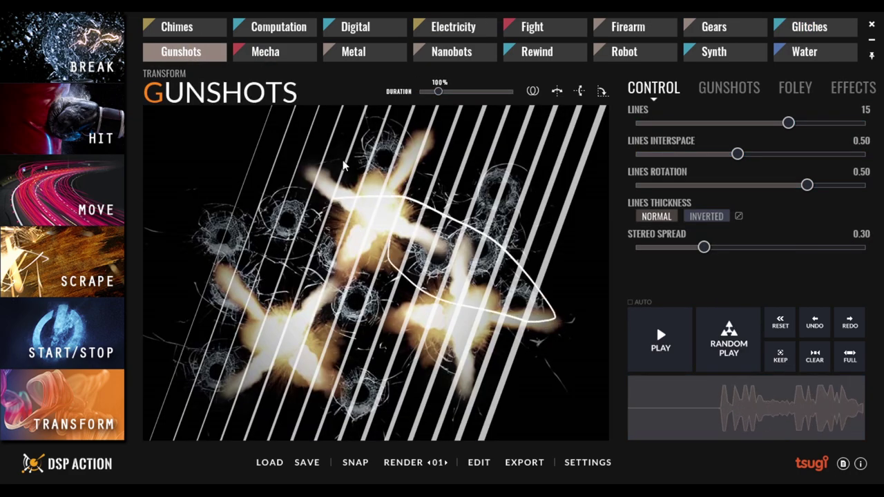
Draw on Nanobots, try several random variations, then draw a curving gesture on Rewind.
{"action": "left_click", "coordinate": [417, 52]}
{"action": "mouse_move", "coordinate": [515, 152]}
{"action": "left_mouse_down"}
{"action": "mouse_move", "coordinate": [251, 230]}
{"action": "mouse_move", "coordinate": [218, 273]}
{"action": "mouse_move", "coordinate": [218, 313]}
{"action": "mouse_move", "coordinate": [266, 385]}
{"action": "mouse_move", "coordinate": [294, 394]}
{"action": "mouse_move", "coordinate": [370, 334]}
{"action": "mouse_move", "coordinate": [478, 295]}
{"action": "mouse_move", "coordinate": [485, 338]}
{"action": "mouse_move", "coordinate": [562, 189]}
{"action": "mouse_move", "coordinate": [442, 166]}
{"action": "left_mouse_up"}
{"action": "left_click", "coordinate": [714, 345]}
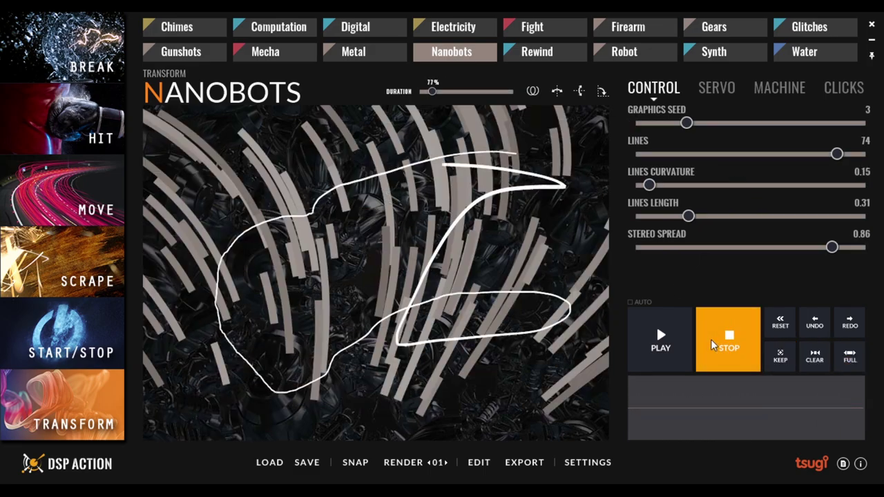
{"action": "left_click", "coordinate": [732, 345]}
{"action": "left_click", "coordinate": [734, 345]}
{"action": "left_click", "coordinate": [733, 345]}
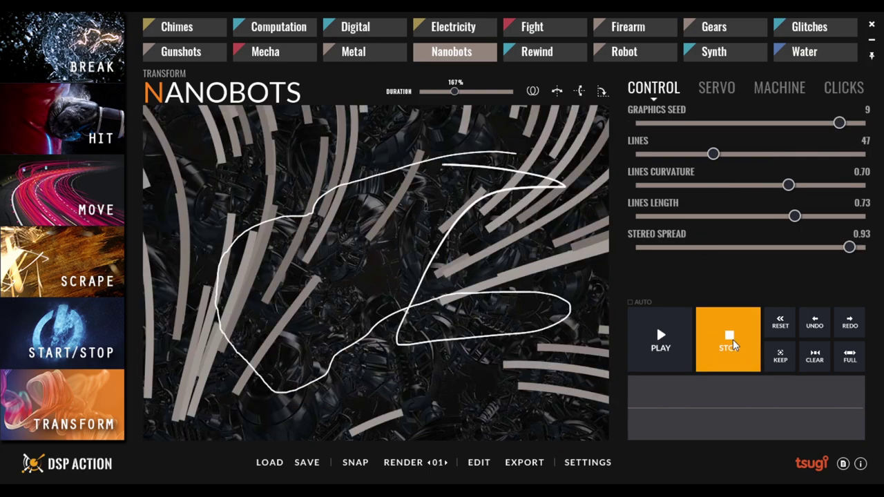
{"action": "left_click", "coordinate": [733, 345]}
{"action": "left_click", "coordinate": [536, 51]}
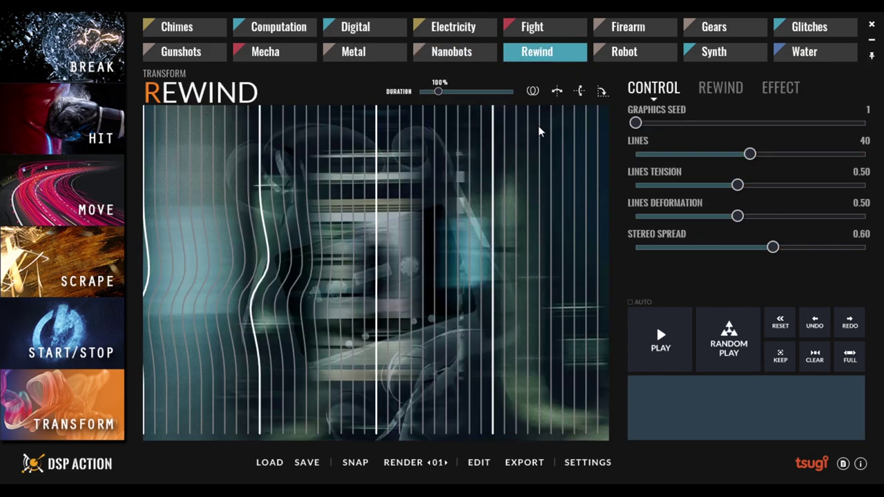
{"action": "mouse_move", "coordinate": [577, 242]}
{"action": "left_mouse_down"}
{"action": "mouse_move", "coordinate": [385, 230]}
{"action": "mouse_move", "coordinate": [228, 238]}
{"action": "mouse_move", "coordinate": [188, 277]}
{"action": "mouse_move", "coordinate": [217, 331]}
{"action": "mouse_move", "coordinate": [343, 346]}
{"action": "mouse_move", "coordinate": [511, 333]}
{"action": "left_mouse_up"}
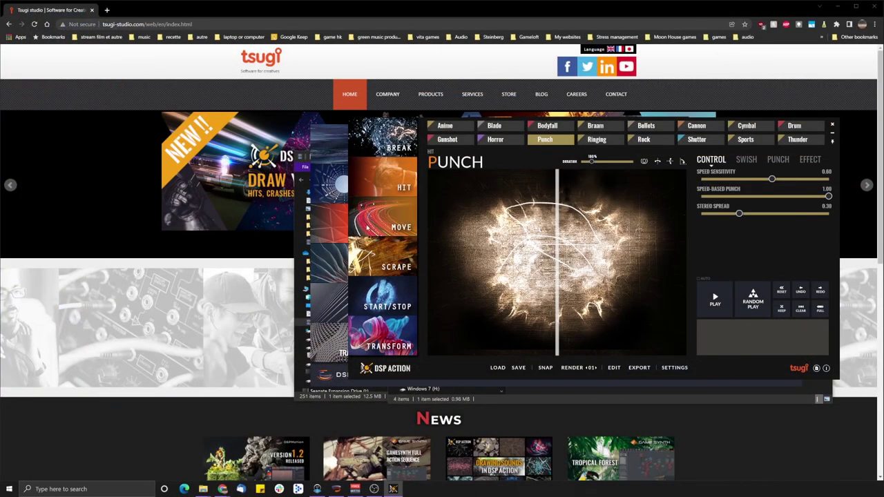
Bring up the Tsugi website and open its Products page, scrolling down to the DSP Series.
{"action": "left_click", "coordinate": [221, 341]}
{"action": "scroll", "coordinate": [500, 265], "scroll_direction": "down", "scroll_amount": 1}
{"action": "scroll", "coordinate": [483, 208], "scroll_direction": "up", "scroll_amount": 1}
{"action": "left_click", "coordinate": [507, 148]}
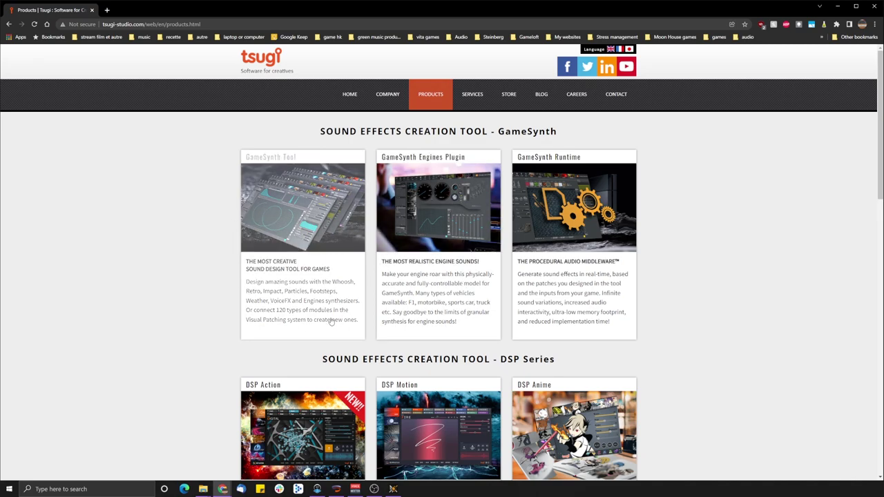
{"action": "scroll", "coordinate": [442, 228], "scroll_direction": "down", "scroll_amount": 3}
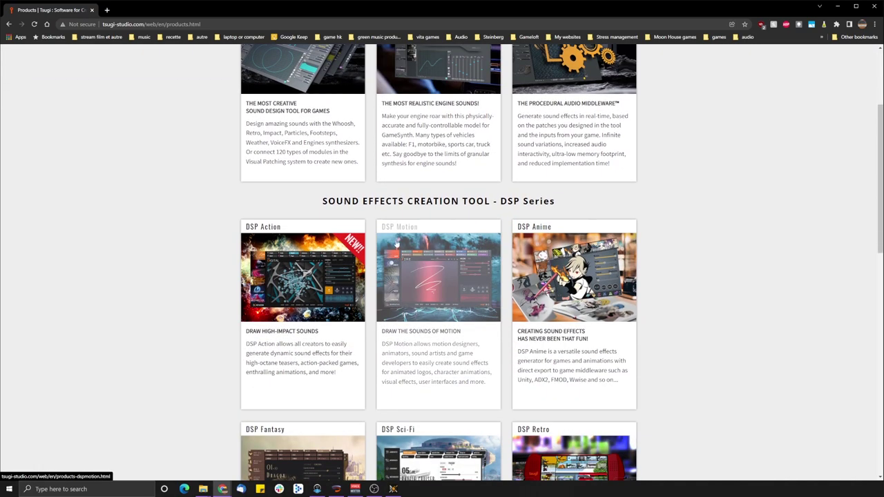
{"action": "scroll", "coordinate": [503, 274], "scroll_direction": "down", "scroll_amount": 1}
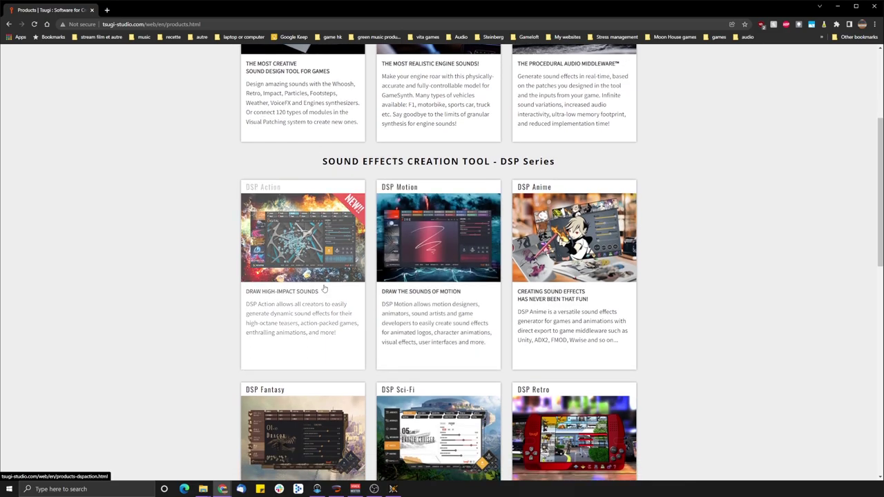
{"action": "left_click", "coordinate": [420, 230]}
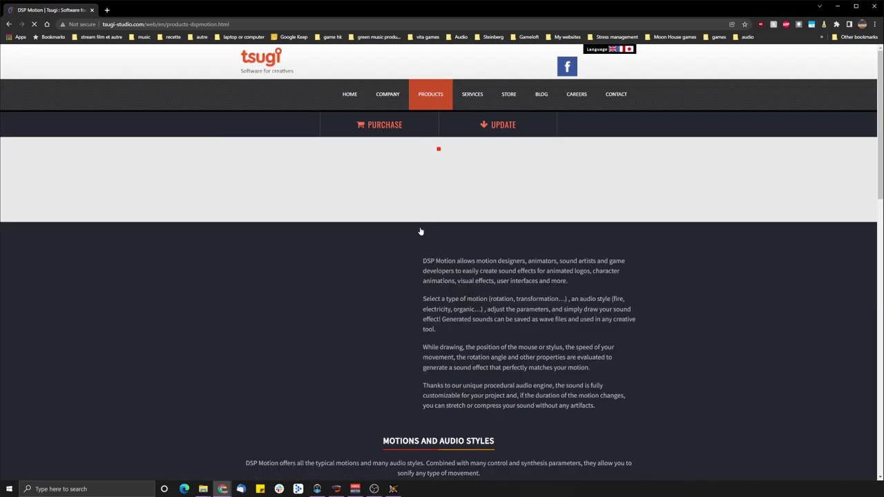
{"action": "scroll", "coordinate": [691, 276], "scroll_direction": "down", "scroll_amount": 3}
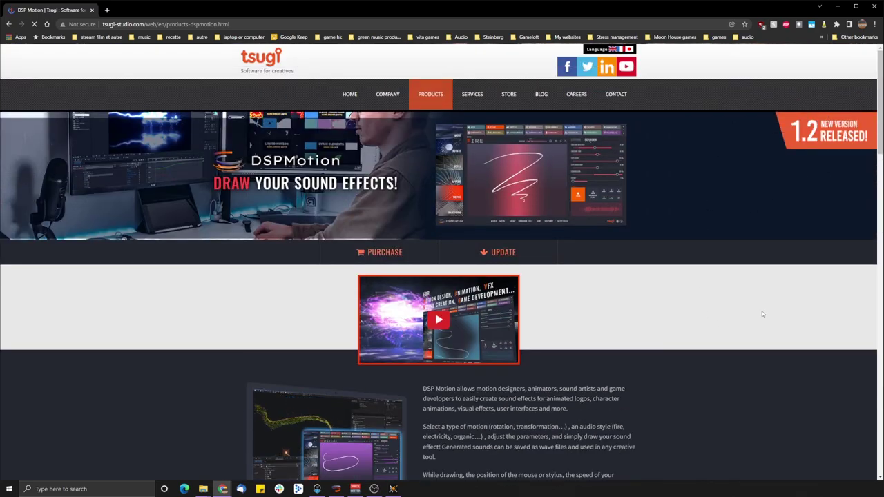
{"action": "scroll", "coordinate": [608, 279], "scroll_direction": "down", "scroll_amount": 3}
{"action": "scroll", "coordinate": [608, 282], "scroll_direction": "down", "scroll_amount": 3}
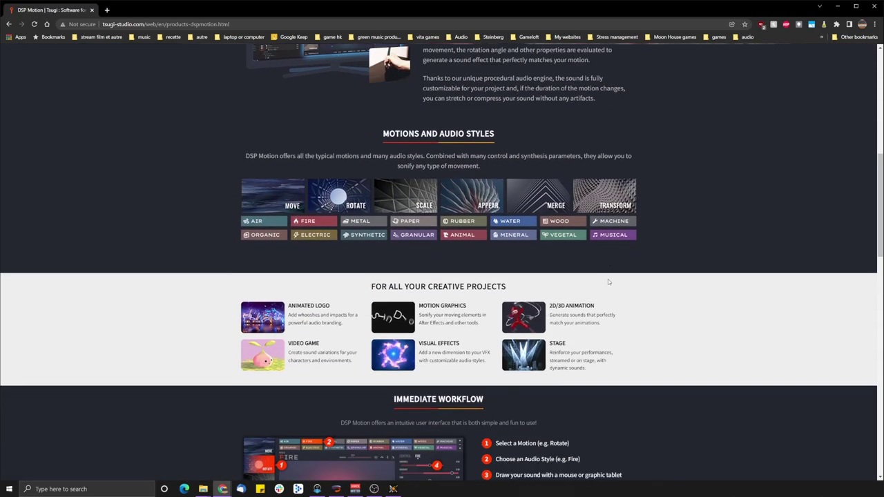
{"action": "scroll", "coordinate": [609, 282], "scroll_direction": "down", "scroll_amount": 3}
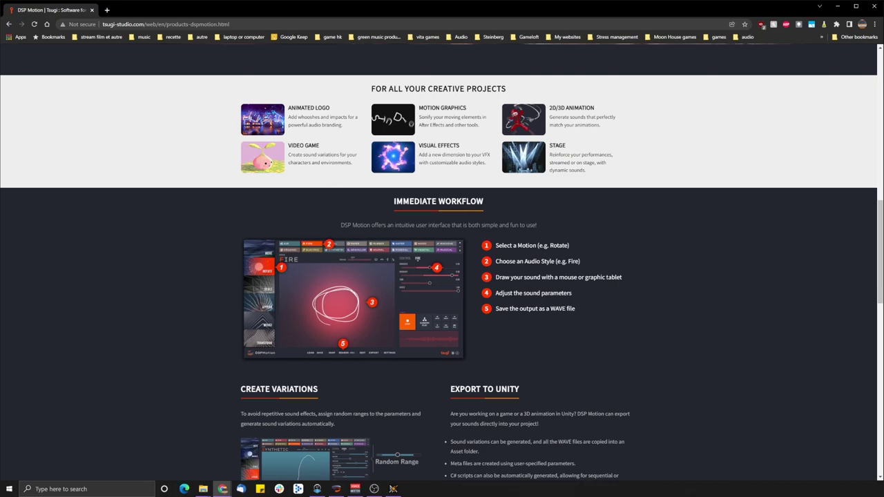
{"action": "scroll", "coordinate": [608, 282], "scroll_direction": "down", "scroll_amount": 3}
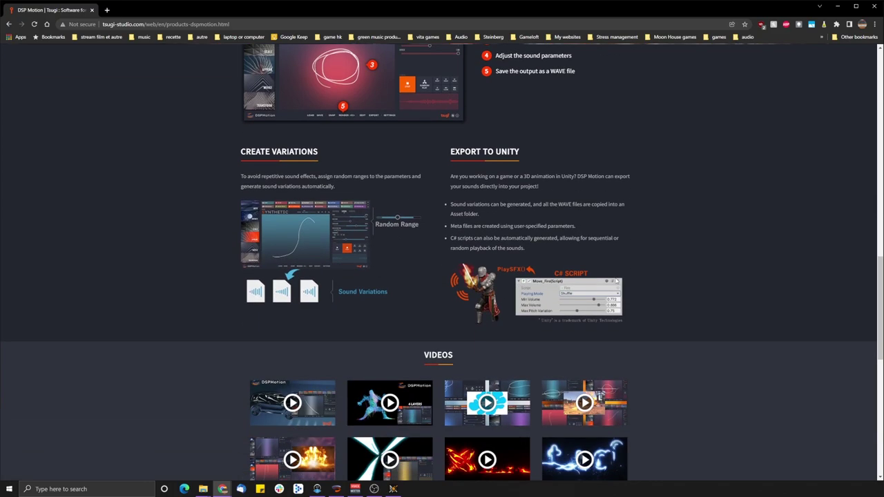
{"action": "scroll", "coordinate": [684, 309], "scroll_direction": "down", "scroll_amount": 4}
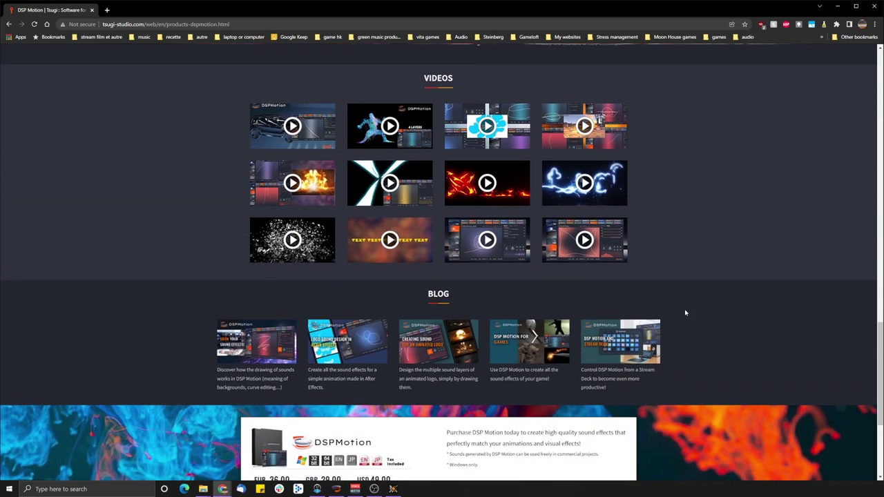
{"action": "scroll", "coordinate": [685, 309], "scroll_direction": "down", "scroll_amount": 3}
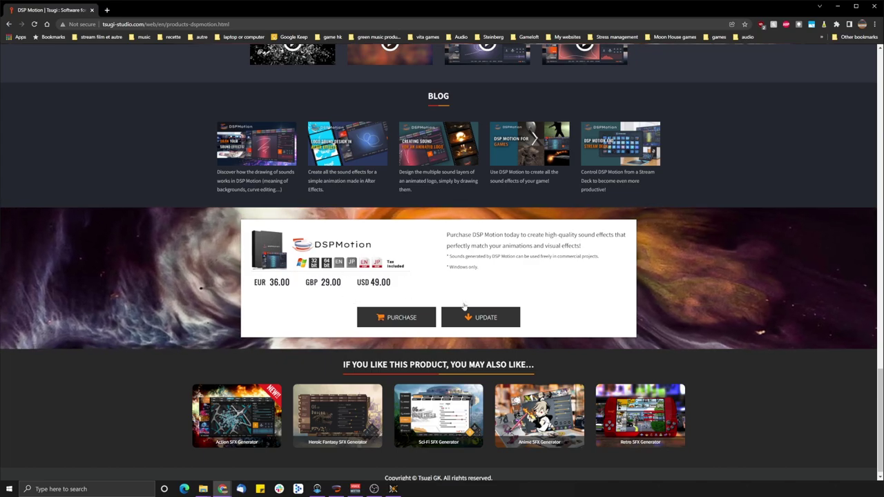
{"action": "scroll", "coordinate": [451, 285], "scroll_direction": "up", "scroll_amount": 3}
{"action": "scroll", "coordinate": [451, 285], "scroll_direction": "up", "scroll_amount": 15}
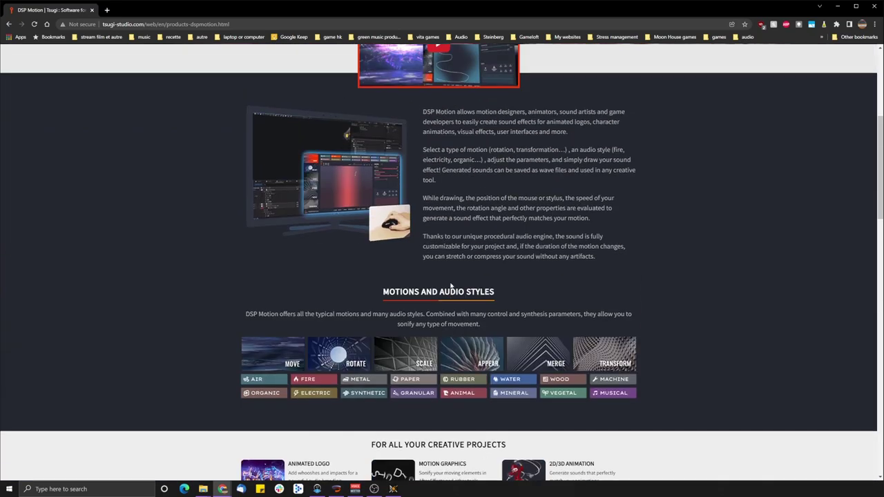
{"action": "scroll", "coordinate": [451, 285], "scroll_direction": "up", "scroll_amount": 3}
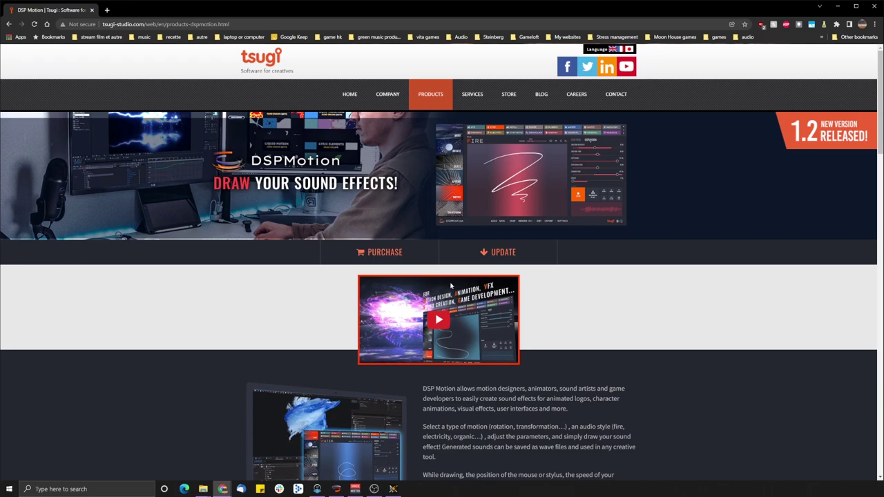